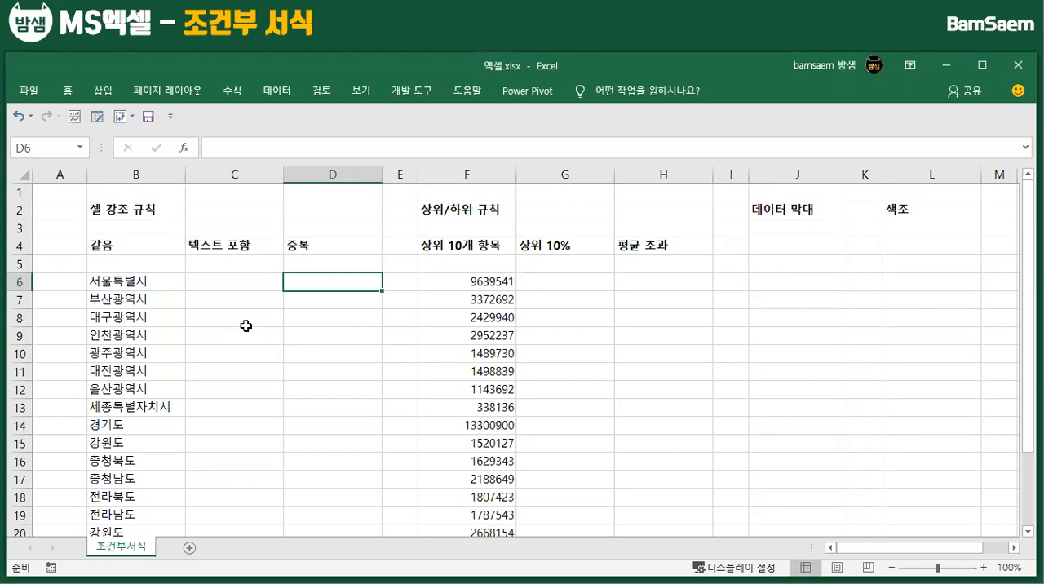
Examine the region list in column B and the rule headings 같음, 텍스트 포함 and 중복 in row 4
{"action": "scroll", "coordinate": [311, 364], "scroll_direction": "down", "scroll_amount": 3}
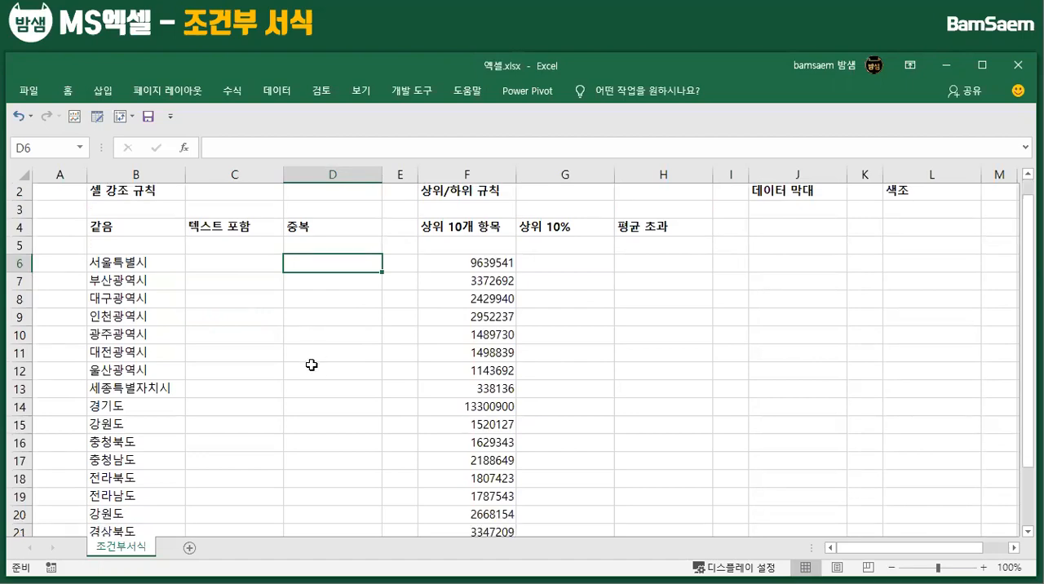
{"action": "scroll", "coordinate": [308, 379], "scroll_direction": "up", "scroll_amount": 3}
{"action": "scroll", "coordinate": [304, 418], "scroll_direction": "down", "scroll_amount": 5}
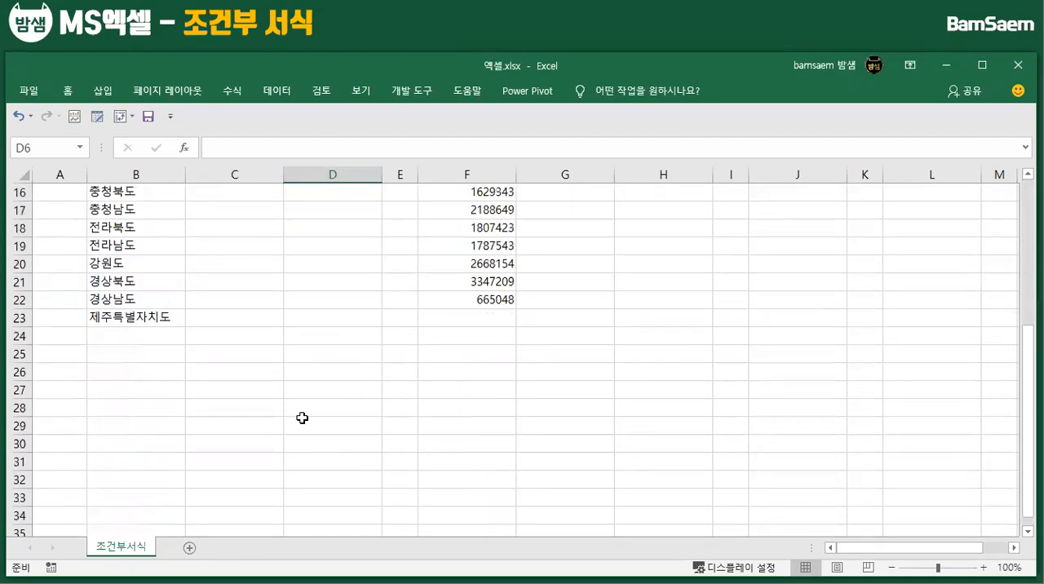
{"action": "scroll", "coordinate": [303, 419], "scroll_direction": "up", "scroll_amount": 5}
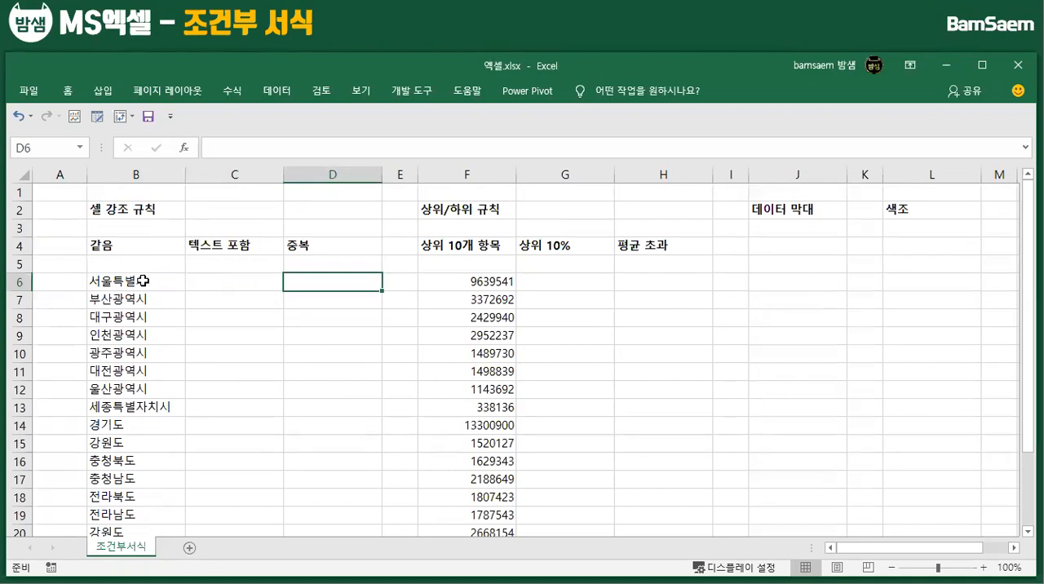
{"action": "left_click_drag", "start_coordinate": [144, 279], "coordinate": [146, 371]}
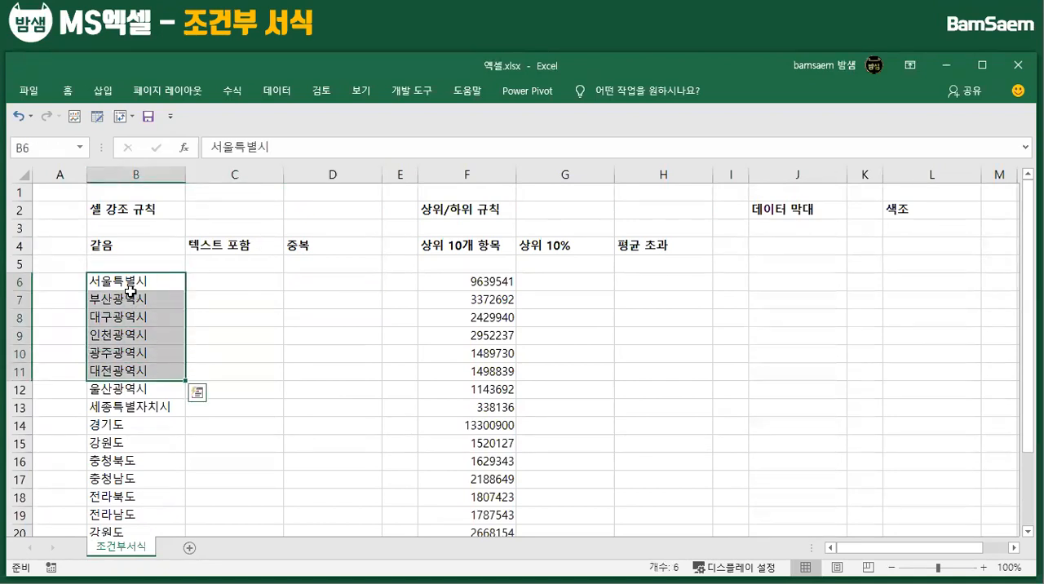
{"action": "left_click", "coordinate": [182, 246]}
{"action": "left_click", "coordinate": [220, 249]}
{"action": "left_click", "coordinate": [302, 245]}
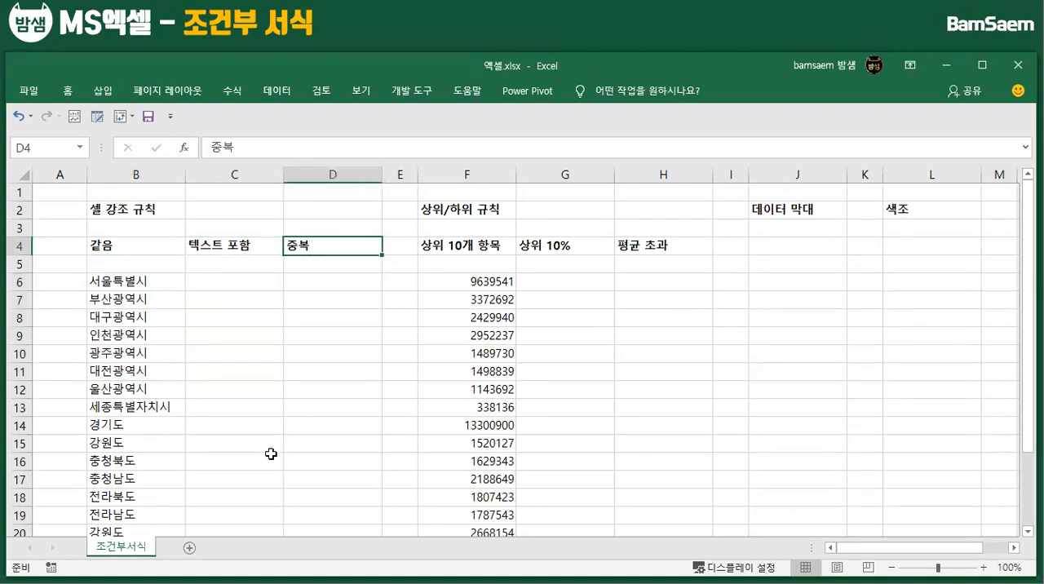
Copy the region names in B6:B23 into C6:D23, under the 텍스트 포함 and 중복 headings
{"action": "left_click", "coordinate": [136, 285]}
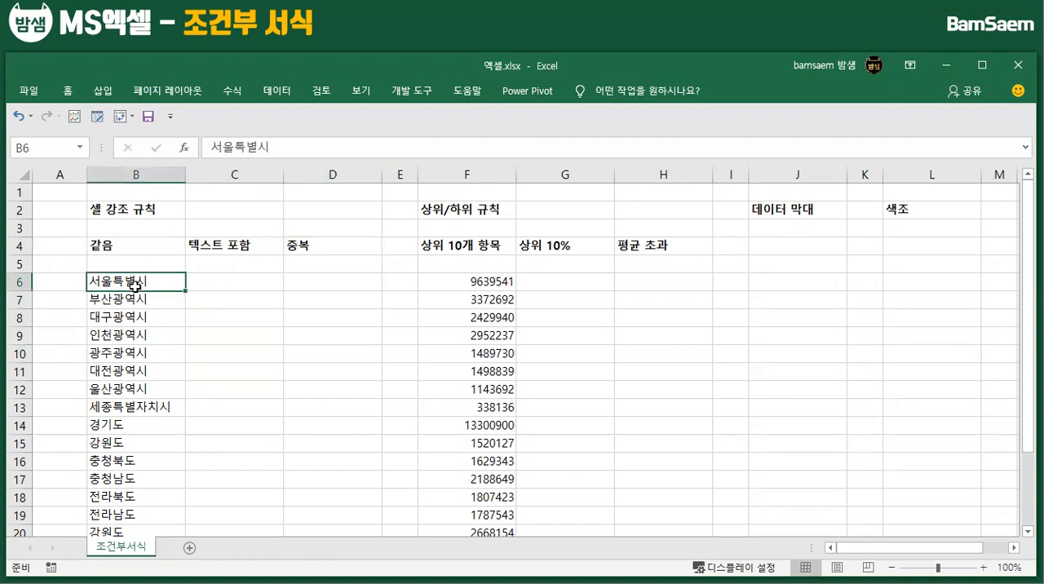
{"action": "left_click_drag", "start_coordinate": [138, 310], "coordinate": [167, 512]}
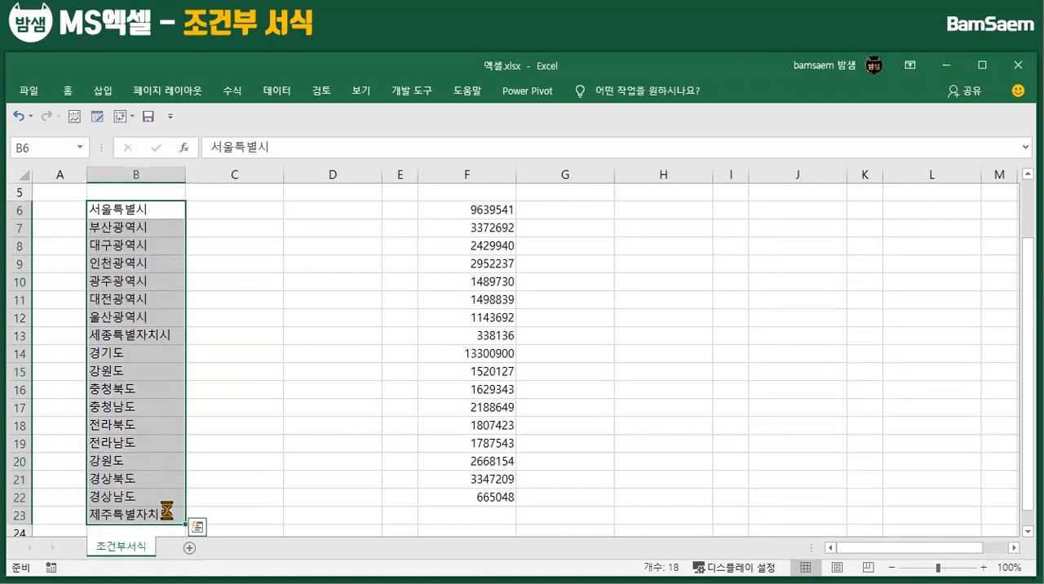
{"action": "key", "text": "ctrl+c"}
{"action": "left_click", "coordinate": [205, 209]}
{"action": "left_click_drag", "start_coordinate": [307, 239], "coordinate": [340, 515]}
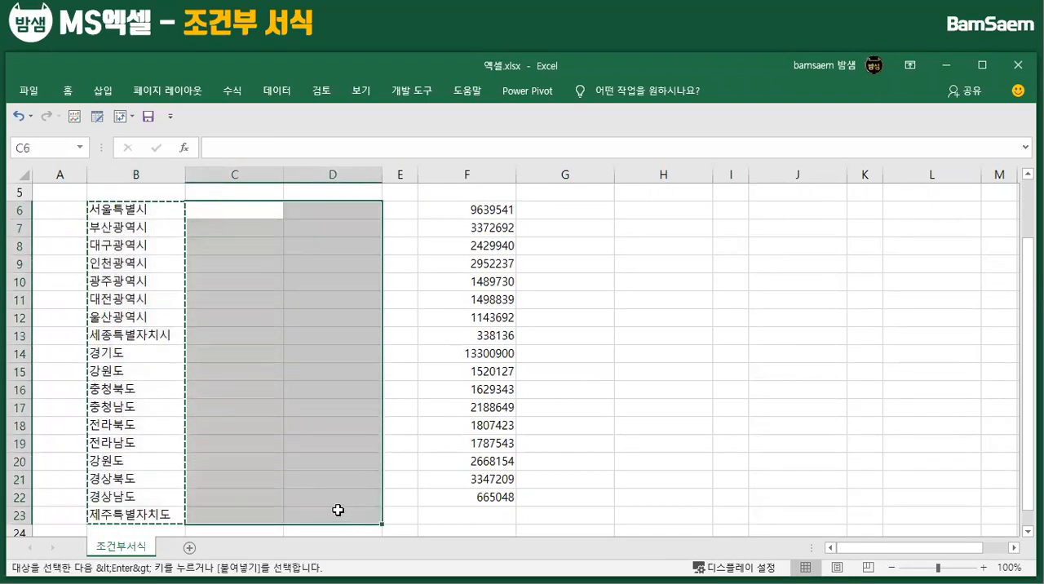
{"action": "key", "text": "ctrl+v"}
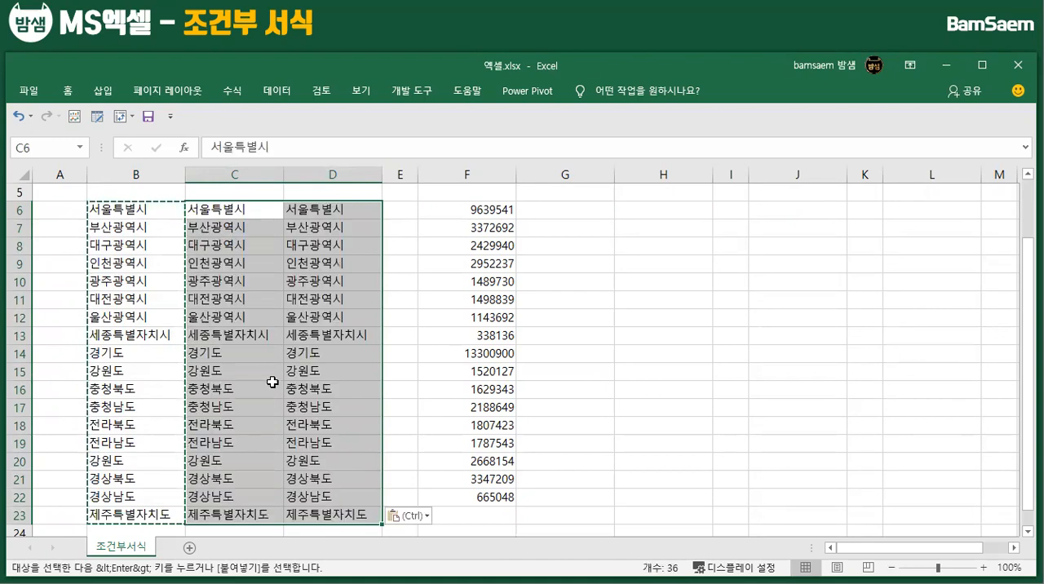
{"action": "scroll", "coordinate": [272, 371], "scroll_direction": "up", "scroll_amount": 2}
{"action": "left_click", "coordinate": [240, 321]}
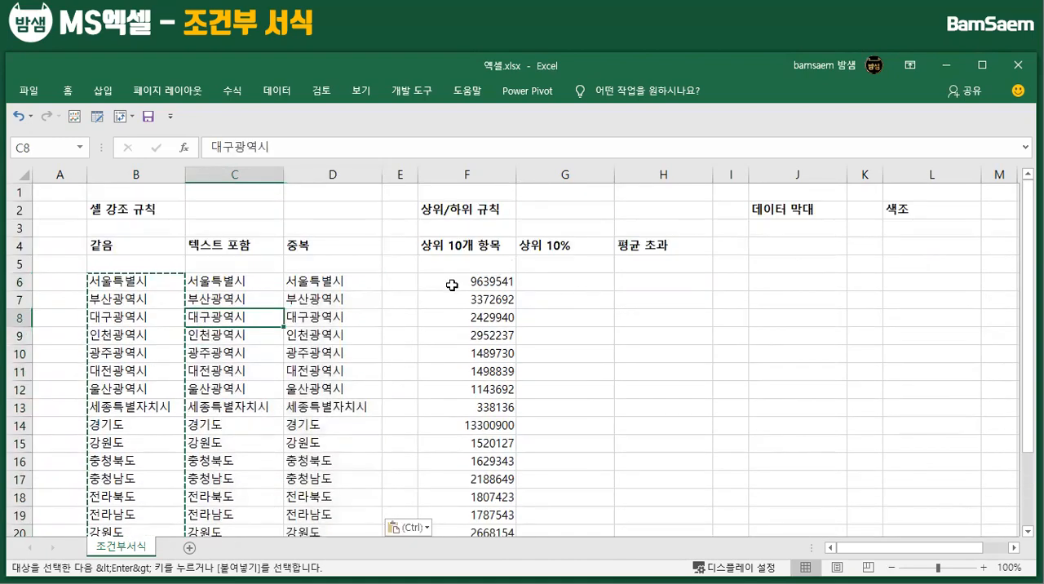
Copy the numbers in F6:F22 into G6:H22, under the 상위 10% and 평균 초과 headings
{"action": "left_click_drag", "start_coordinate": [454, 285], "coordinate": [476, 499]}
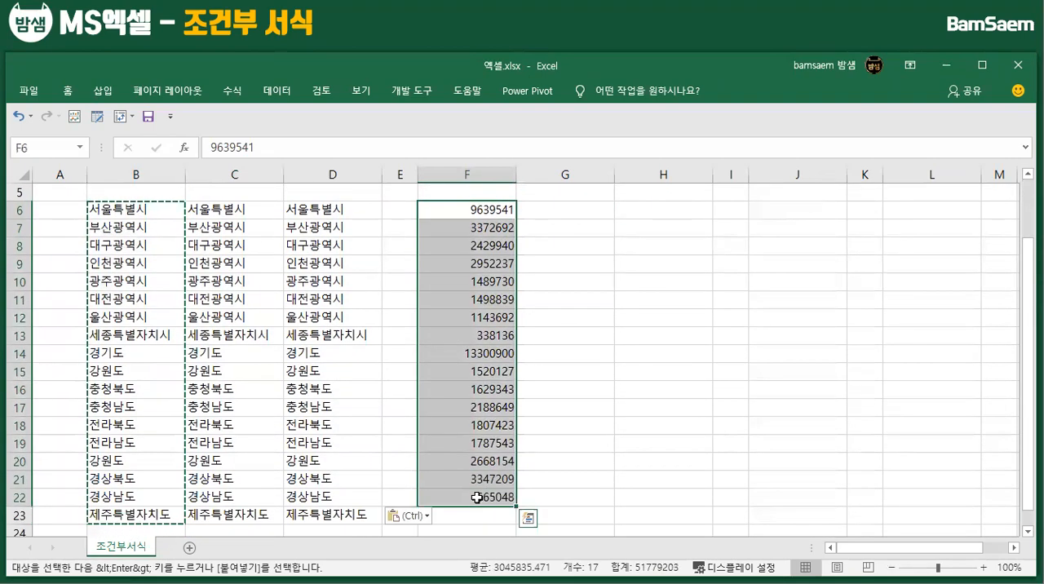
{"action": "key", "text": "ctrl+c"}
{"action": "left_click", "coordinate": [608, 208]}
{"action": "left_click_drag", "start_coordinate": [608, 209], "coordinate": [664, 498]}
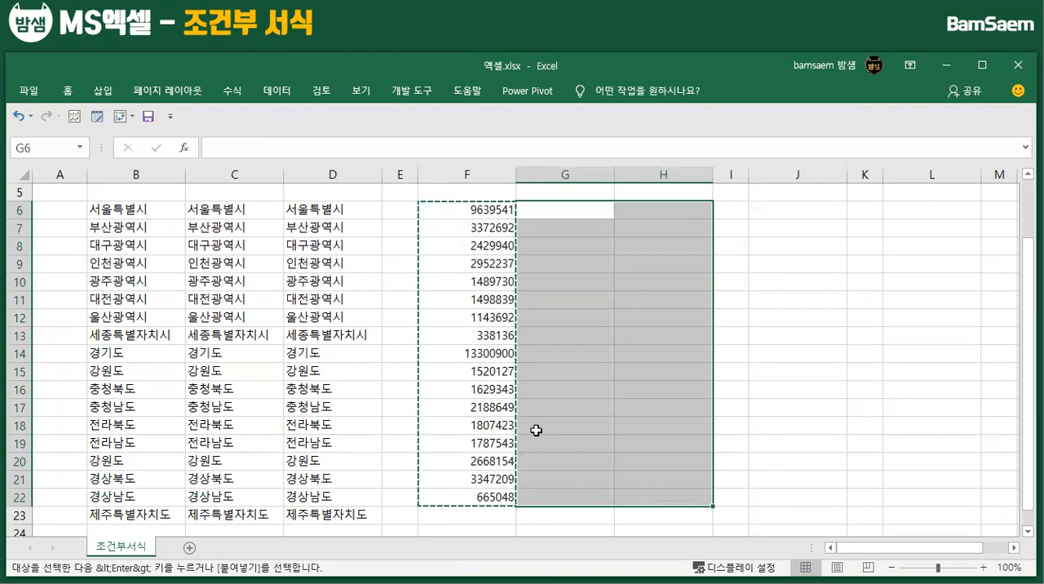
{"action": "key", "text": "ctrl+v"}
{"action": "scroll", "coordinate": [552, 333], "scroll_direction": "up", "scroll_amount": 2}
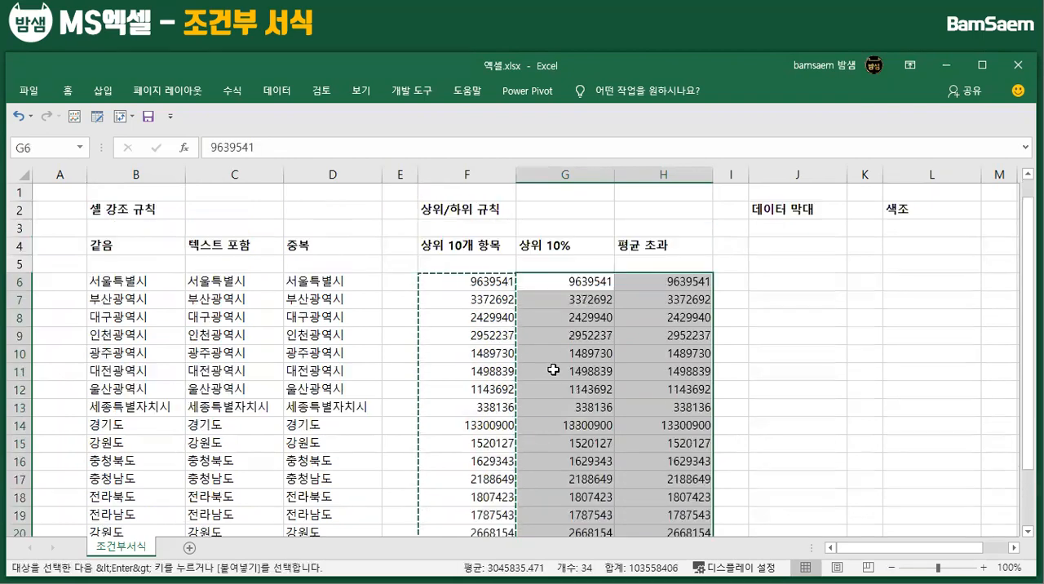
{"action": "left_click", "coordinate": [586, 302]}
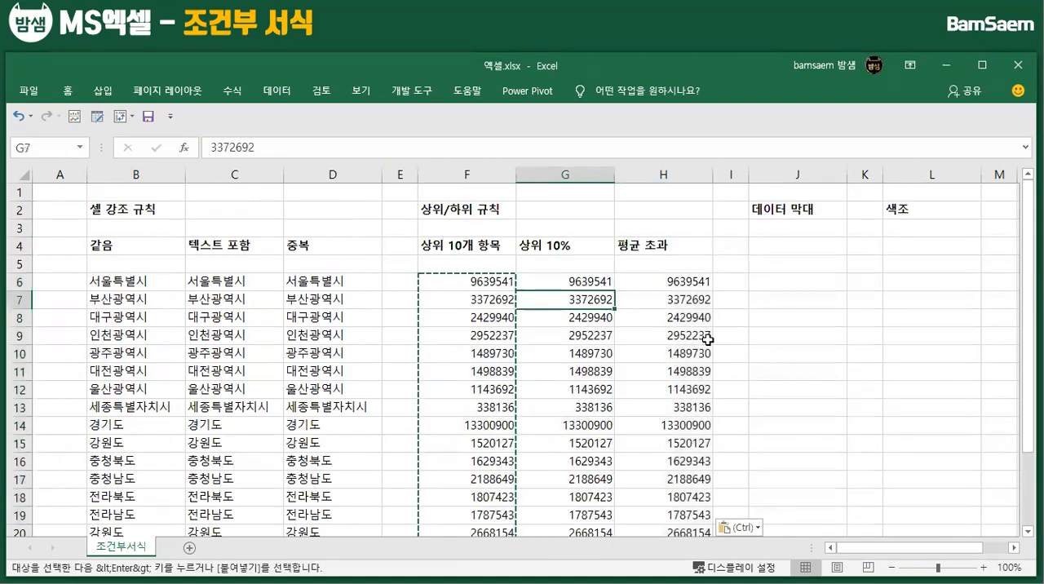
{"action": "left_click", "coordinate": [108, 280]}
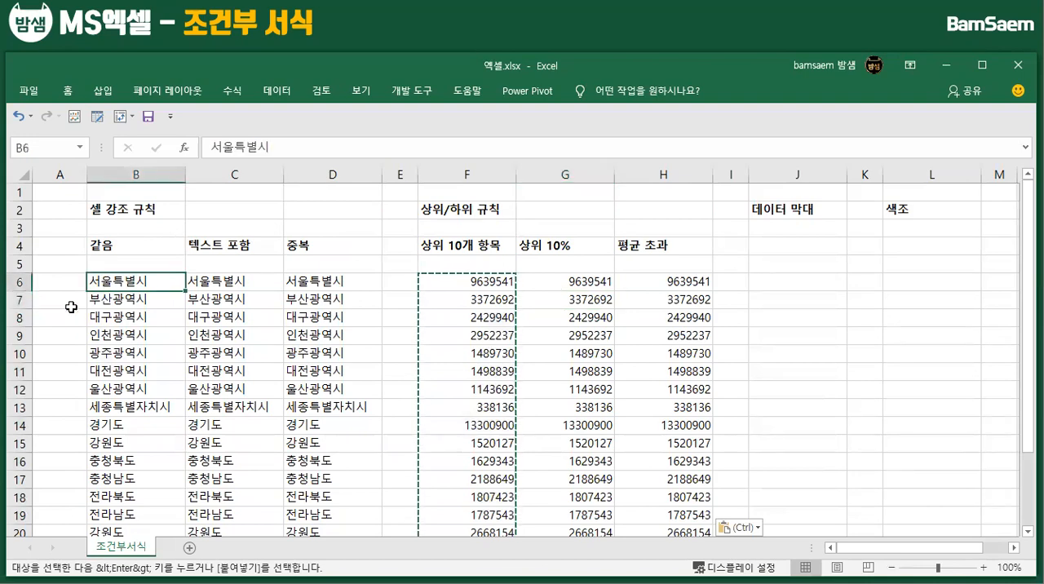
{"action": "left_click", "coordinate": [68, 91]}
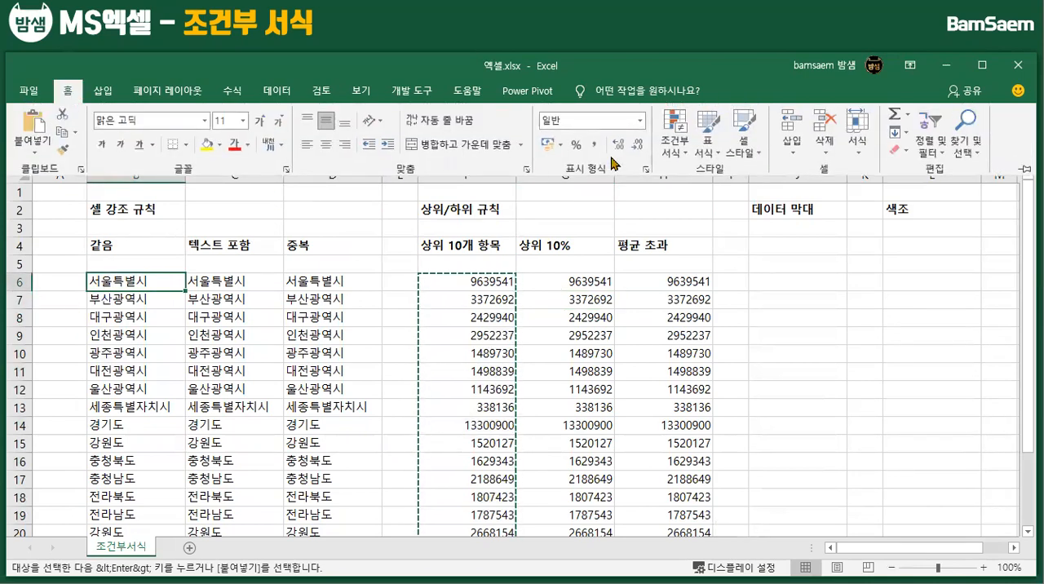
{"action": "left_click", "coordinate": [689, 155]}
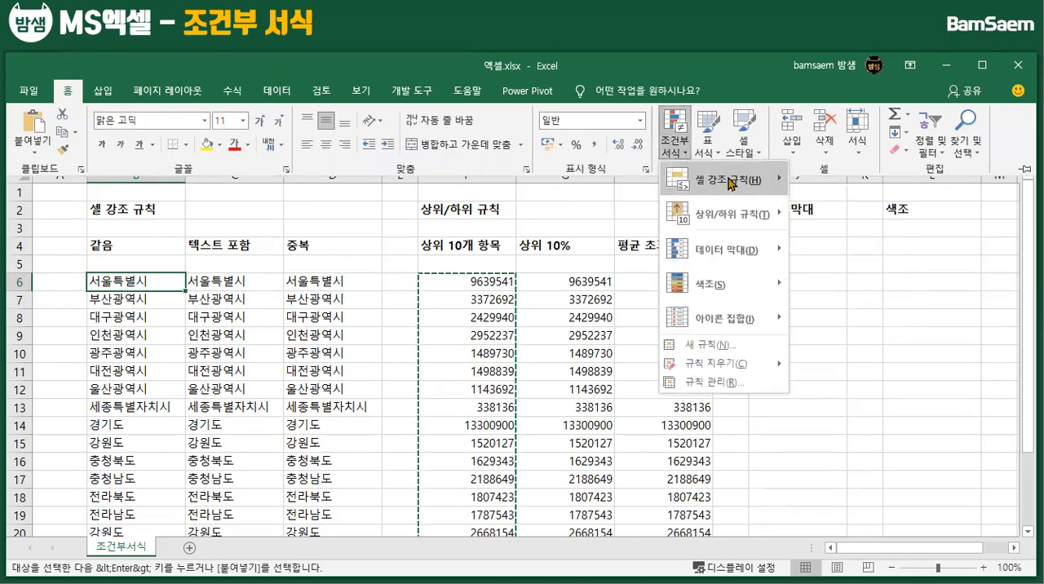
{"action": "mouse_move", "coordinate": [731, 184]}
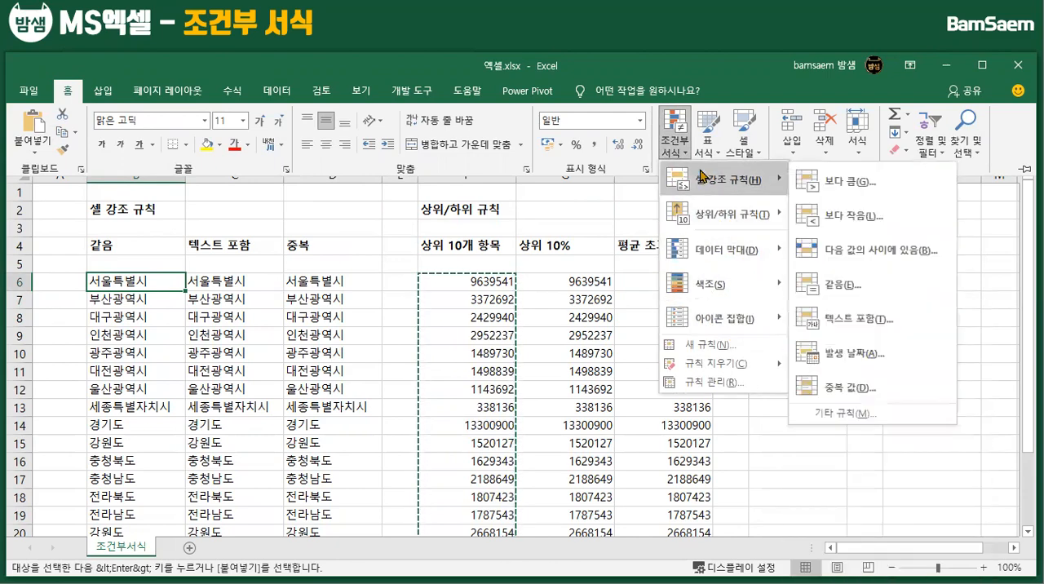
{"action": "left_click", "coordinate": [125, 304]}
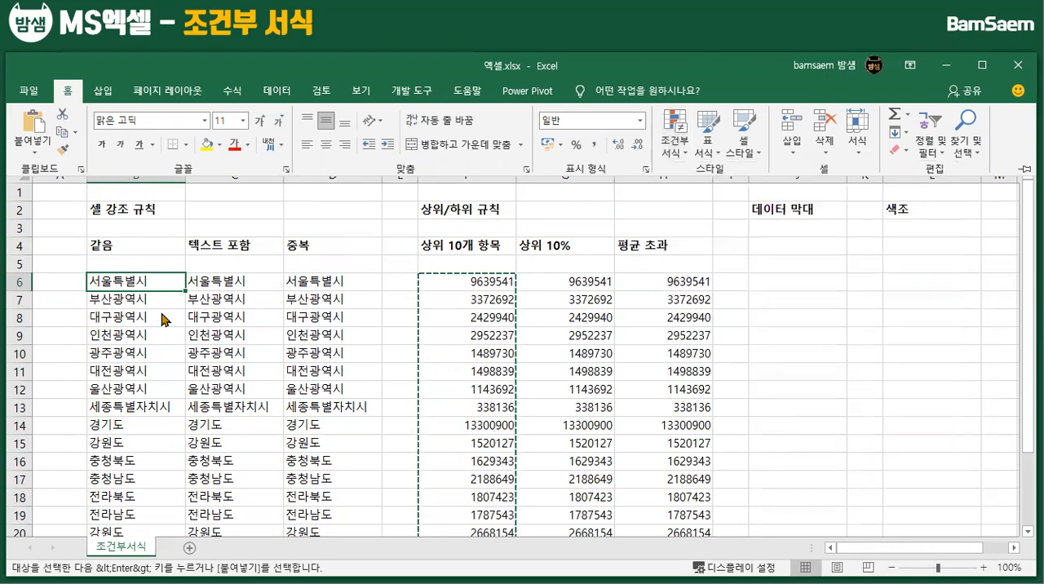
Apply an Equal To (같음) highlight rule for "서울" to B6:B23, with light red fill and dark red text
{"action": "left_click", "coordinate": [128, 282]}
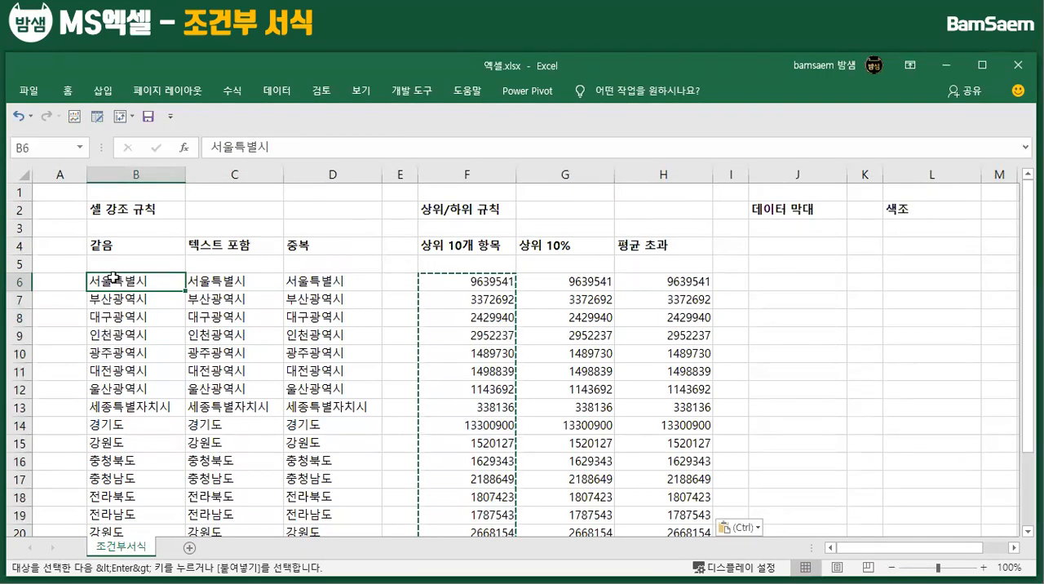
{"action": "key", "text": "ctrl+shift+Down"}
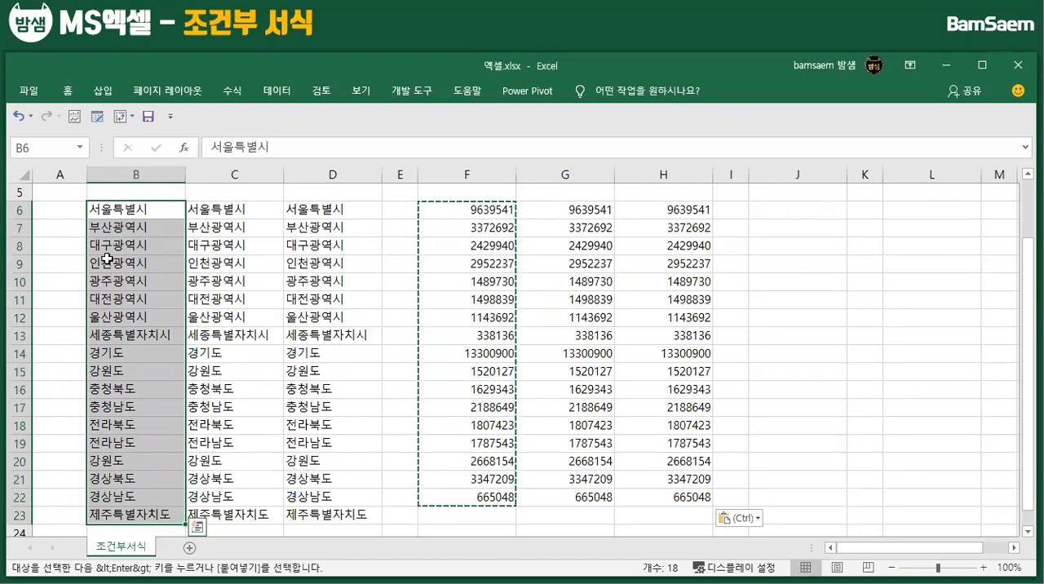
{"action": "left_click", "coordinate": [68, 91]}
{"action": "left_click", "coordinate": [683, 155]}
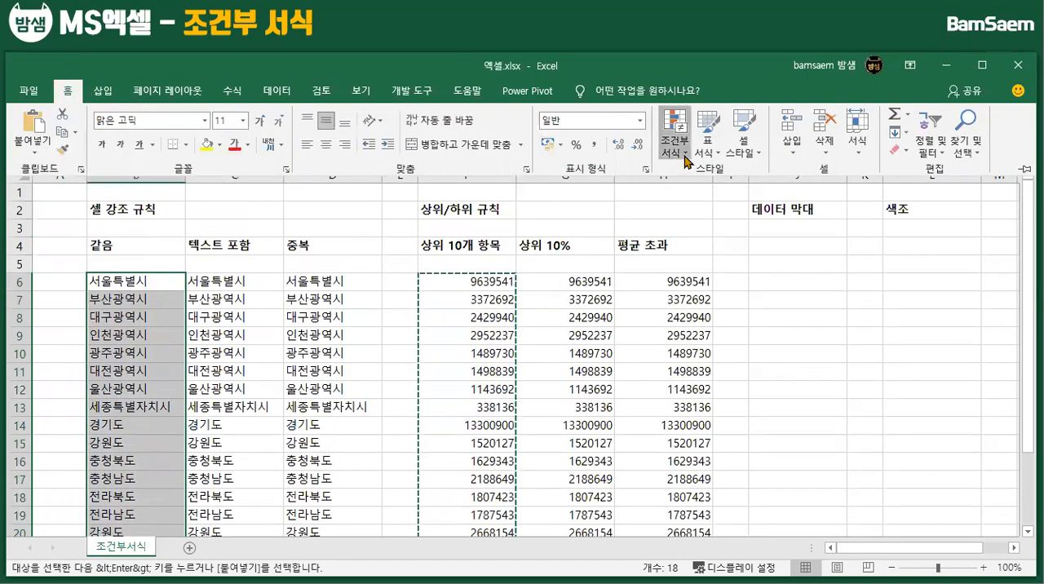
{"action": "mouse_move", "coordinate": [710, 183]}
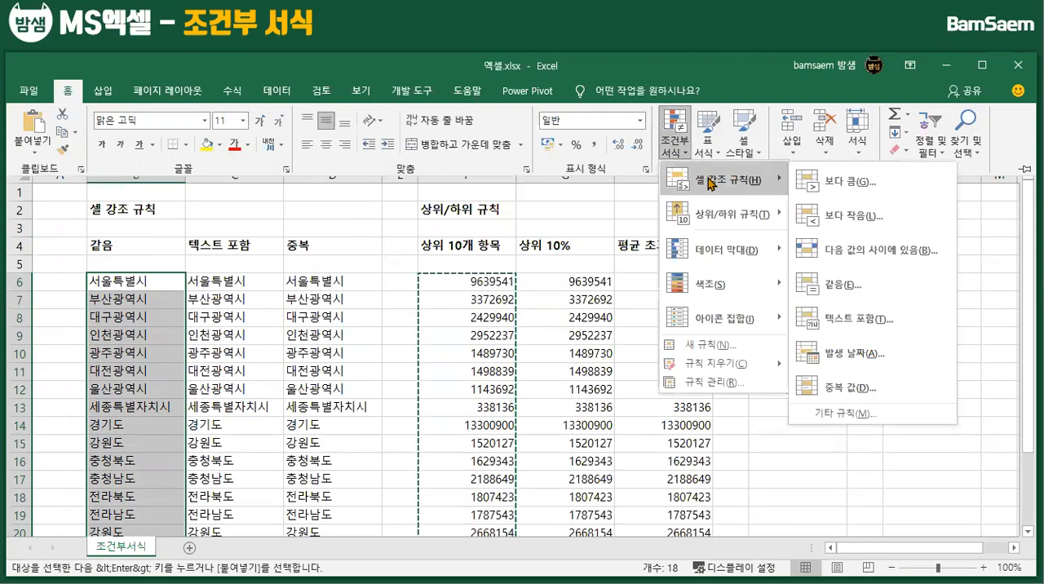
{"action": "left_click", "coordinate": [836, 285]}
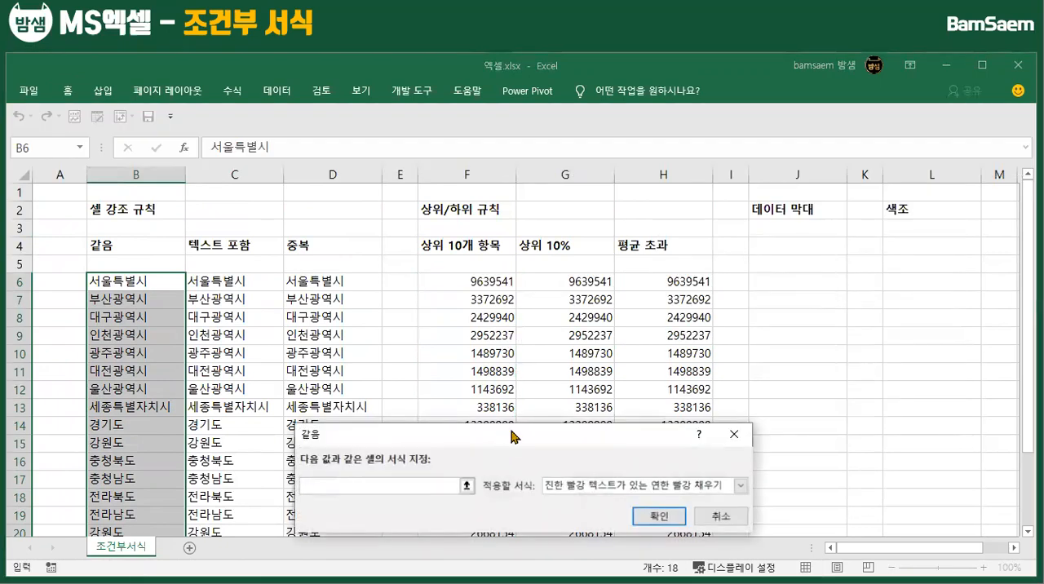
{"action": "left_click_drag", "start_coordinate": [514, 436], "coordinate": [529, 266]}
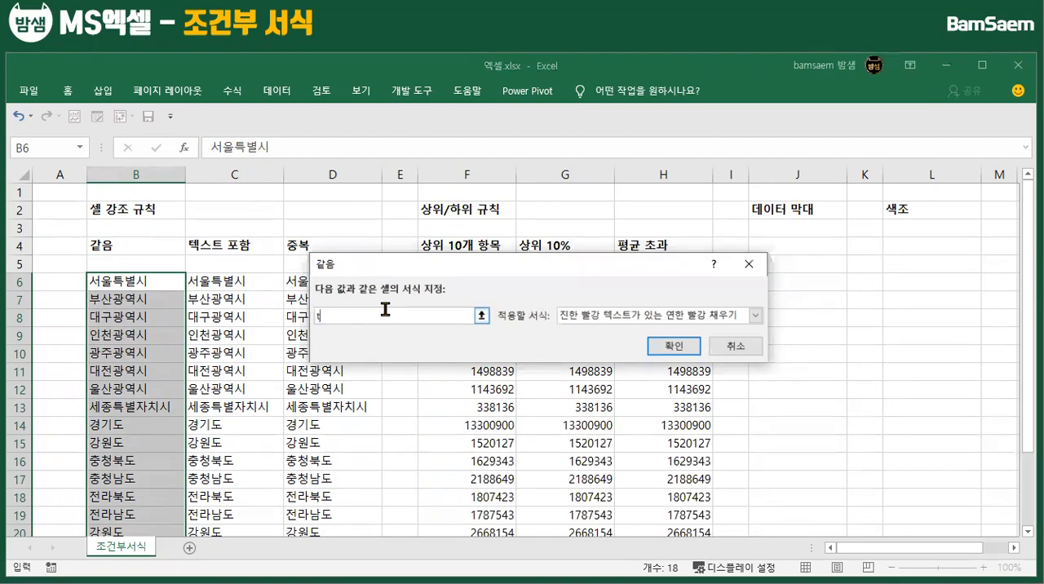
{"action": "type", "text": "서울"}
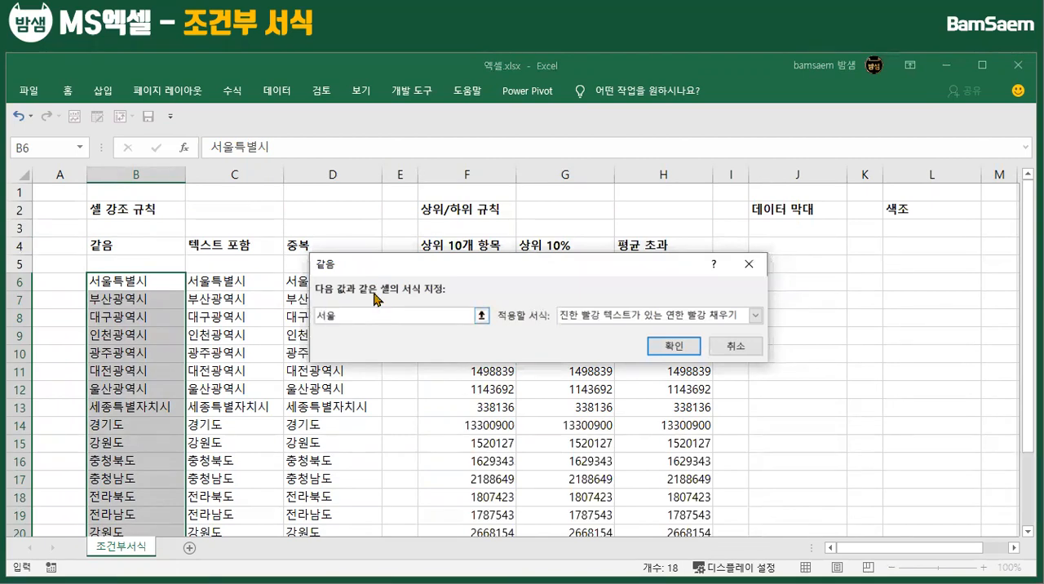
{"action": "left_click", "coordinate": [660, 348]}
{"action": "scroll", "coordinate": [245, 425], "scroll_direction": "down", "scroll_amount": 2}
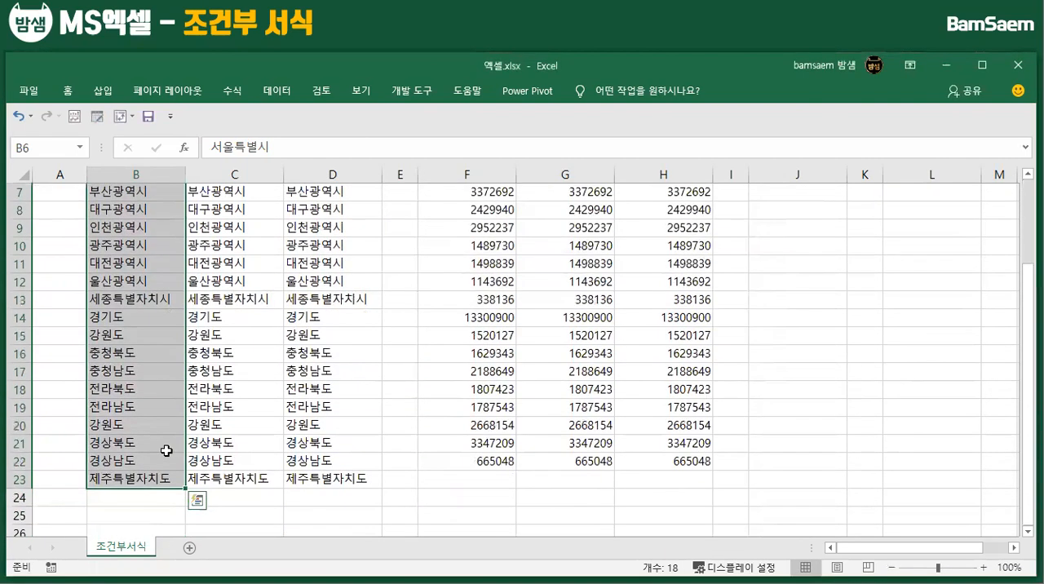
{"action": "scroll", "coordinate": [180, 451], "scroll_direction": "up", "scroll_amount": 2}
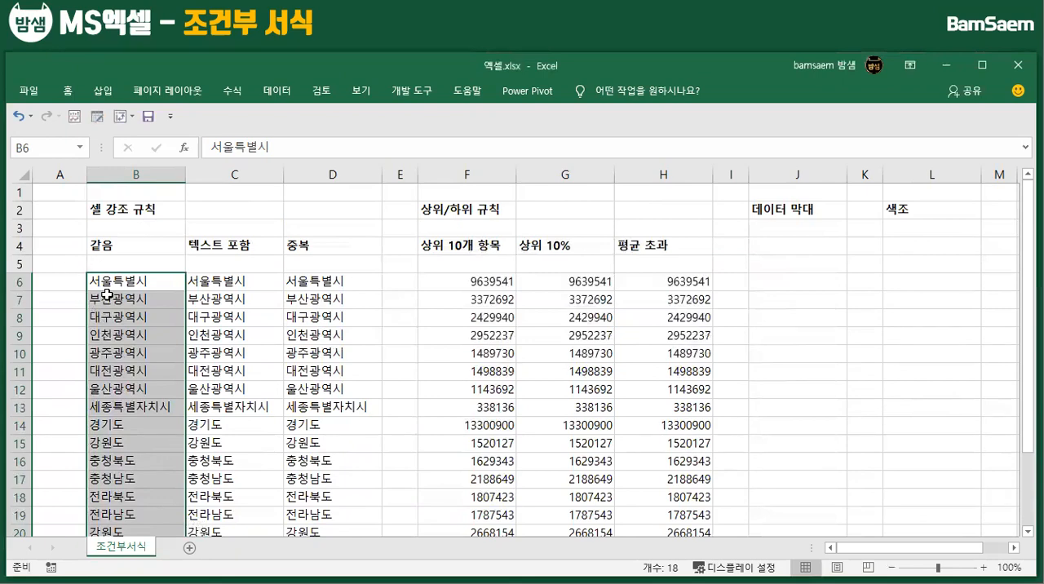
Add an Equal To (같음) rule to B6:B23 that highlights "서울특별시" with light red fill and dark red text
{"action": "left_click", "coordinate": [67, 91]}
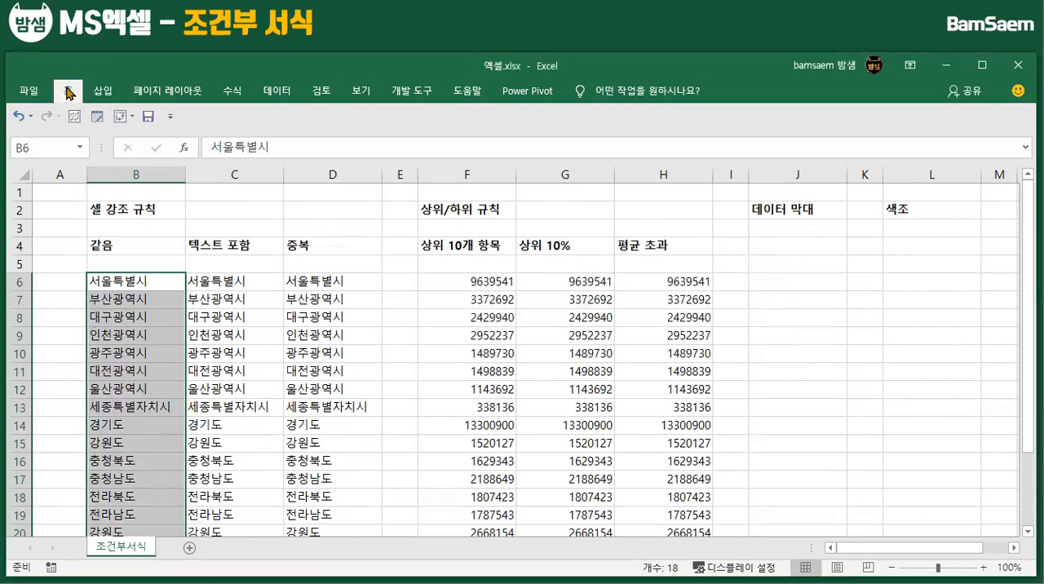
{"action": "left_click", "coordinate": [688, 160]}
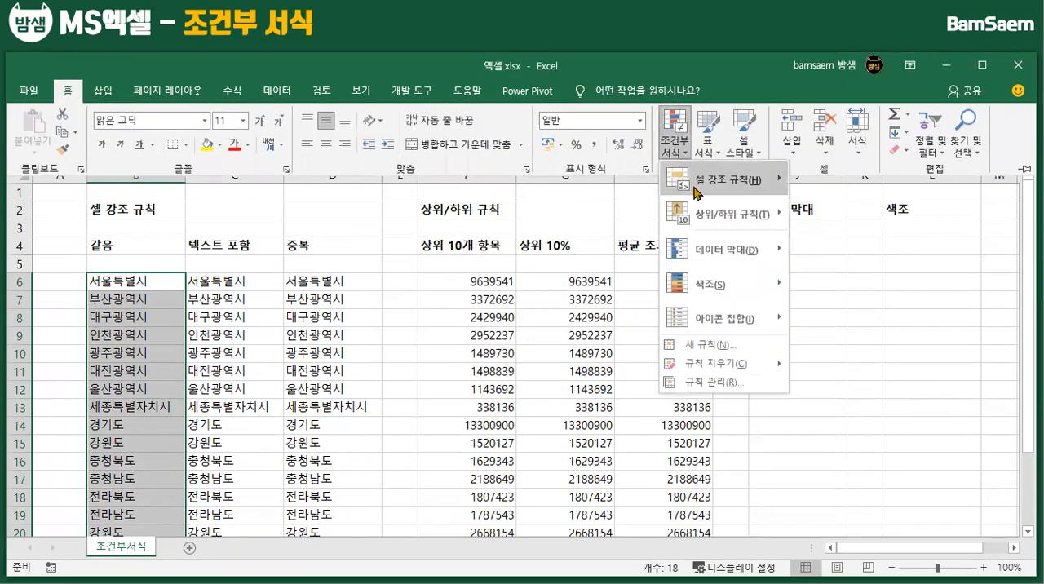
{"action": "mouse_move", "coordinate": [696, 193]}
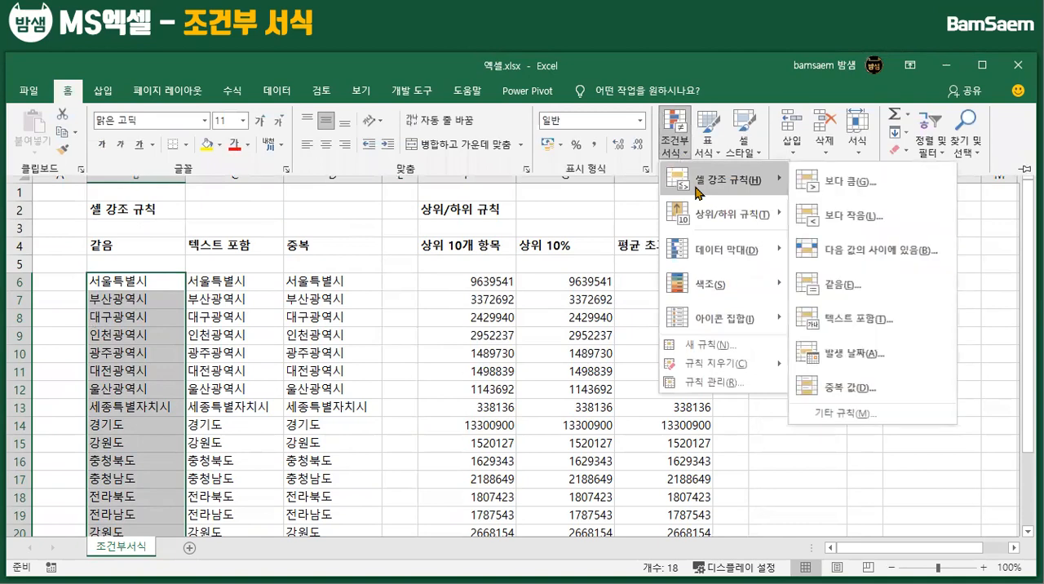
{"action": "left_click", "coordinate": [823, 285]}
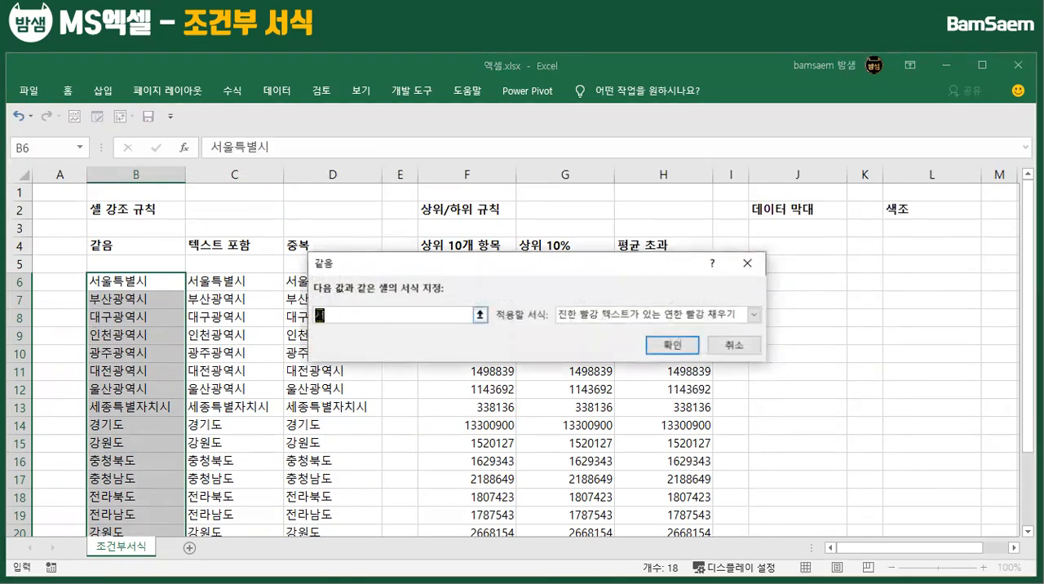
{"action": "type", "text": "서울특별시"}
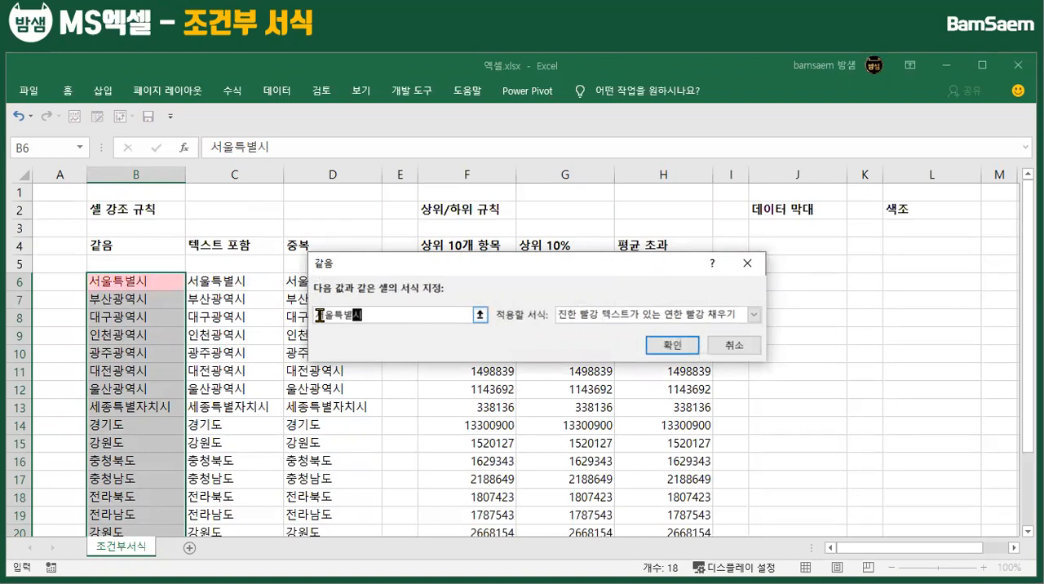
{"action": "left_click", "coordinate": [672, 347]}
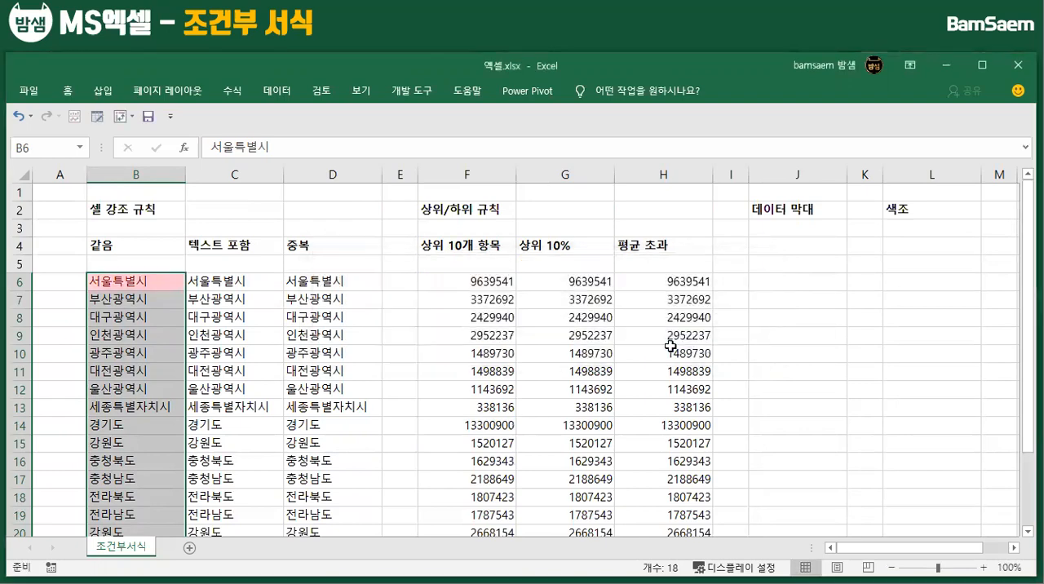
{"action": "left_click", "coordinate": [155, 333]}
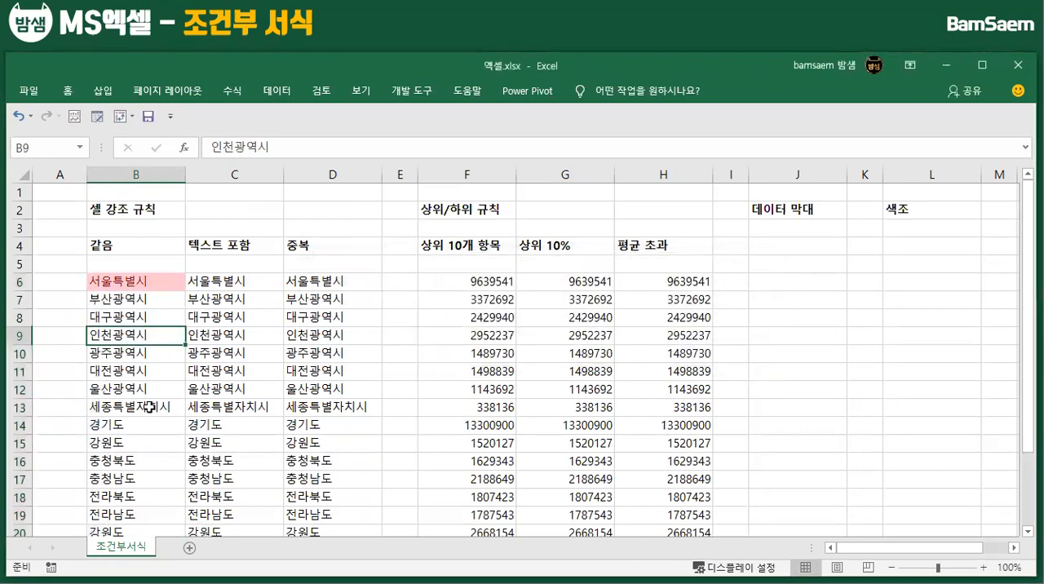
Start a Text That Contains (텍스트 포함) highlight rule for the region names in C6:C23
{"action": "scroll", "coordinate": [154, 412], "scroll_direction": "down", "scroll_amount": 3}
{"action": "scroll", "coordinate": [158, 430], "scroll_direction": "up", "scroll_amount": 3}
{"action": "left_click_drag", "start_coordinate": [243, 282], "coordinate": [236, 496]}
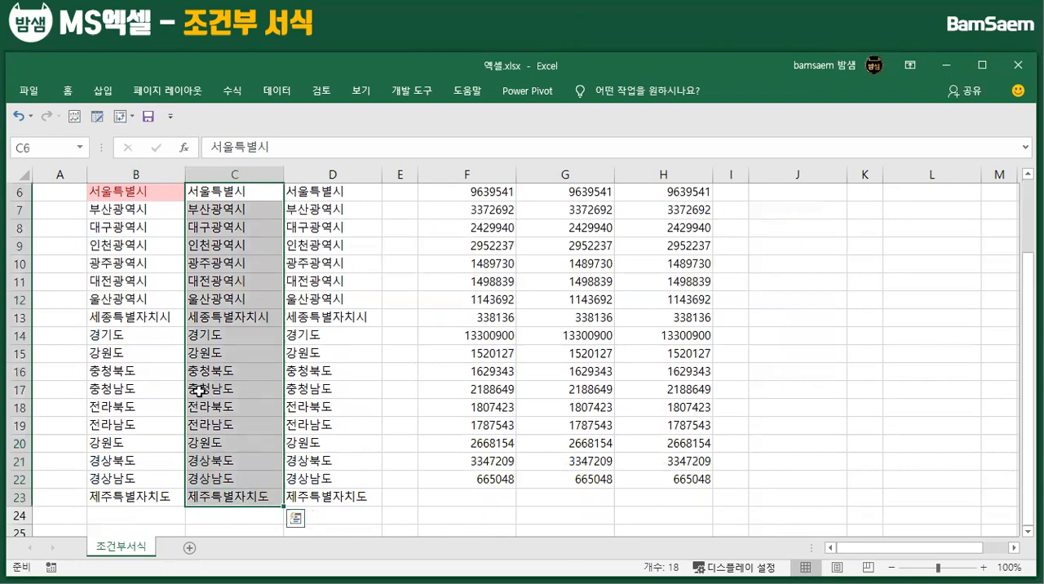
{"action": "scroll", "coordinate": [199, 391], "scroll_direction": "up", "scroll_amount": 2}
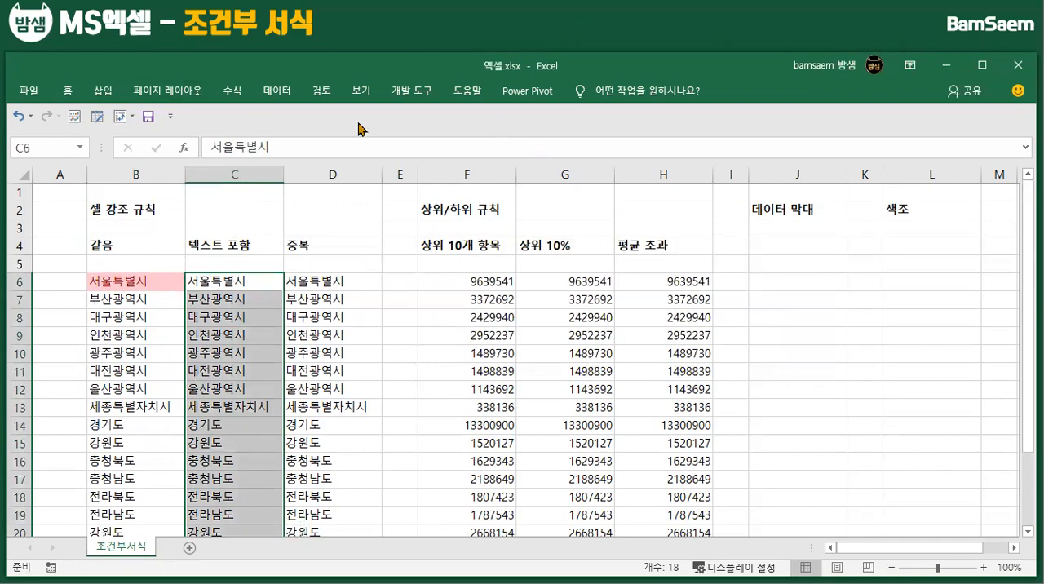
{"action": "left_click", "coordinate": [68, 91]}
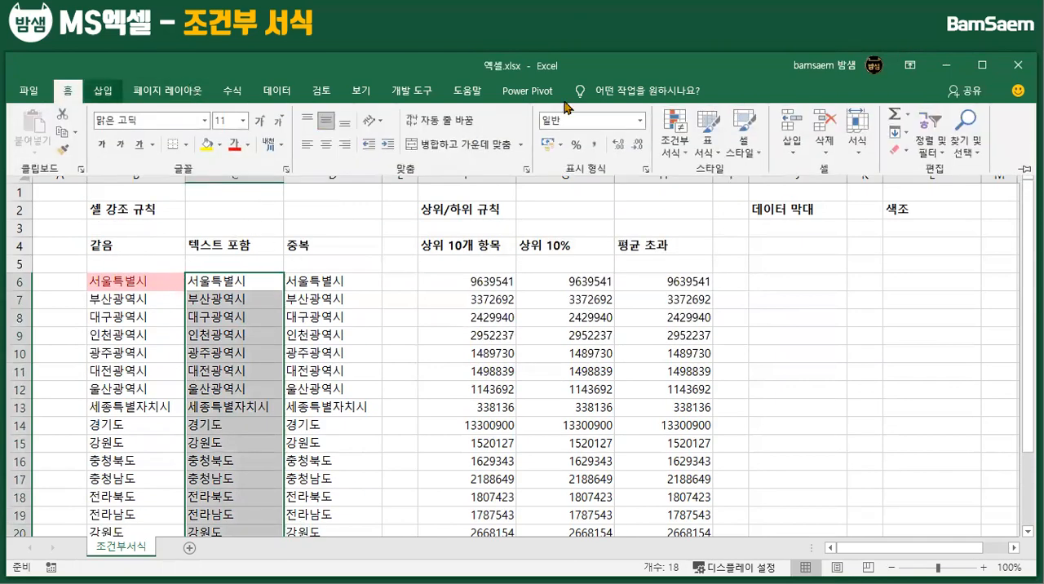
{"action": "left_click", "coordinate": [677, 134]}
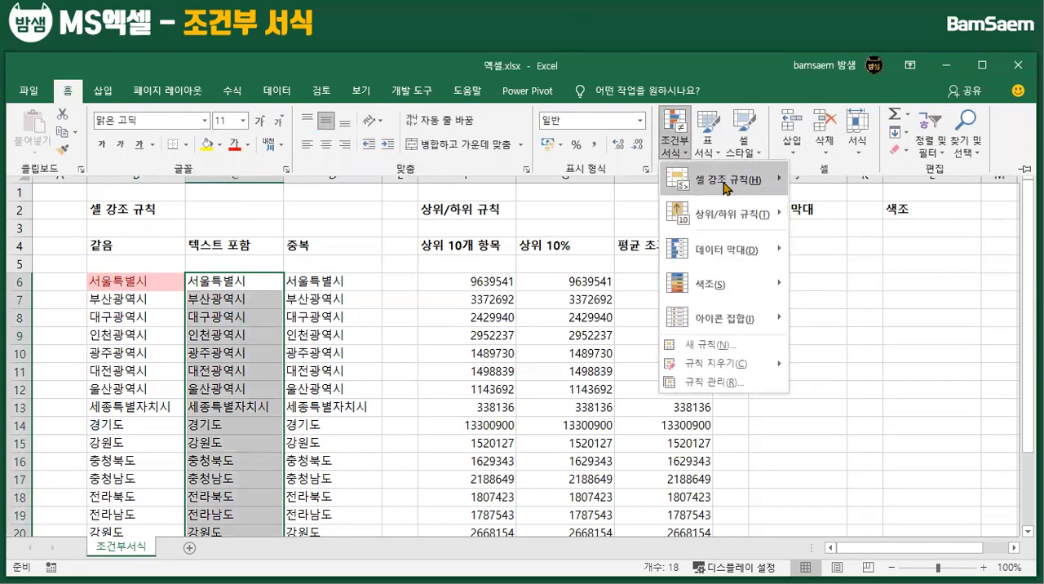
{"action": "mouse_move", "coordinate": [726, 189]}
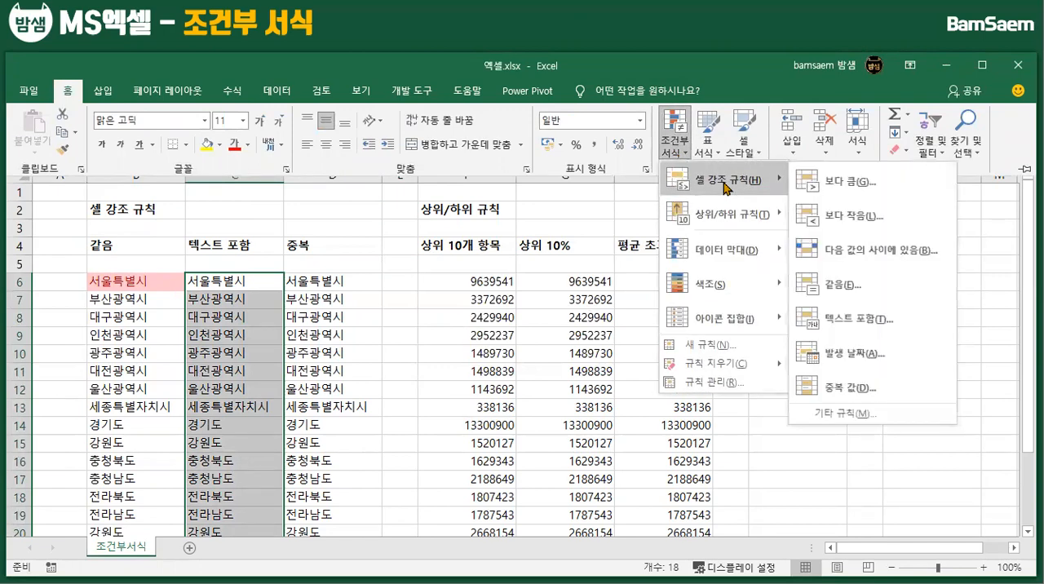
{"action": "left_click", "coordinate": [834, 327]}
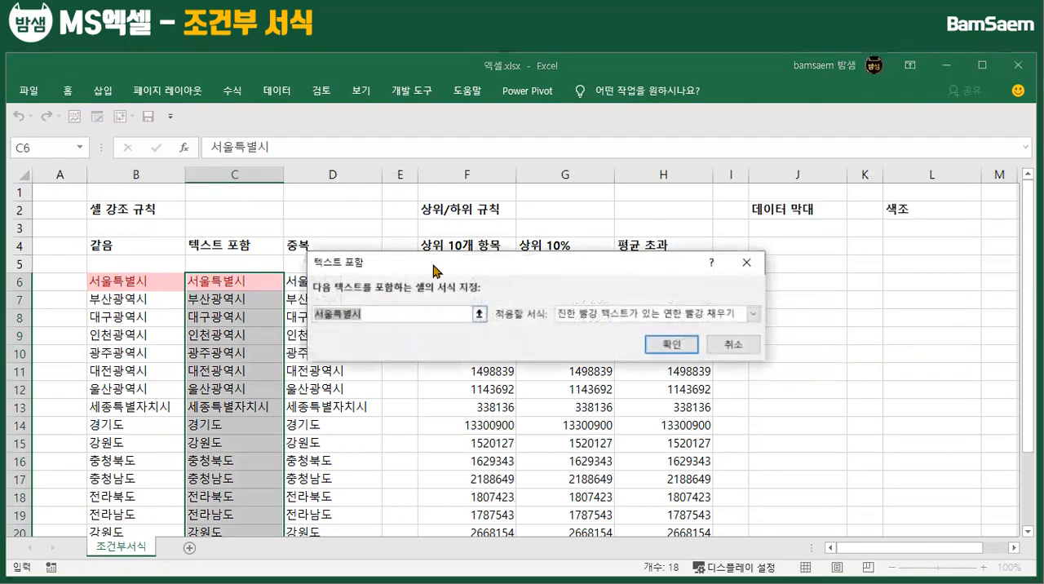
{"action": "left_click_drag", "start_coordinate": [434, 264], "coordinate": [512, 211]}
Preview the Text That Contains rule with the texts "서울", "부산" and "대구", and clear the entry
{"action": "left_click", "coordinate": [450, 261]}
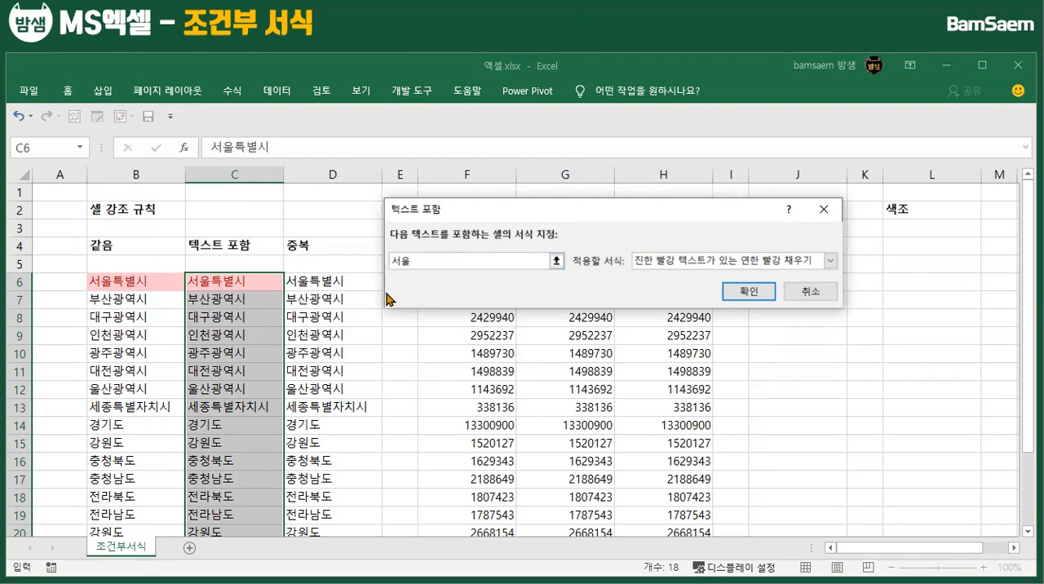
{"action": "key", "text": "BackSpace"}
{"action": "key", "text": "BackSpace"}
{"action": "type", "text": "부산"}
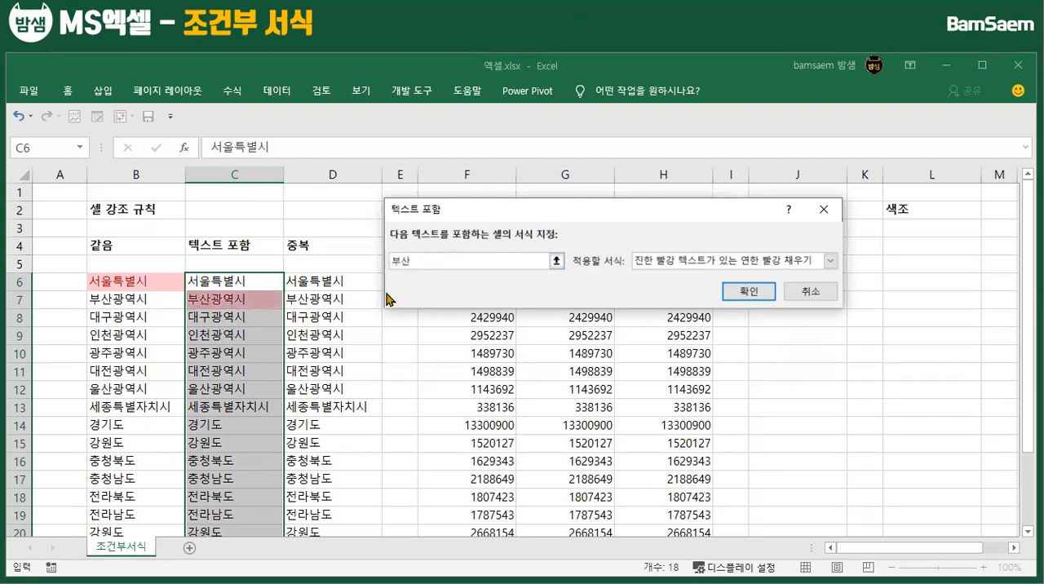
{"action": "key", "text": "BackSpace"}
{"action": "type", "text": "대구"}
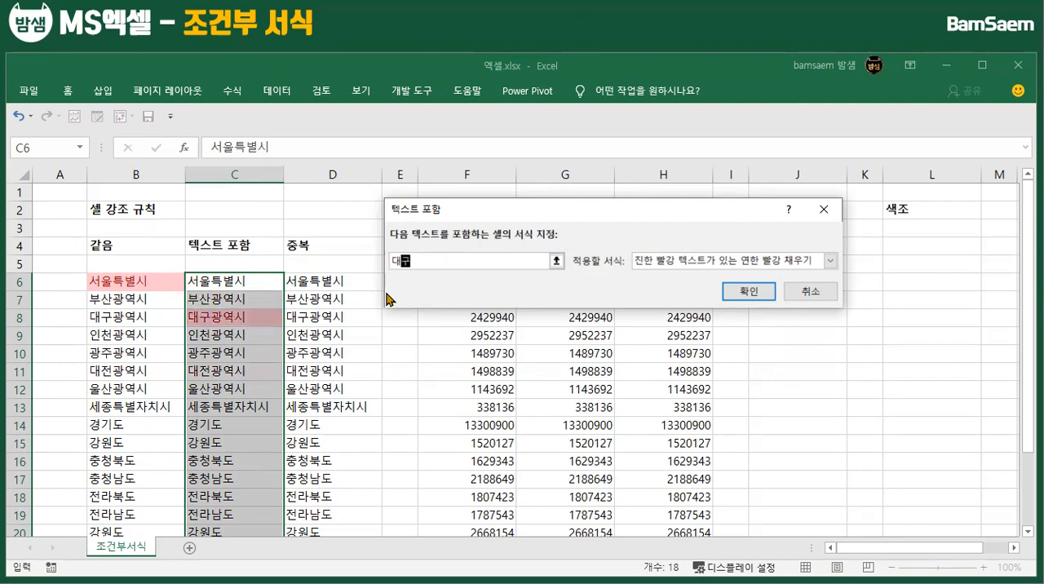
{"action": "key", "text": "BackSpace"}
{"action": "key", "text": "BackSpace"}
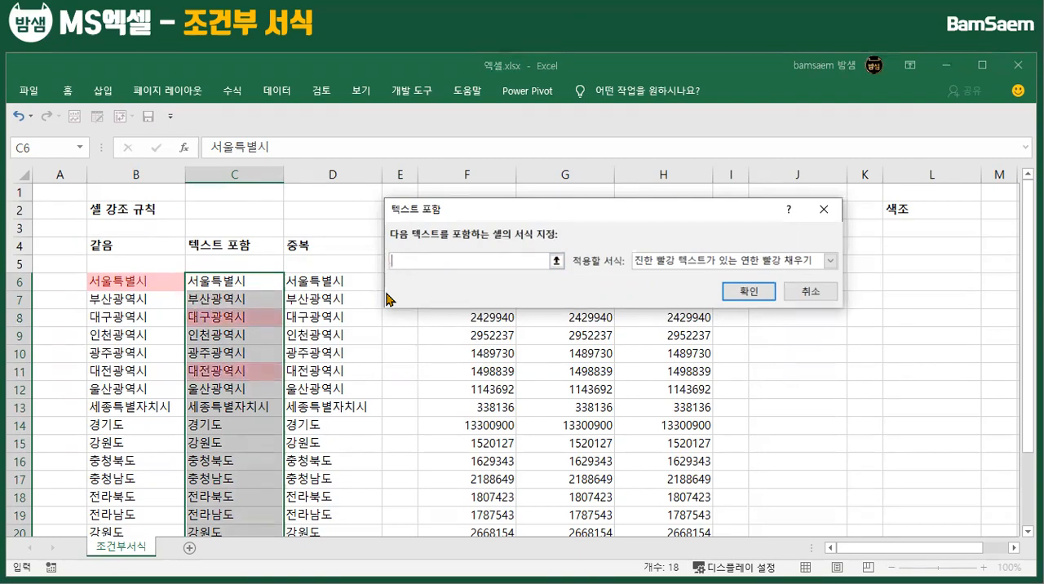
Set the rule's text to "충청" and apply it to C6:C23 with light red fill and dark red text
{"action": "type", "text": "충청"}
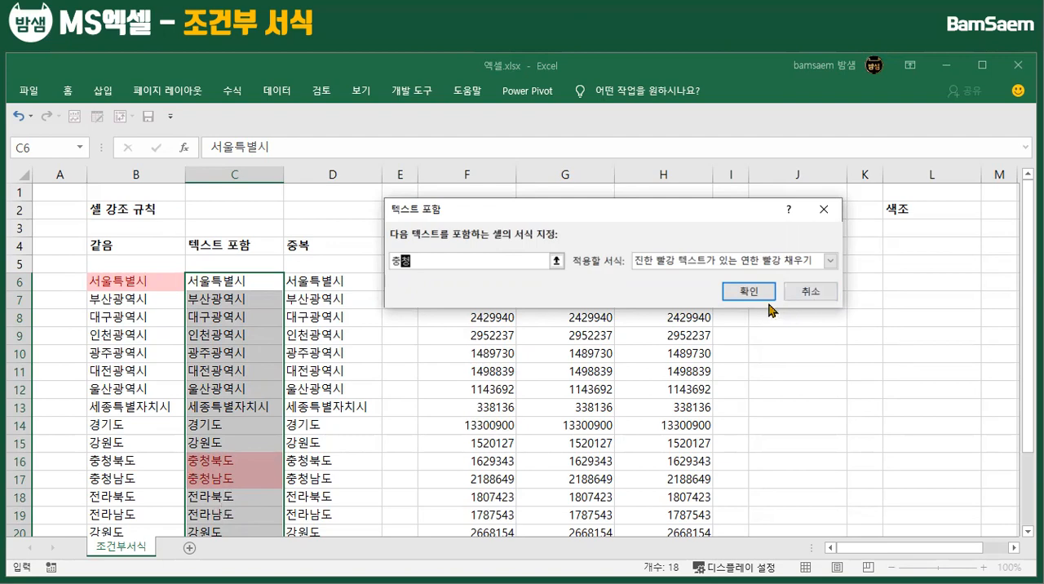
{"action": "left_click", "coordinate": [746, 295]}
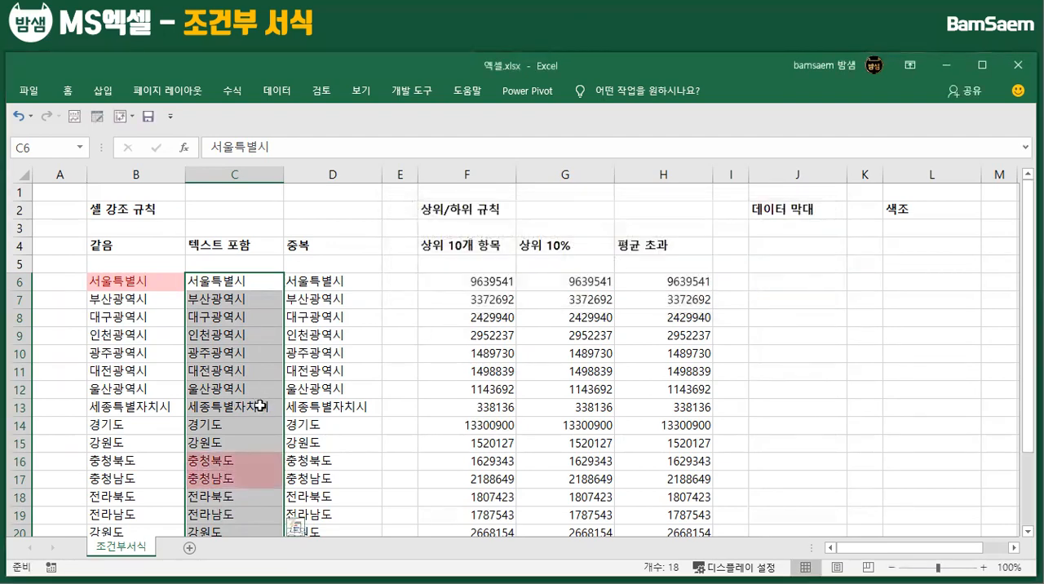
{"action": "scroll", "coordinate": [265, 383], "scroll_direction": "down", "scroll_amount": 2}
{"action": "scroll", "coordinate": [277, 408], "scroll_direction": "up", "scroll_amount": 2}
{"action": "left_click", "coordinate": [216, 425]}
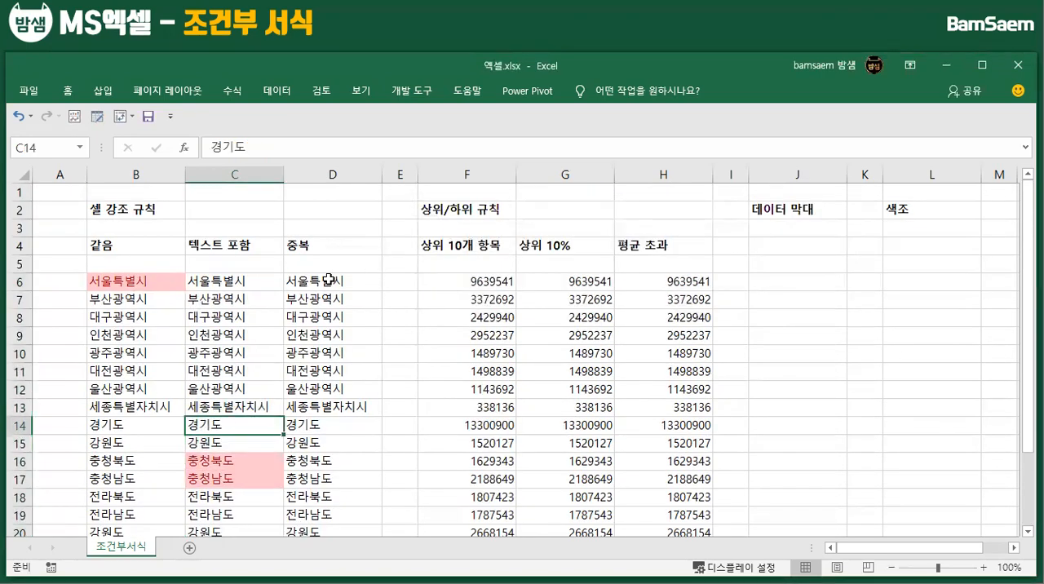
Apply a Duplicate Values (중복 값) highlight rule to D6:D23, with light red fill and dark red text
{"action": "left_click_drag", "start_coordinate": [329, 280], "coordinate": [350, 496]}
{"action": "scroll", "coordinate": [276, 405], "scroll_direction": "up", "scroll_amount": 2}
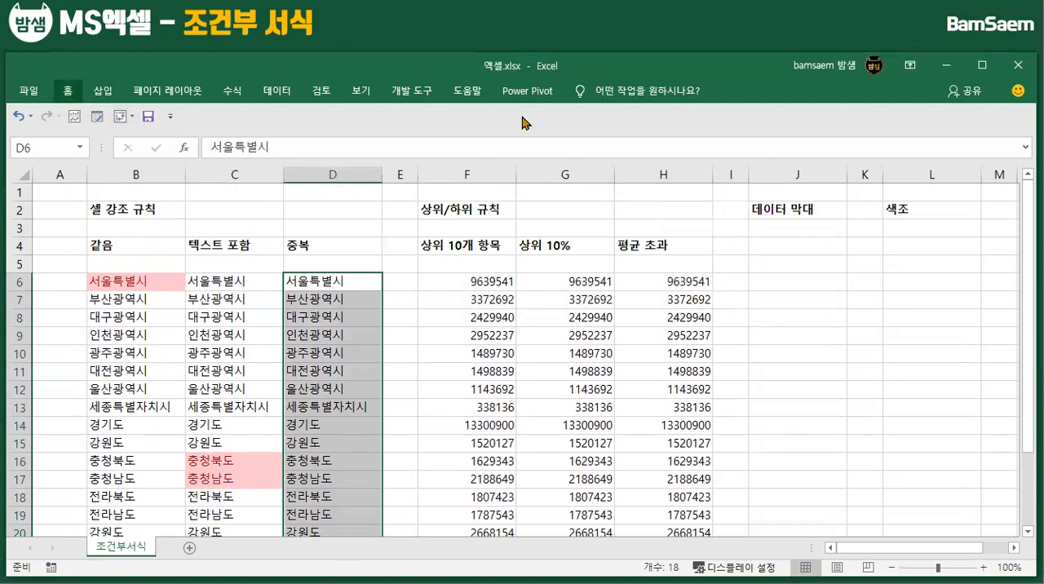
{"action": "left_click", "coordinate": [71, 97]}
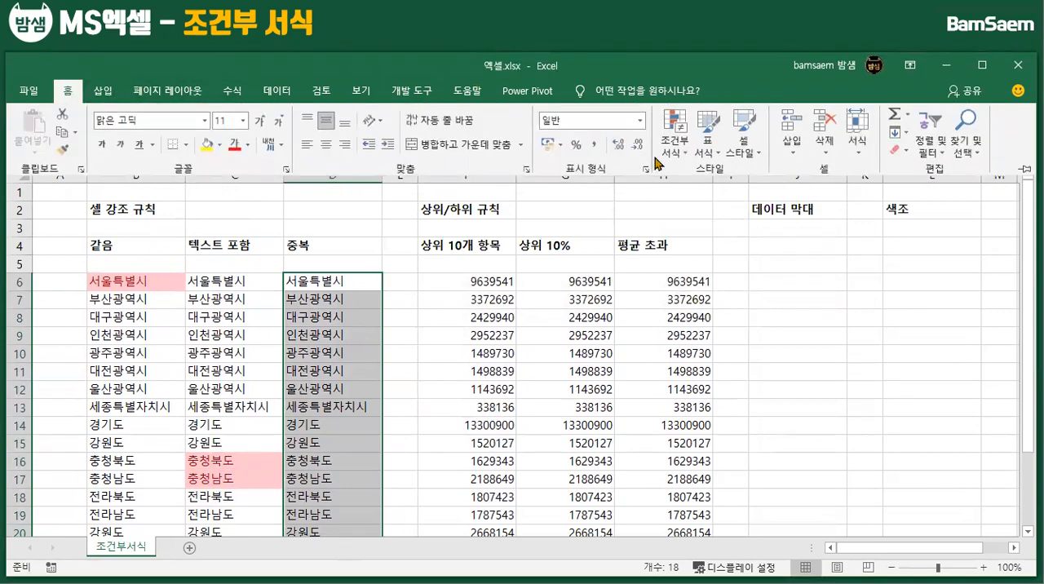
{"action": "left_click", "coordinate": [690, 153]}
{"action": "mouse_move", "coordinate": [715, 187]}
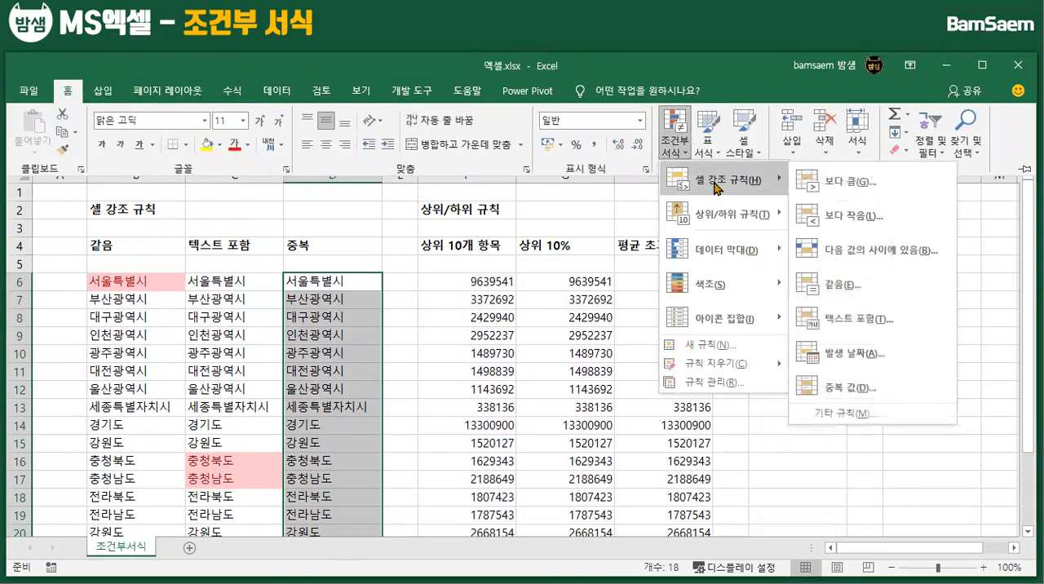
{"action": "left_click", "coordinate": [826, 390]}
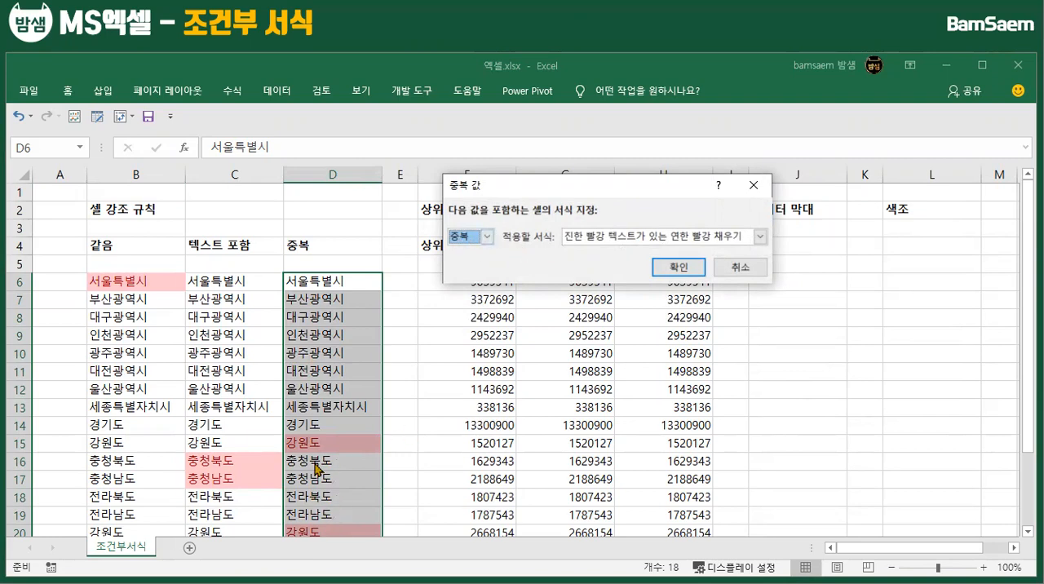
{"action": "left_click", "coordinate": [678, 267]}
{"action": "left_click", "coordinate": [234, 479]}
{"action": "scroll", "coordinate": [347, 348], "scroll_direction": "down", "scroll_amount": 2}
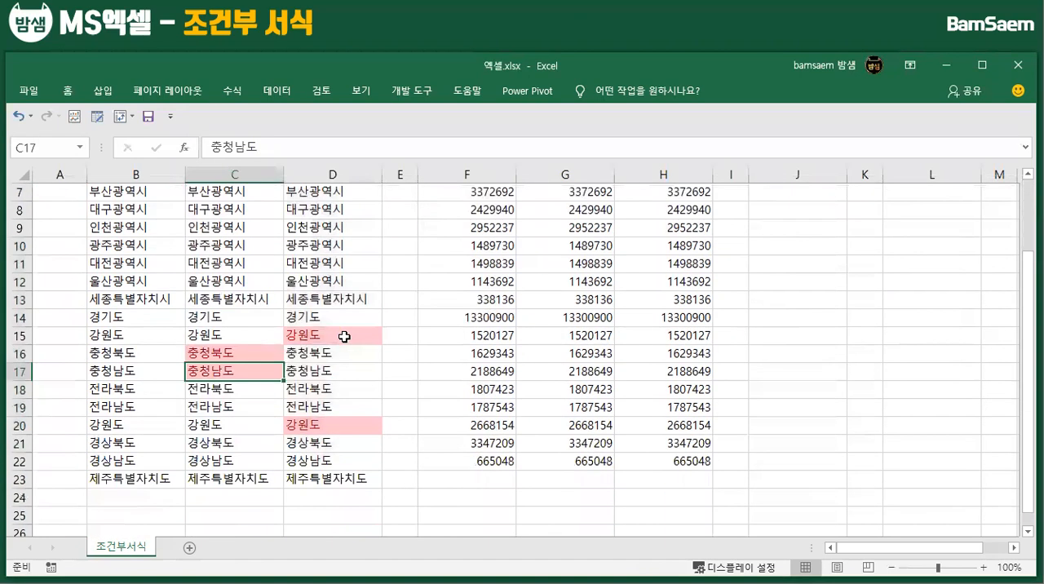
{"action": "scroll", "coordinate": [347, 348], "scroll_direction": "up", "scroll_amount": 2}
Start a Top 10 Items (상위 10개 항목) rule for the numbers in F6:F22
{"action": "left_click", "coordinate": [466, 278]}
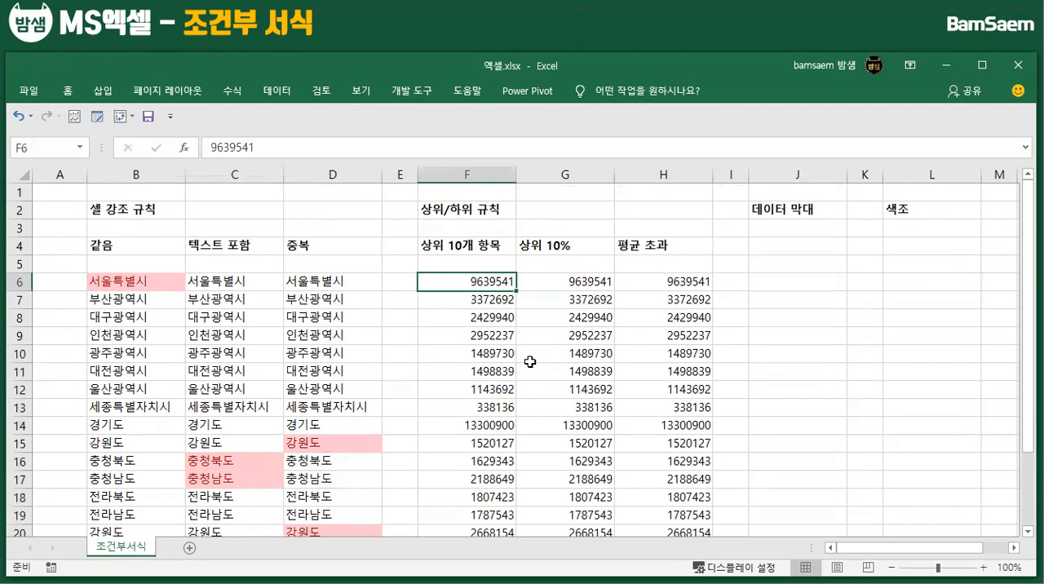
{"action": "scroll", "coordinate": [471, 314], "scroll_direction": "down", "scroll_amount": 2}
{"action": "scroll", "coordinate": [496, 338], "scroll_direction": "up", "scroll_amount": 2}
{"action": "mouse_move", "coordinate": [462, 283]}
{"action": "left_mouse_down"}
{"action": "mouse_move", "coordinate": [478, 380]}
{"action": "mouse_move", "coordinate": [462, 287]}
{"action": "left_mouse_up"}
{"action": "key", "text": "ctrl+shift+Down"}
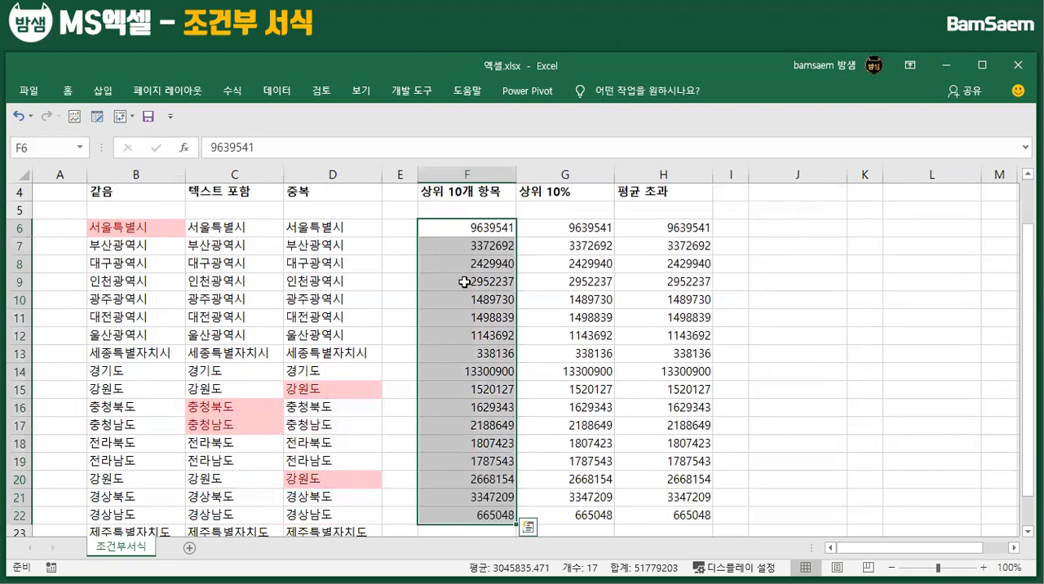
{"action": "left_click", "coordinate": [72, 92]}
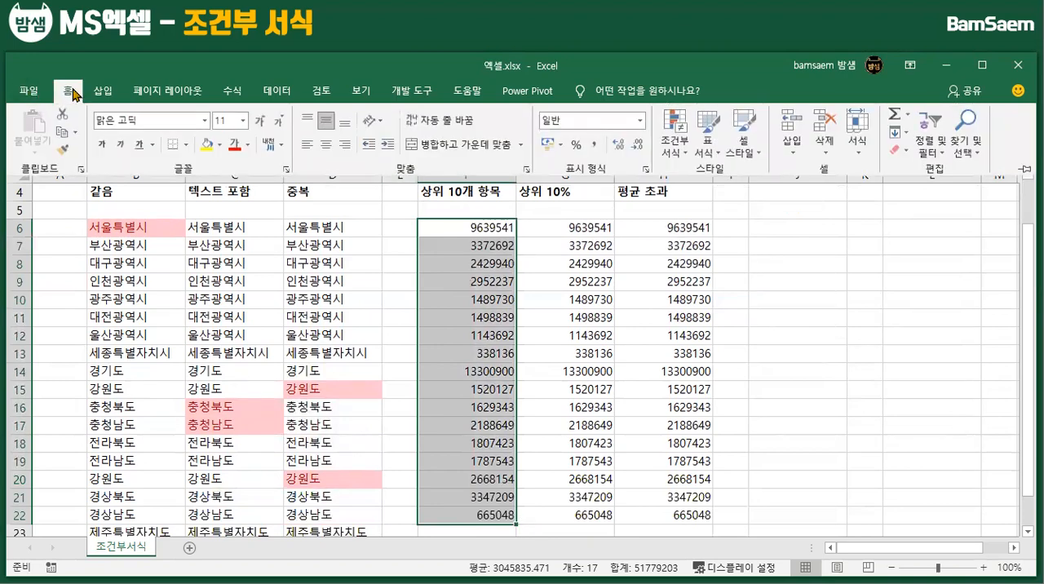
{"action": "left_click", "coordinate": [687, 155]}
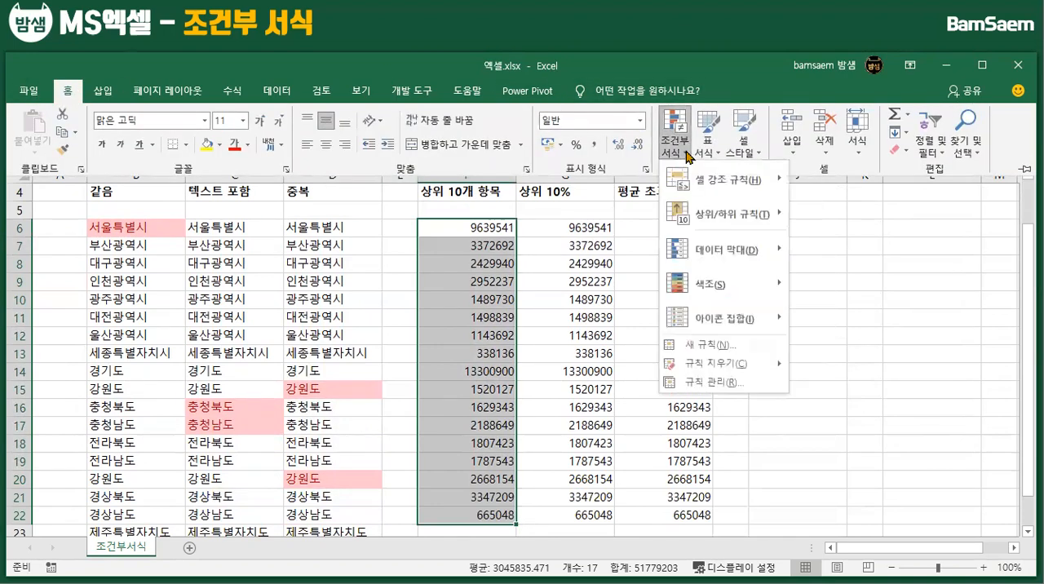
{"action": "mouse_move", "coordinate": [719, 217]}
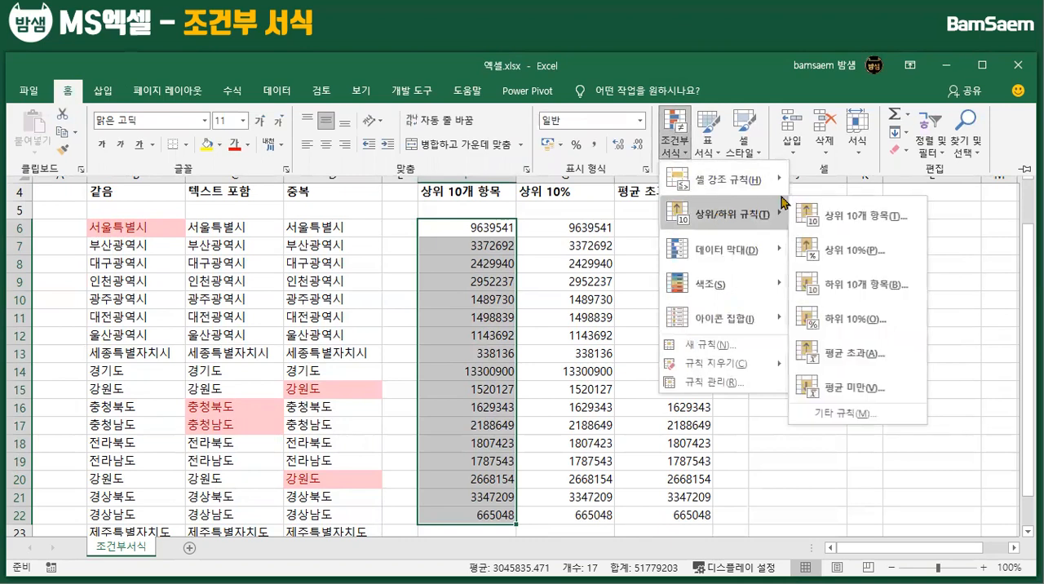
{"action": "left_click", "coordinate": [887, 231]}
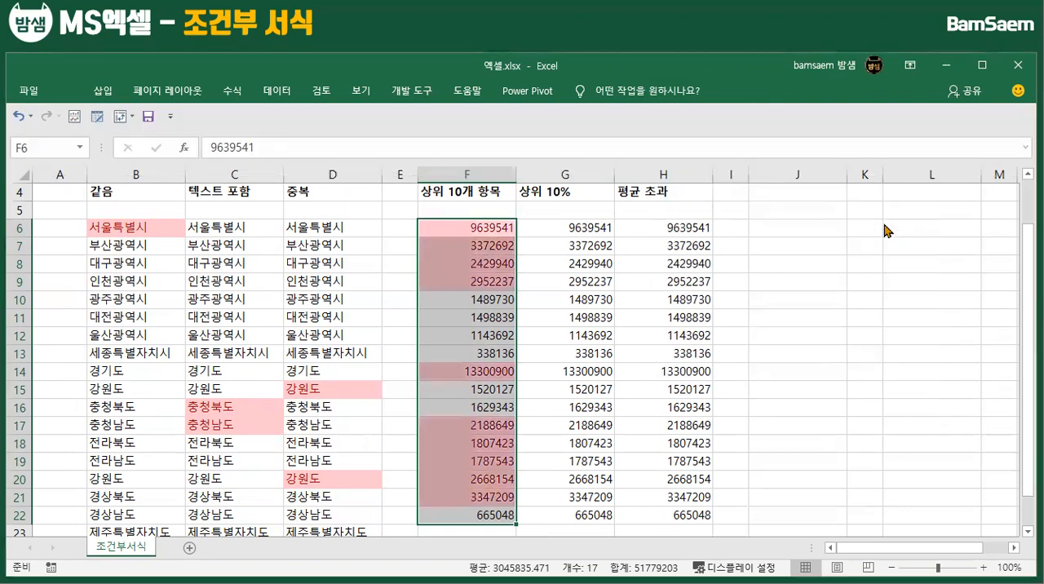
{"action": "left_click_drag", "start_coordinate": [577, 194], "coordinate": [746, 159]}
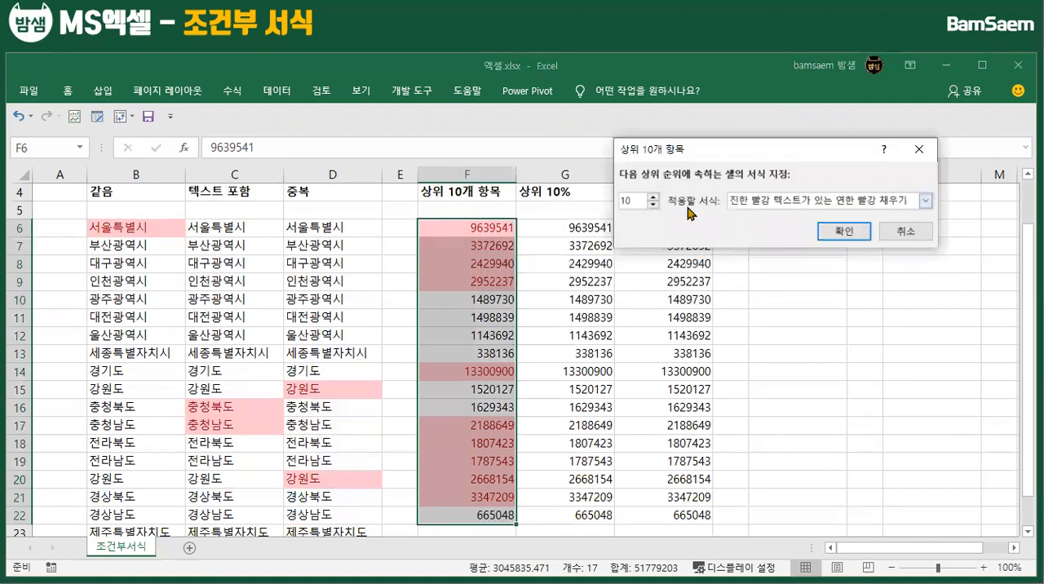
Preview lower rank counts, return the count to 10 and apply the Top 10 Items rule with light red fill and dark red text
{"action": "left_click", "coordinate": [654, 205]}
{"action": "left_click", "coordinate": [653, 205]}
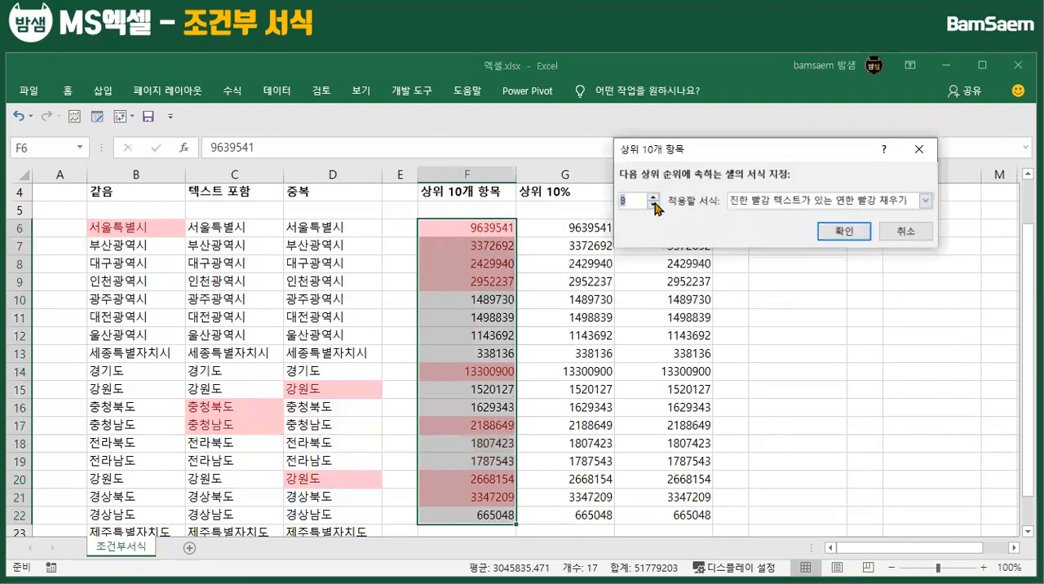
{"action": "left_click", "coordinate": [654, 205]}
{"action": "left_click", "coordinate": [653, 205]}
{"action": "left_click", "coordinate": [654, 205]}
{"action": "left_click", "coordinate": [654, 205]}
{"action": "left_click", "coordinate": [654, 205]}
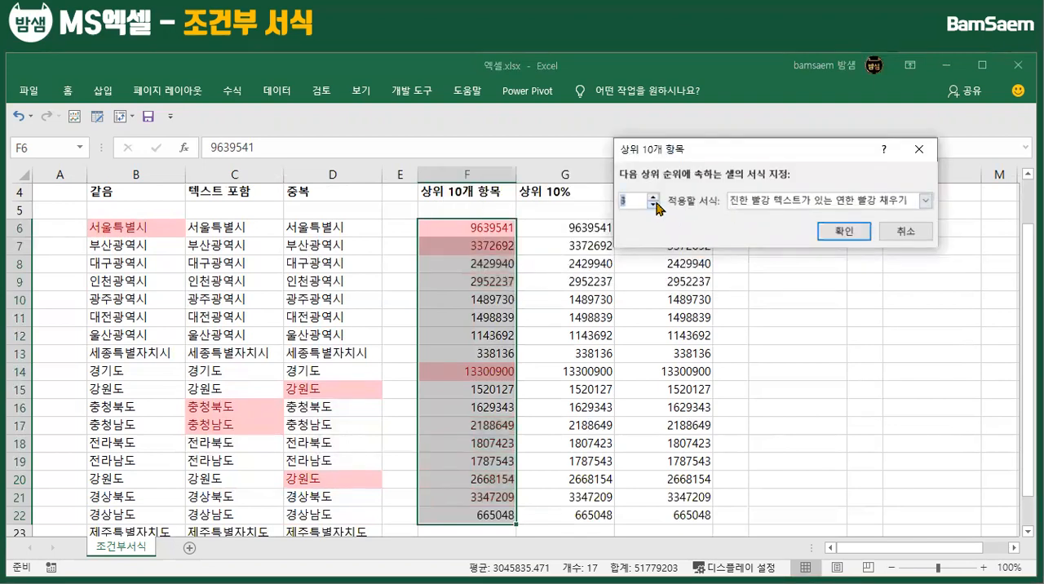
{"action": "left_click", "coordinate": [653, 204]}
{"action": "left_click", "coordinate": [654, 204]}
{"action": "left_click", "coordinate": [654, 197]}
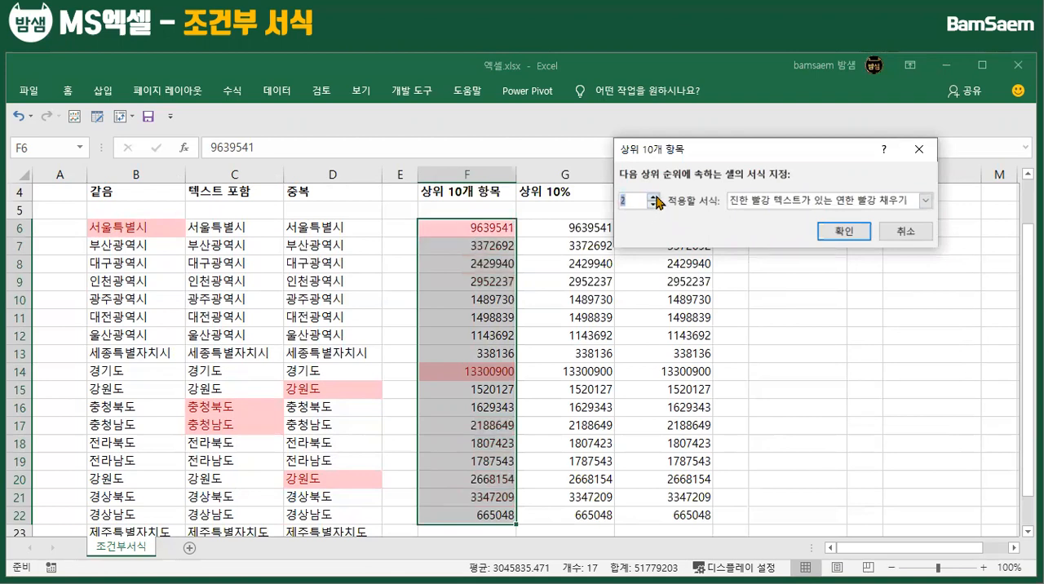
{"action": "left_click", "coordinate": [654, 197]}
{"action": "left_click", "coordinate": [654, 197]}
{"action": "left_click", "coordinate": [654, 197]}
{"action": "left_click", "coordinate": [654, 196]}
{"action": "left_click", "coordinate": [653, 196]}
{"action": "left_click", "coordinate": [653, 197]}
{"action": "left_click", "coordinate": [653, 197]}
{"action": "left_click", "coordinate": [654, 196]}
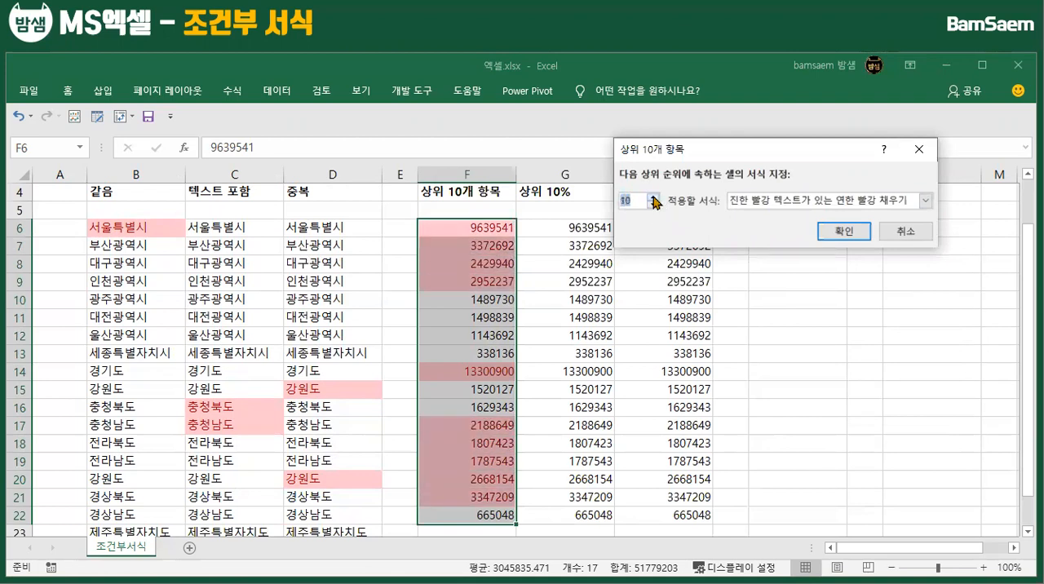
{"action": "left_click", "coordinate": [840, 231]}
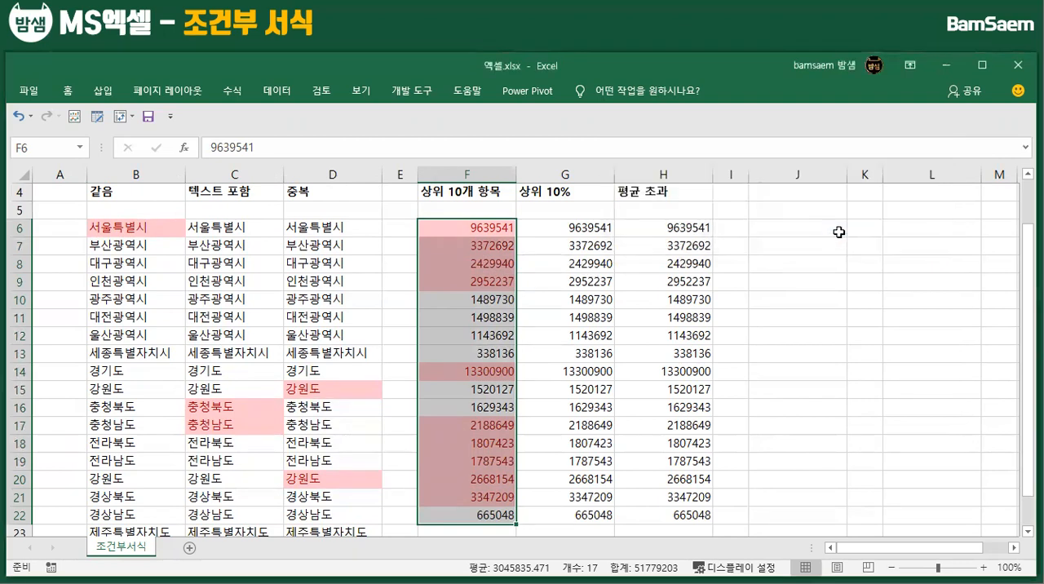
Apply a Top 10% (상위 10%) rule to G6:G22 with the percentage set to 40, using light red fill and dark red text
{"action": "left_click", "coordinate": [569, 245]}
{"action": "left_click_drag", "start_coordinate": [561, 227], "coordinate": [583, 515]}
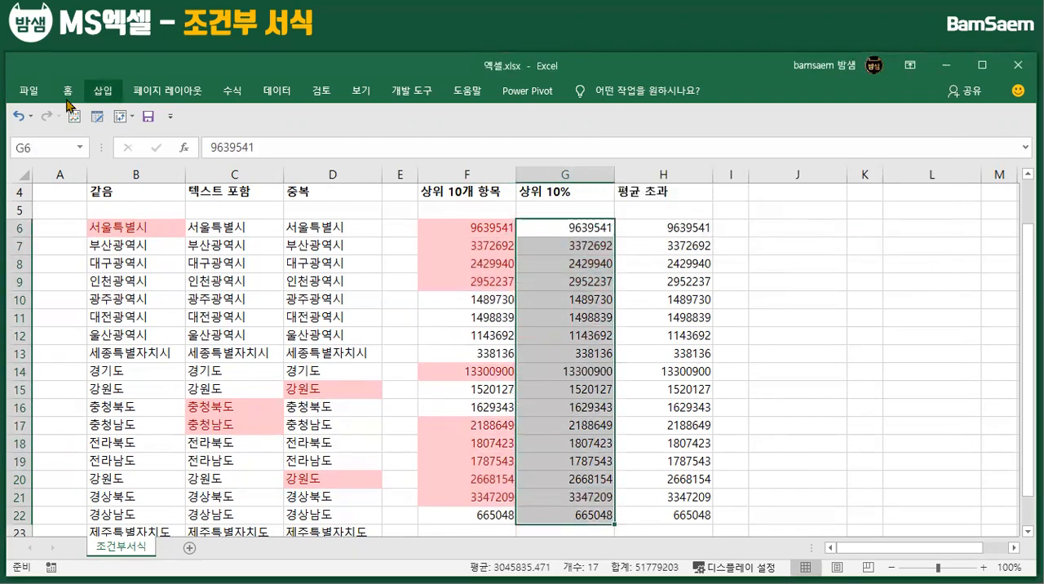
{"action": "left_click", "coordinate": [68, 90]}
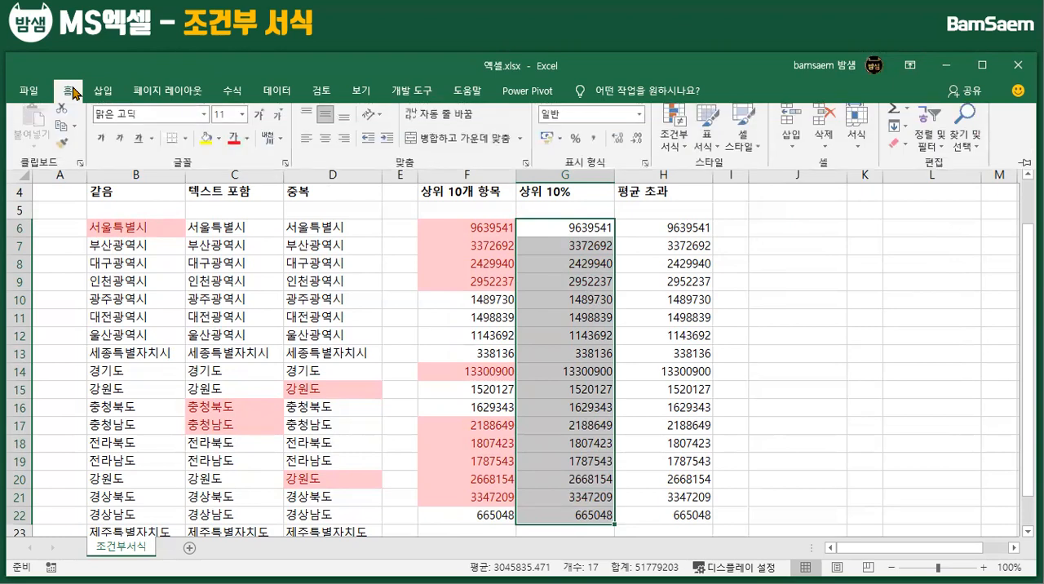
{"action": "left_click", "coordinate": [676, 139]}
{"action": "mouse_move", "coordinate": [770, 222]}
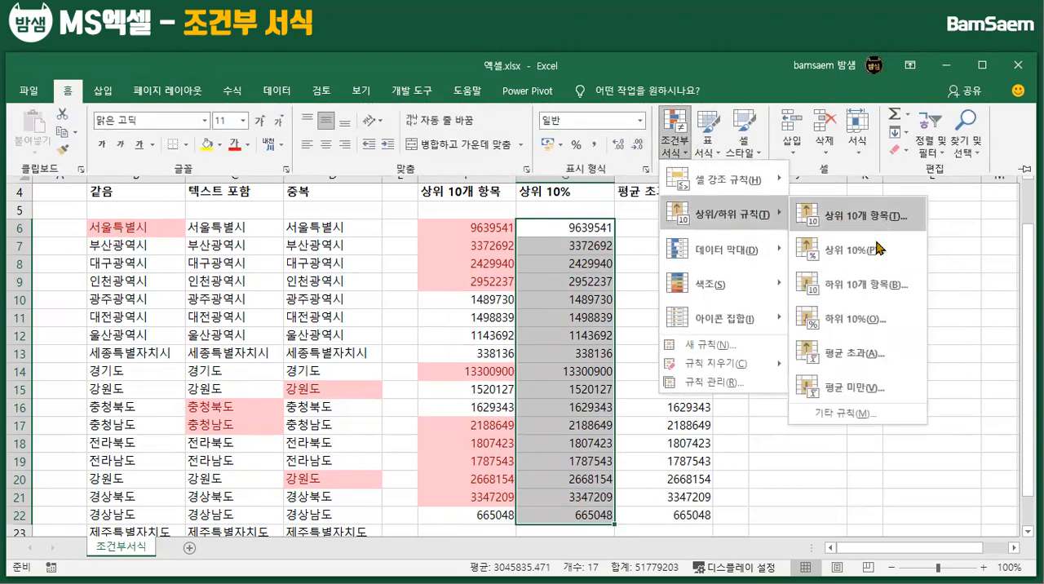
{"action": "left_click", "coordinate": [859, 258]}
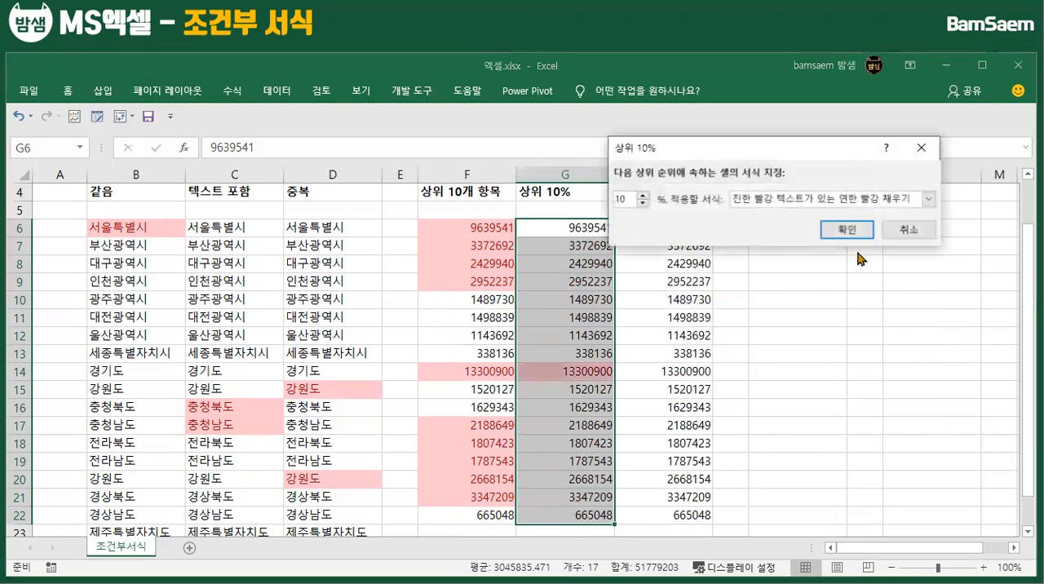
{"action": "left_click", "coordinate": [644, 195]}
{"action": "left_click", "coordinate": [644, 195]}
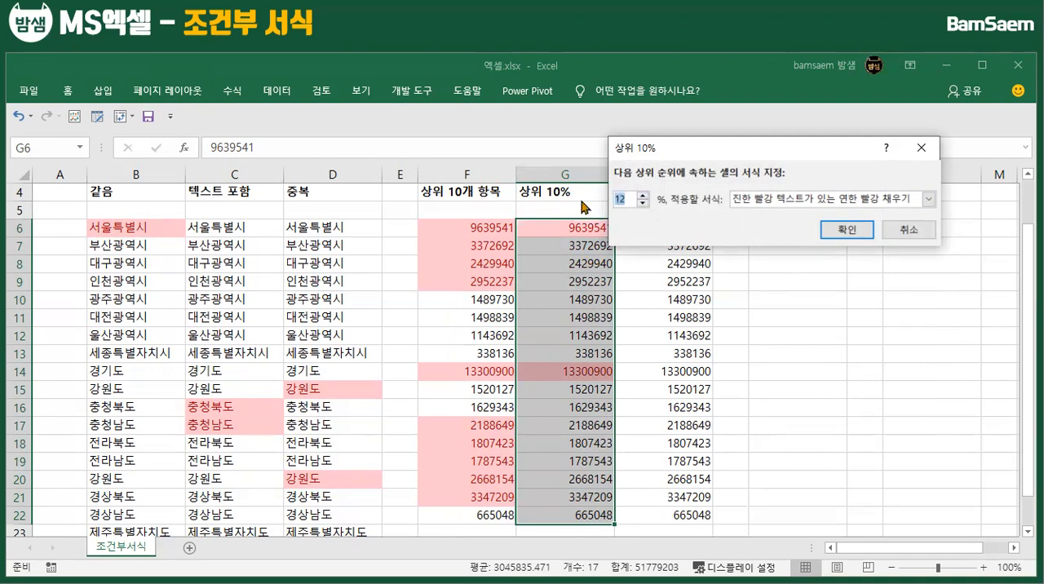
{"action": "type", "text": "40"}
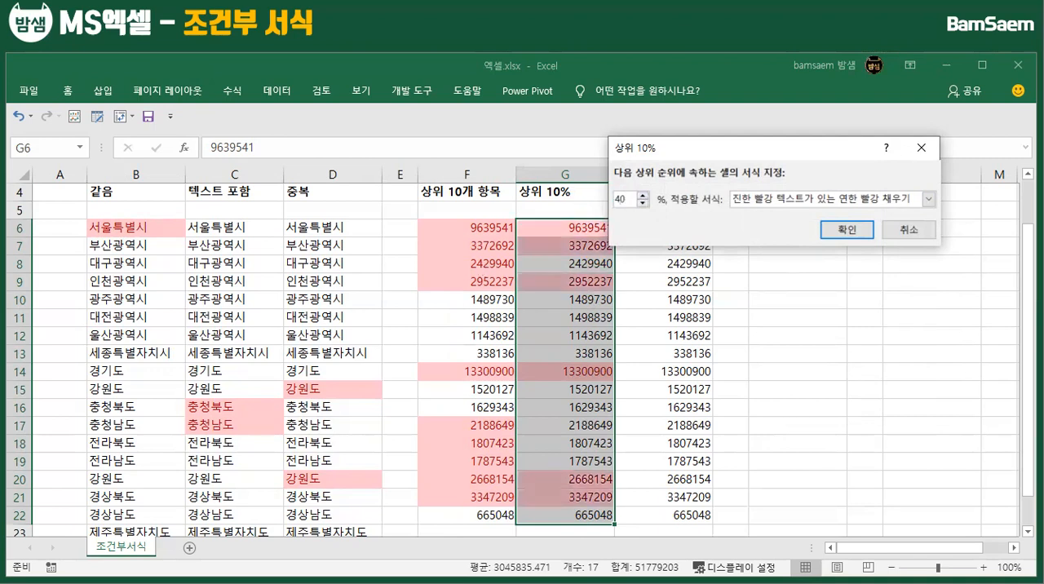
{"action": "left_click", "coordinate": [836, 232]}
{"action": "left_click", "coordinate": [476, 216]}
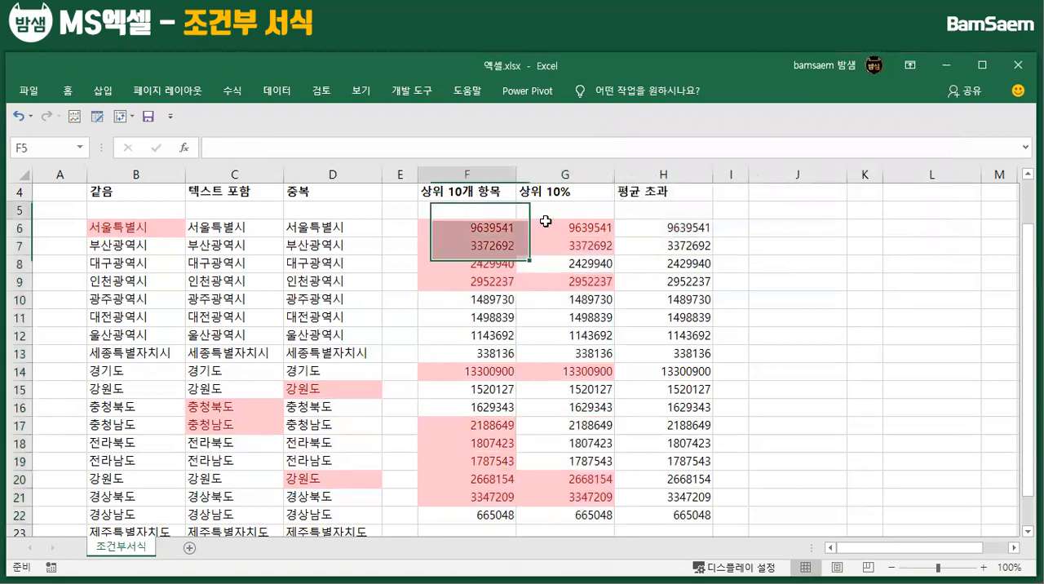
{"action": "left_click", "coordinate": [572, 229]}
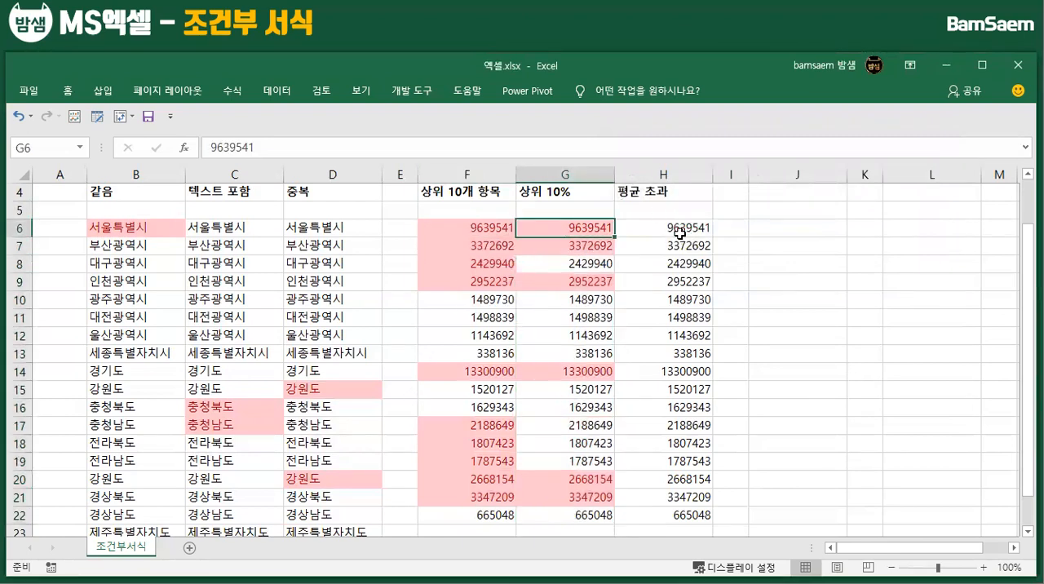
Apply an Above Average (평균 초과) rule to H6:H22 with light red fill and dark red text
{"action": "left_click_drag", "start_coordinate": [678, 232], "coordinate": [673, 516]}
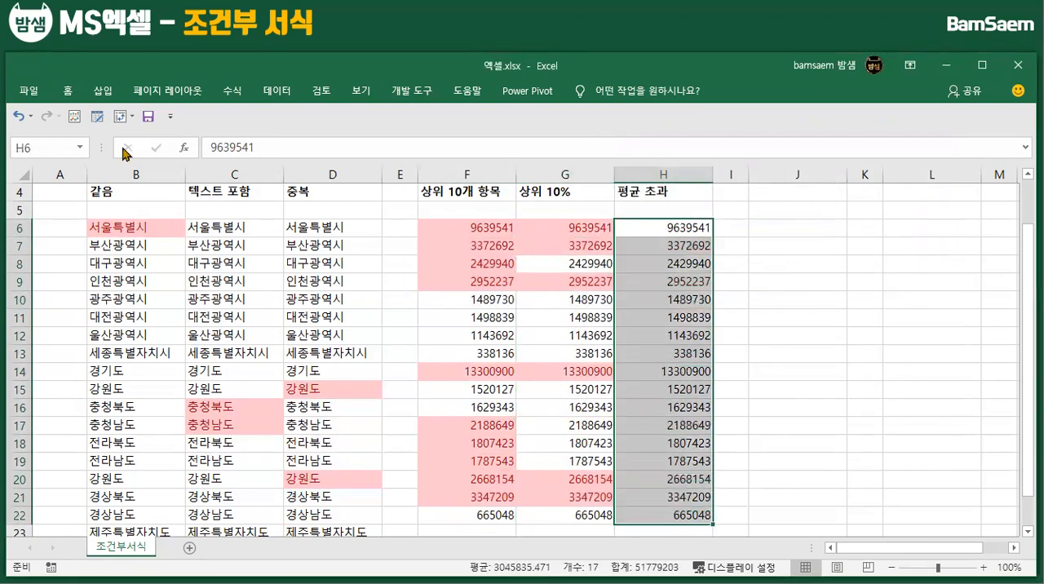
{"action": "left_click", "coordinate": [68, 92]}
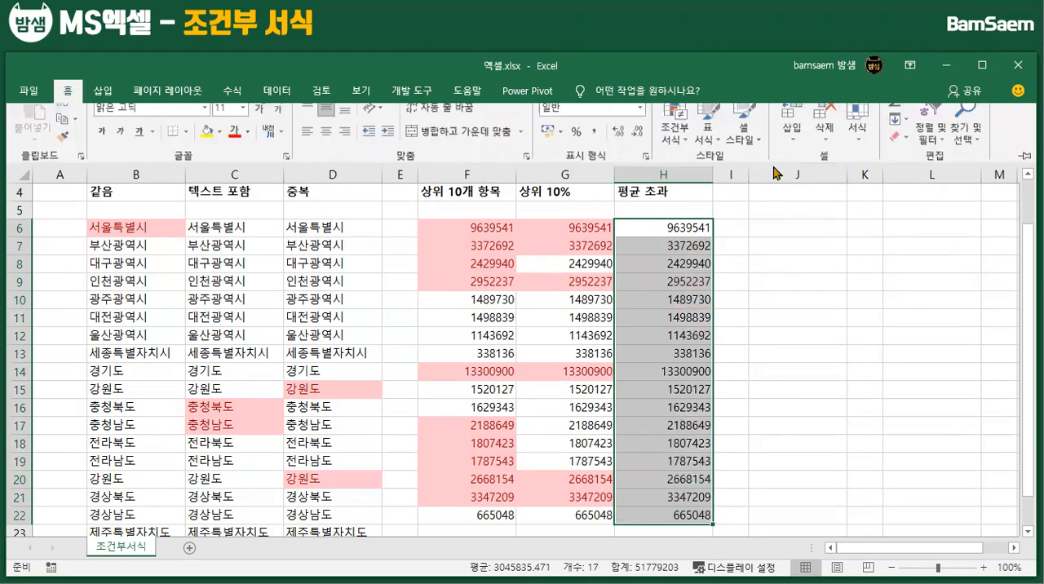
{"action": "left_click", "coordinate": [674, 131]}
{"action": "mouse_move", "coordinate": [763, 215]}
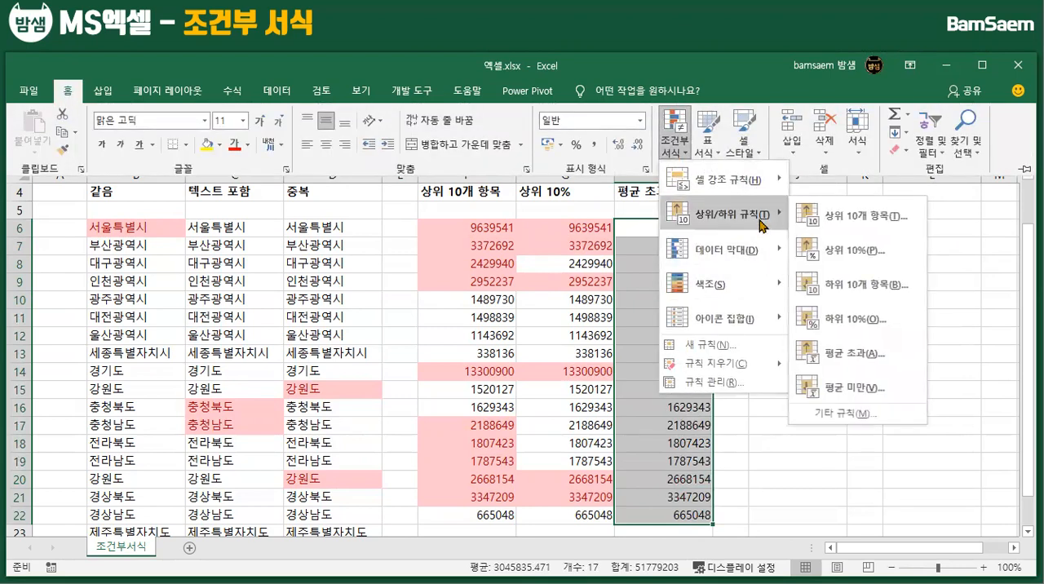
{"action": "left_click", "coordinate": [864, 361]}
{"action": "left_click", "coordinate": [808, 230]}
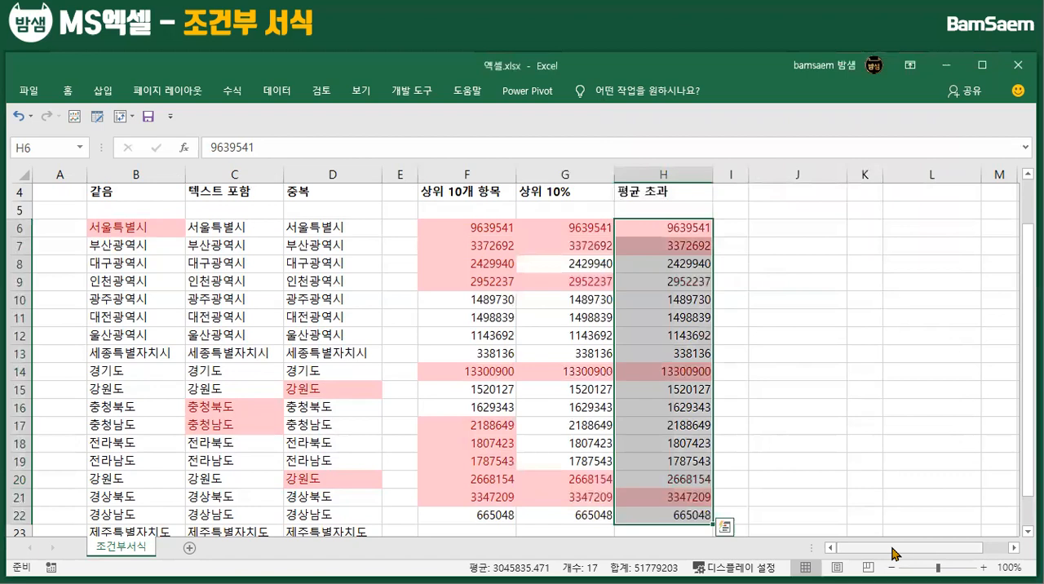
Copy the numbers in F6:F22 and paste them as values only at J6 in the 데이터 막대 column
{"action": "left_click_drag", "start_coordinate": [910, 549], "coordinate": [935, 548]}
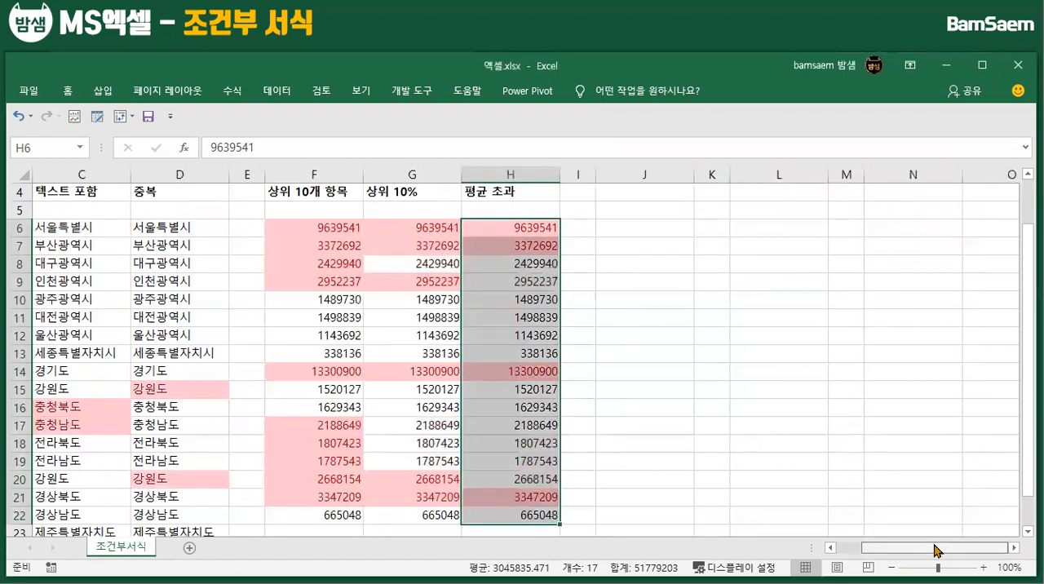
{"action": "scroll", "coordinate": [699, 347], "scroll_direction": "up", "scroll_amount": 1}
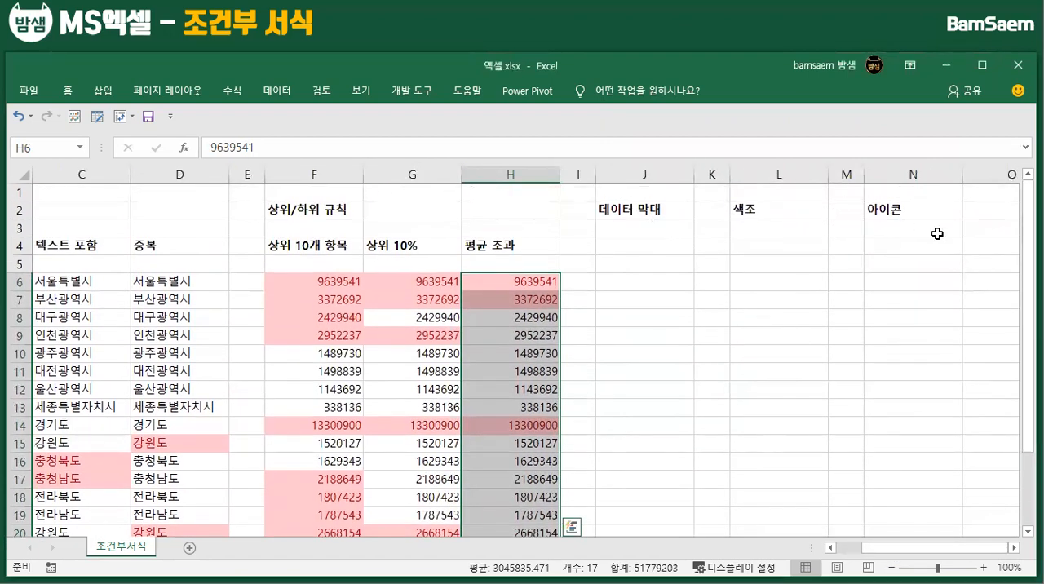
{"action": "left_click", "coordinate": [329, 281]}
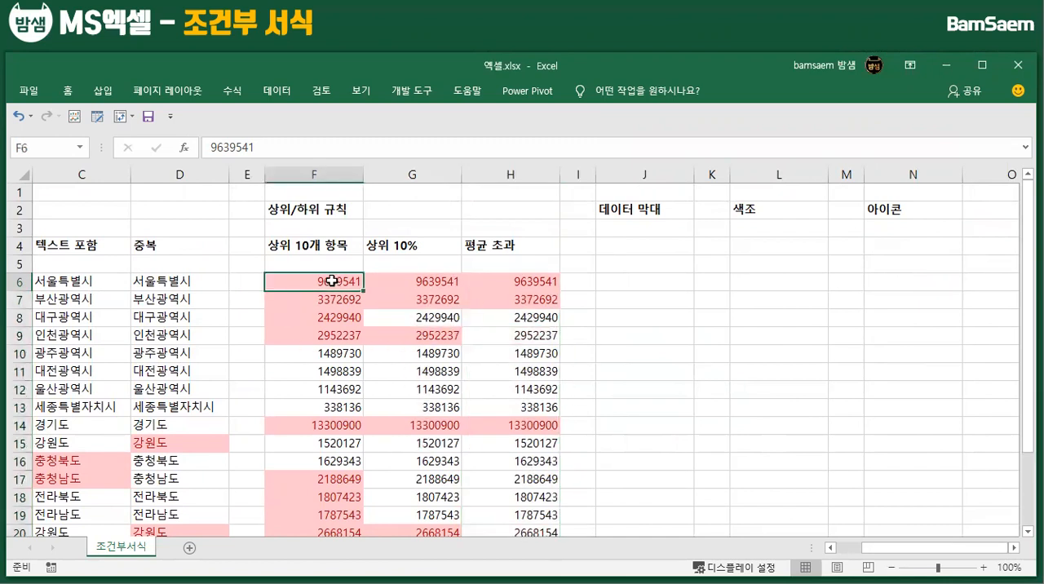
{"action": "key", "text": "ctrl+shift+Down"}
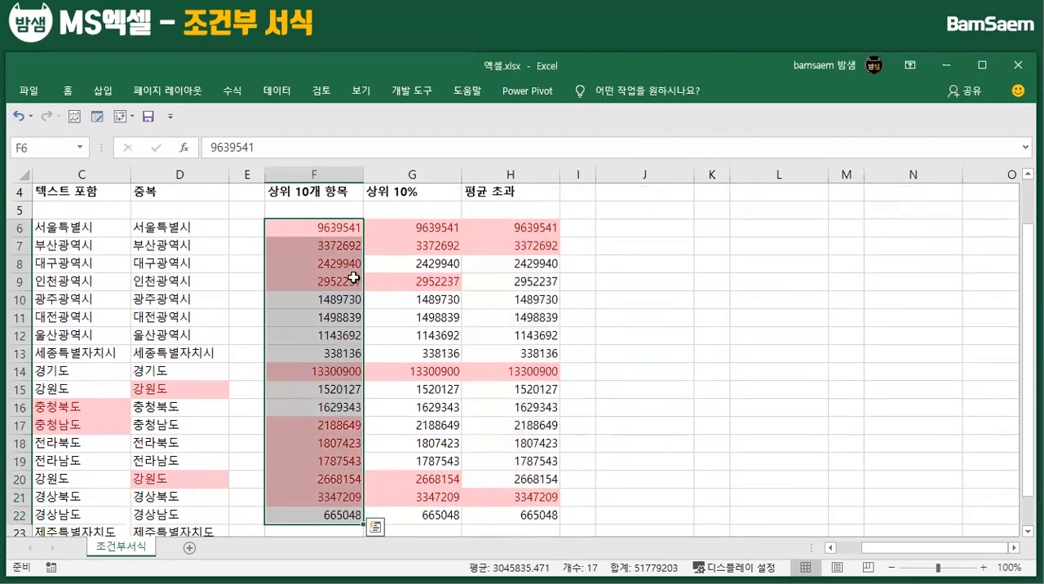
{"action": "key", "text": "ctrl+c"}
{"action": "scroll", "coordinate": [653, 302], "scroll_direction": "up", "scroll_amount": 1}
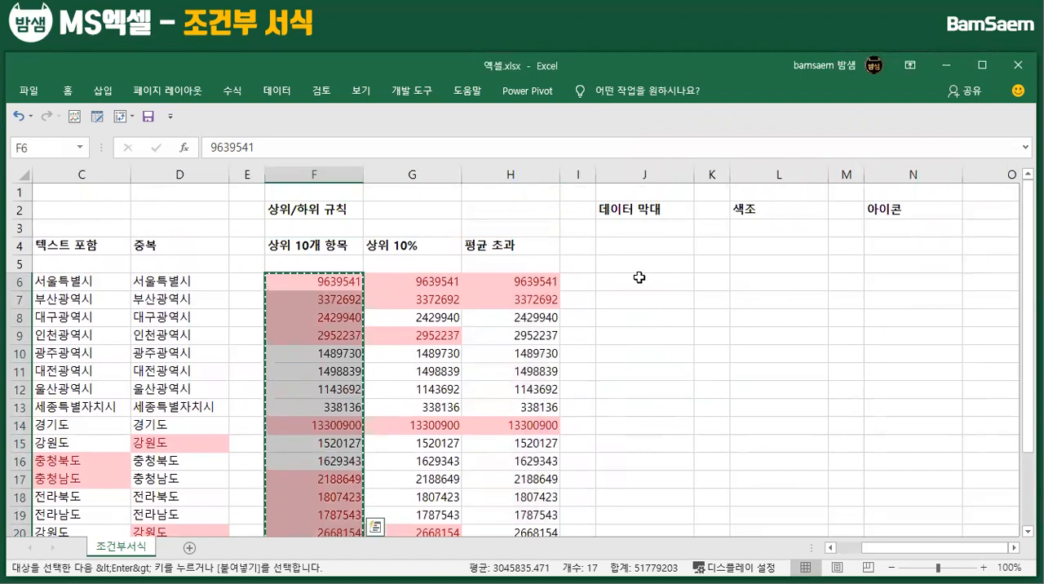
{"action": "left_click", "coordinate": [639, 277]}
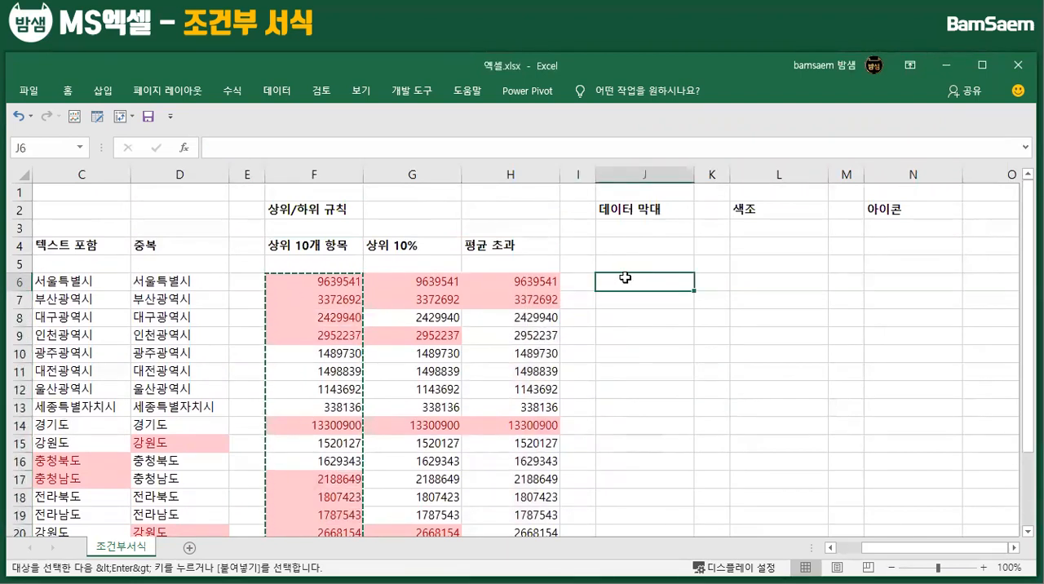
{"action": "right_click", "coordinate": [626, 279]}
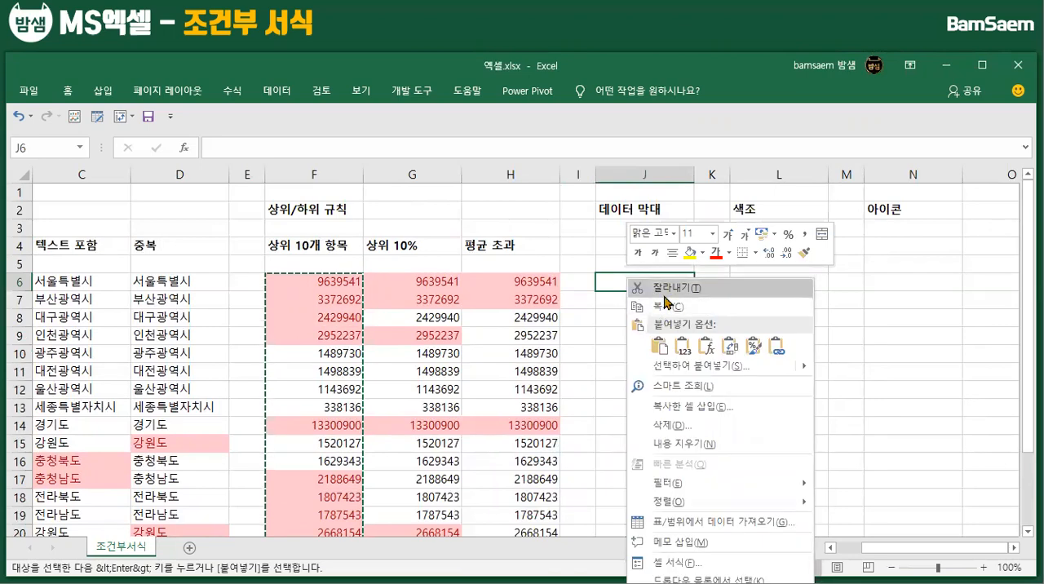
{"action": "left_click", "coordinate": [683, 347]}
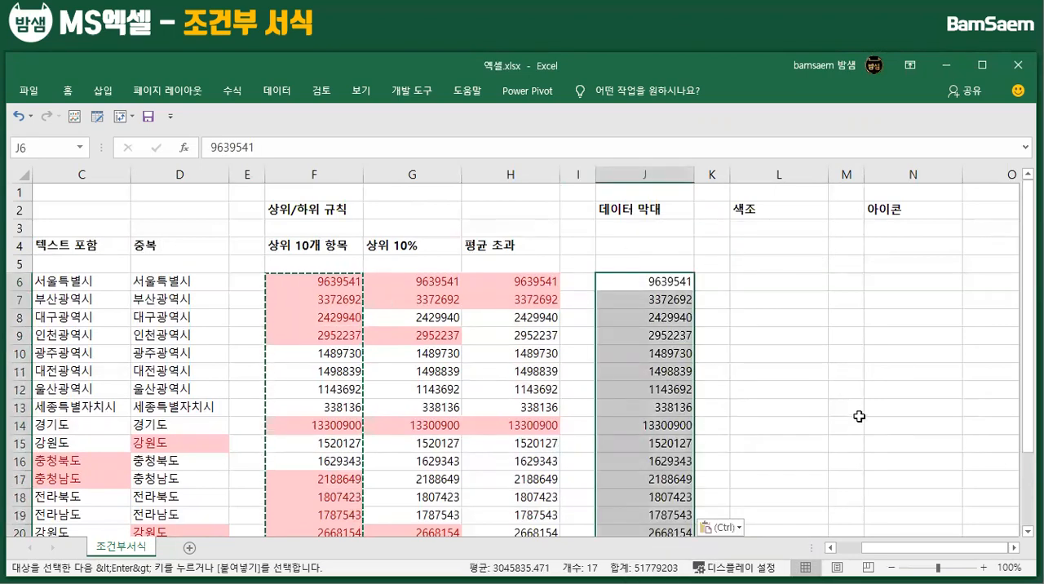
Copy J6:J22 into the 색조 and 아이콘 columns, starting at L6 and N6
{"action": "left_click", "coordinate": [648, 300]}
{"action": "scroll", "coordinate": [441, 323], "scroll_direction": "down", "scroll_amount": 2}
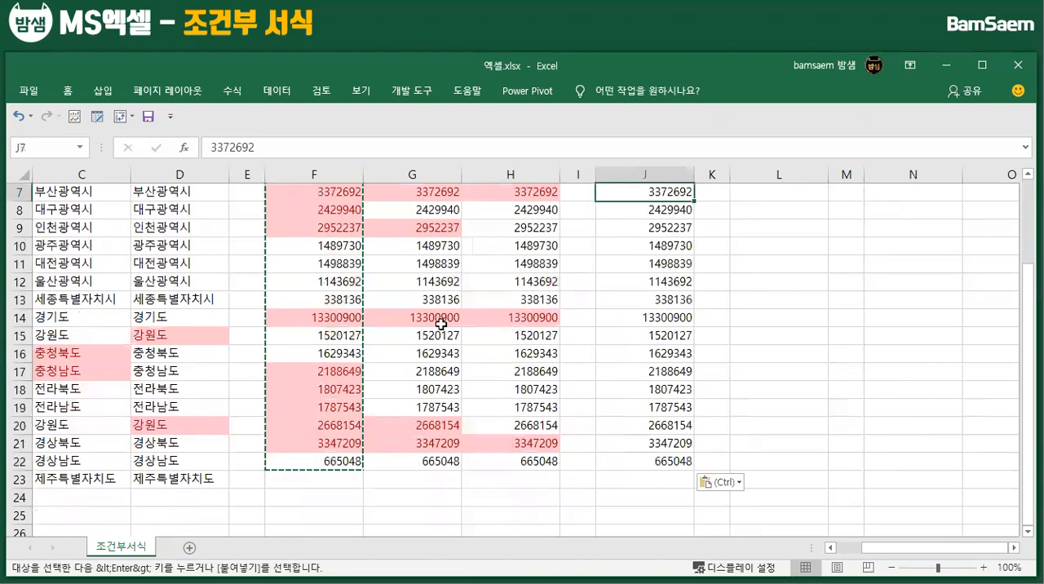
{"action": "scroll", "coordinate": [440, 323], "scroll_direction": "up", "scroll_amount": 1}
{"action": "left_click_drag", "start_coordinate": [659, 228], "coordinate": [669, 518]}
{"action": "key", "text": "ctrl+c"}
{"action": "scroll", "coordinate": [740, 308], "scroll_direction": "up", "scroll_amount": 1}
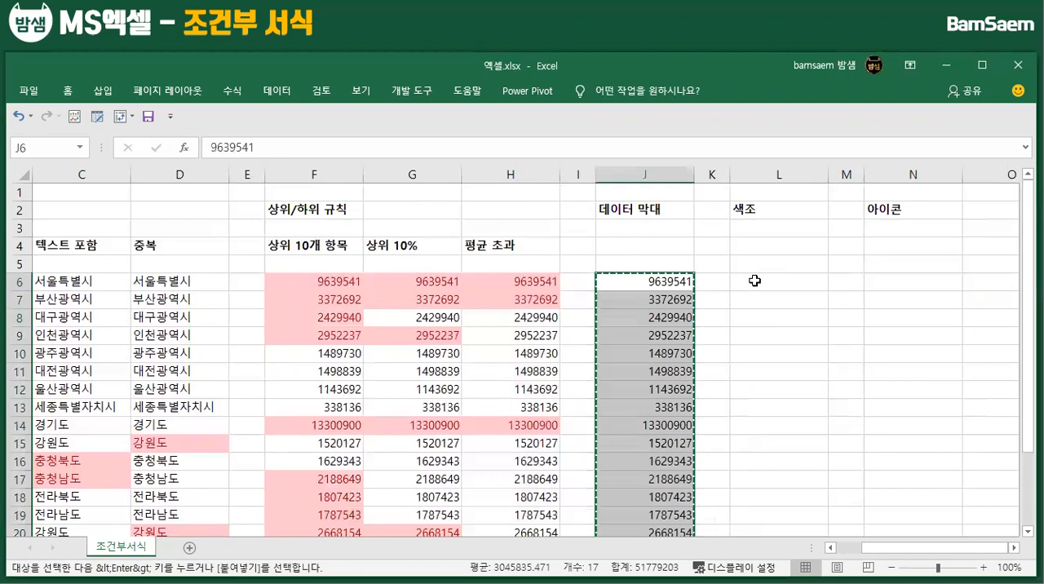
{"action": "left_click", "coordinate": [755, 280]}
{"action": "key", "text": "ctrl+v"}
{"action": "left_click", "coordinate": [896, 281]}
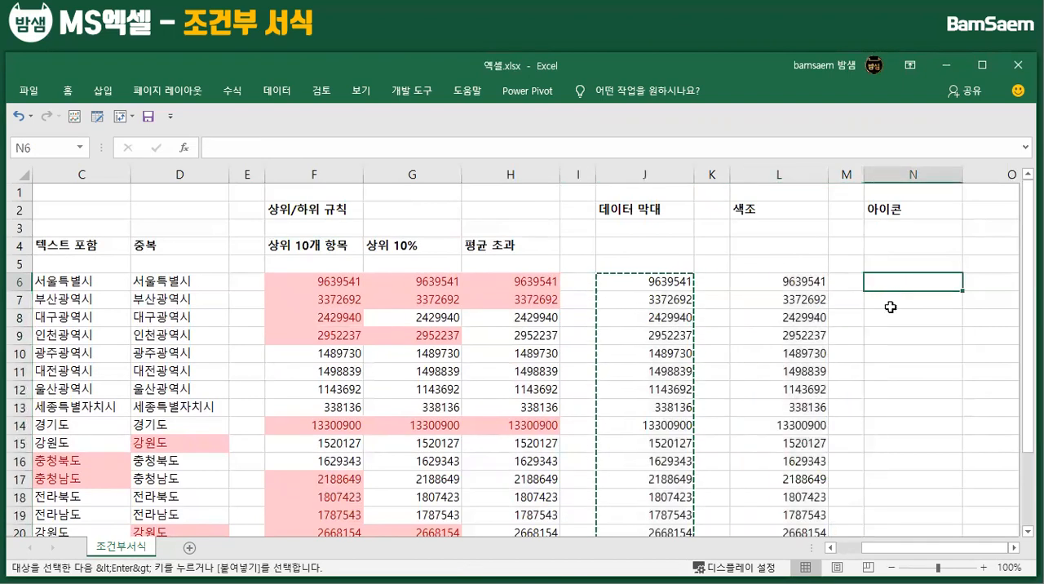
{"action": "key", "text": "ctrl+v"}
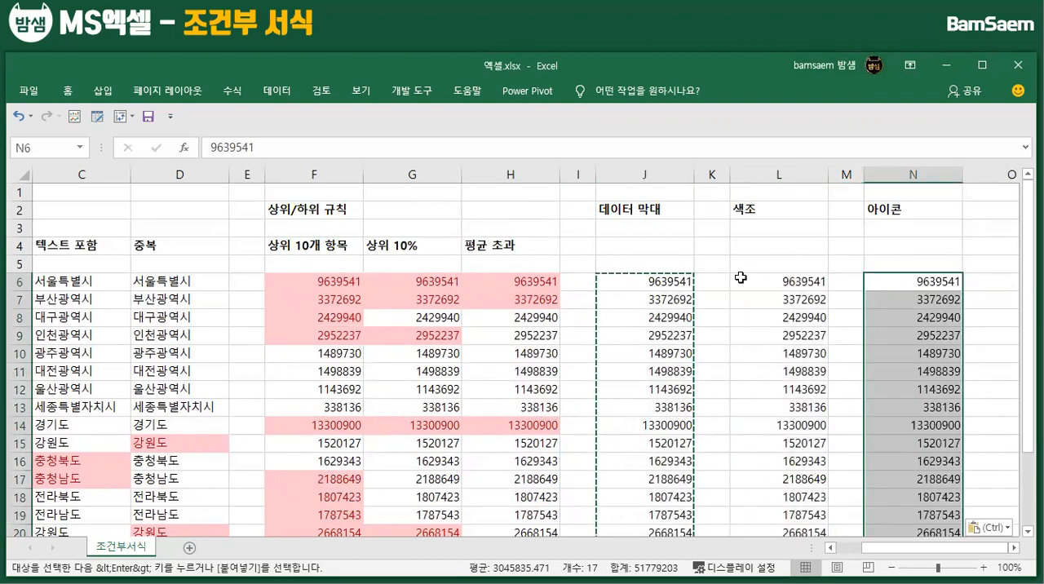
Select J6:J22 and examine the custom data bar rule settings (기타 규칙) without applying them
{"action": "left_click_drag", "start_coordinate": [645, 281], "coordinate": [657, 488]}
{"action": "scroll", "coordinate": [645, 490], "scroll_direction": "down", "scroll_amount": 1}
{"action": "scroll", "coordinate": [647, 285], "scroll_direction": "up", "scroll_amount": 2}
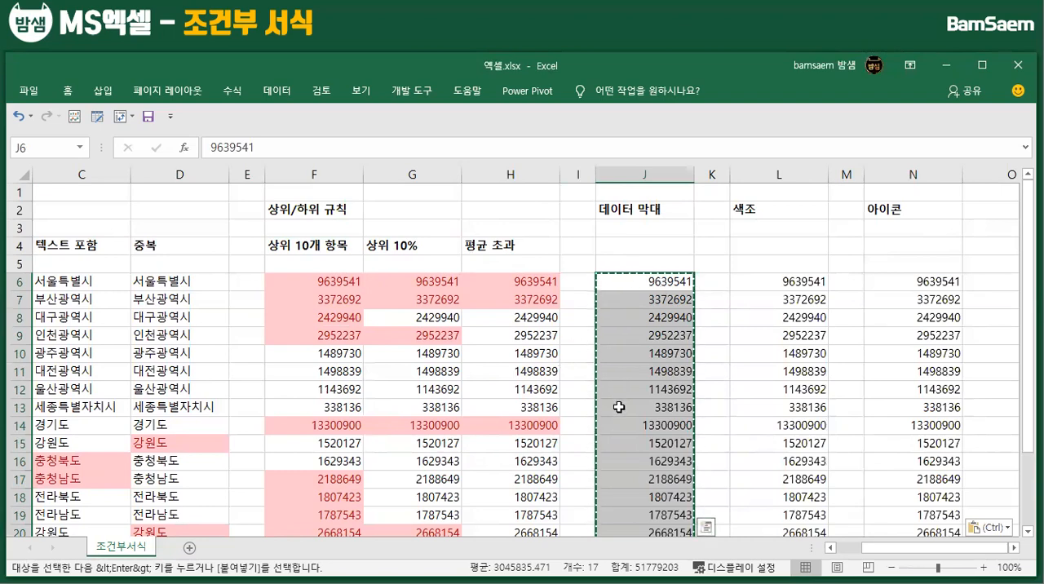
{"action": "left_click", "coordinate": [77, 96]}
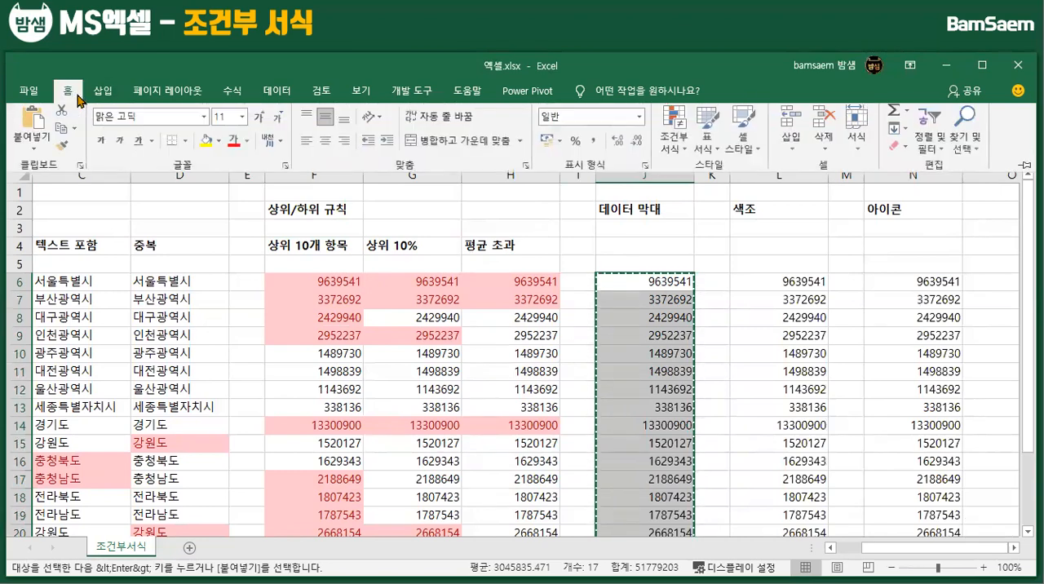
{"action": "left_click", "coordinate": [676, 130]}
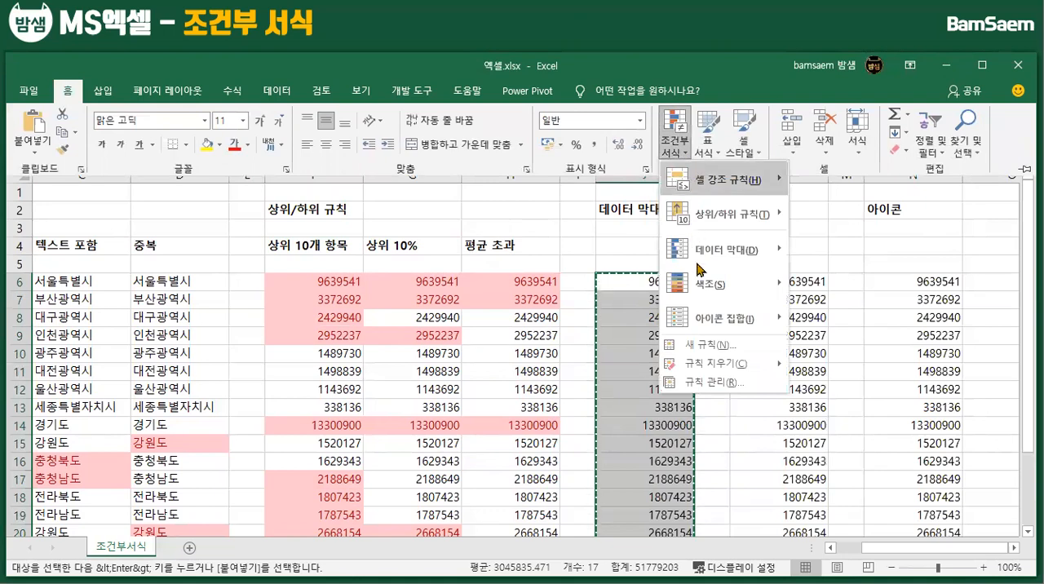
{"action": "mouse_move", "coordinate": [709, 250]}
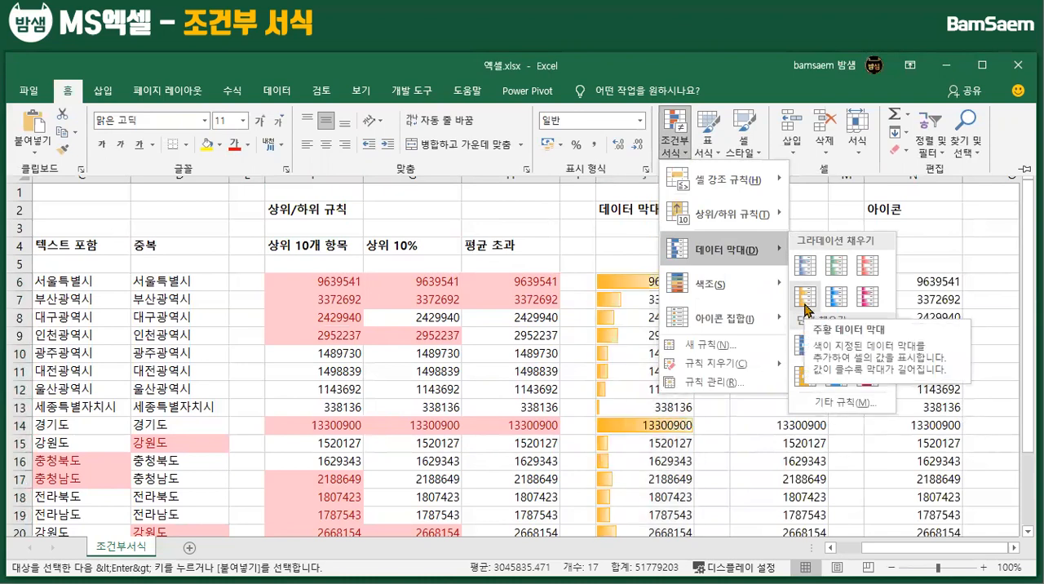
{"action": "left_click", "coordinate": [819, 407]}
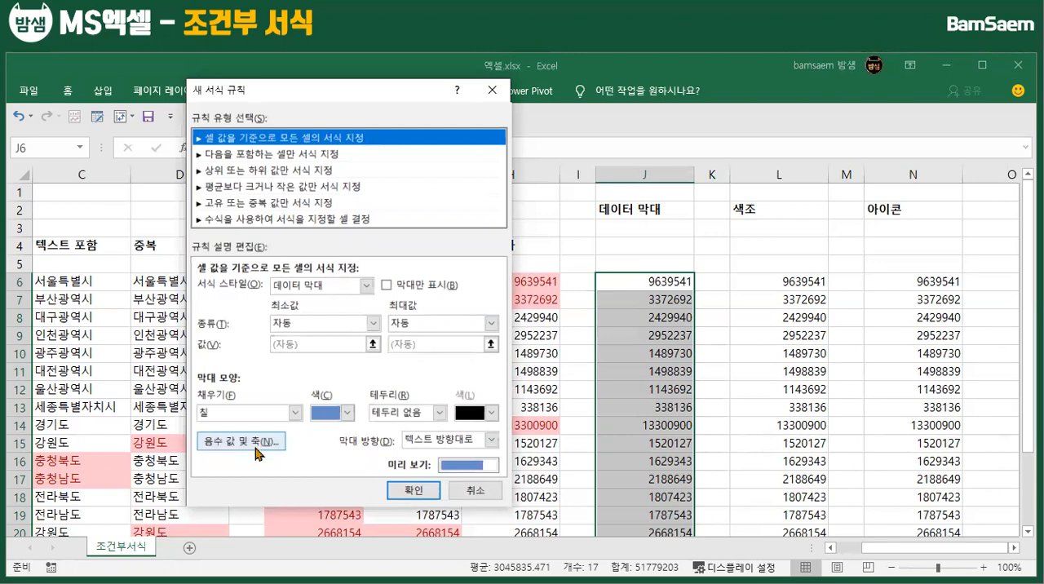
{"action": "left_click", "coordinate": [481, 494]}
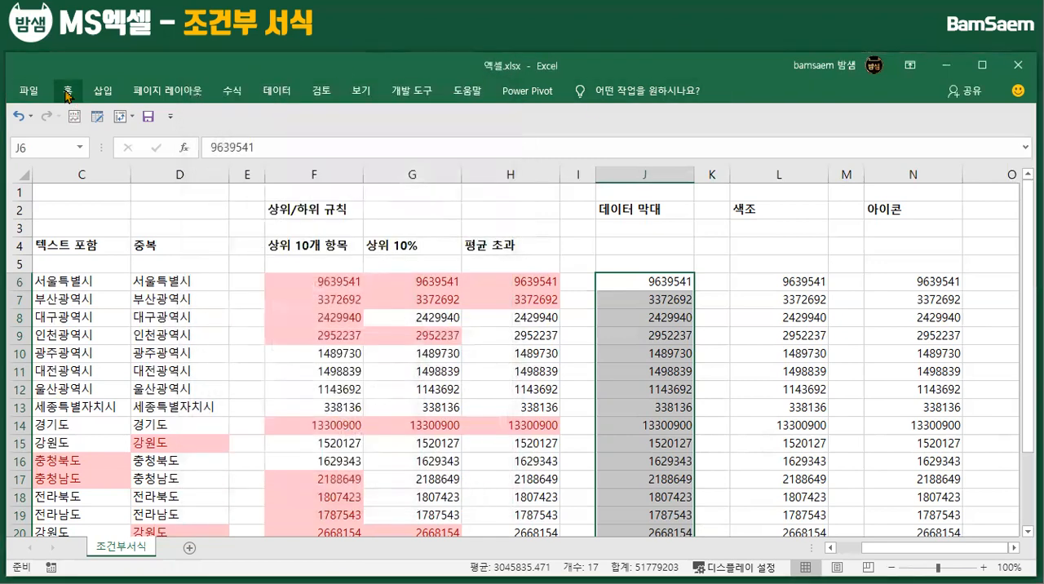
Apply solid-fill orange data bars (데이터 막대) to J6:J22
{"action": "left_click", "coordinate": [676, 135]}
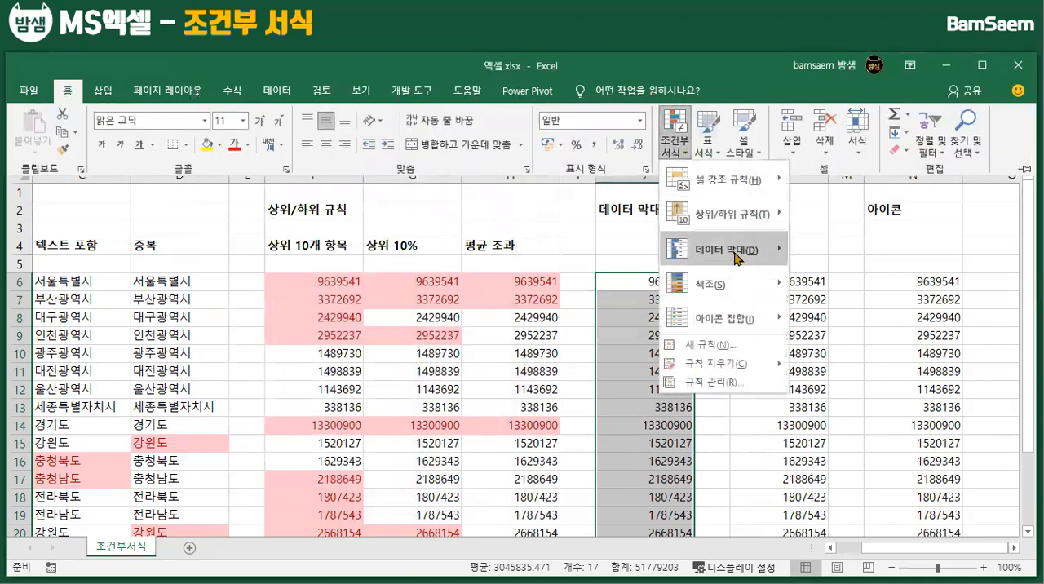
{"action": "left_click", "coordinate": [805, 376]}
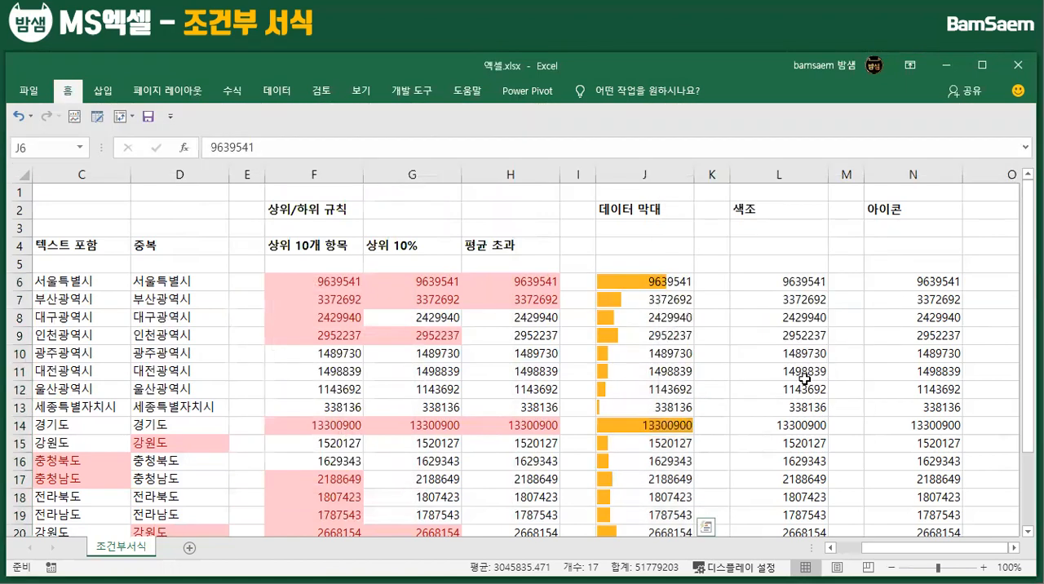
{"action": "left_click", "coordinate": [640, 336]}
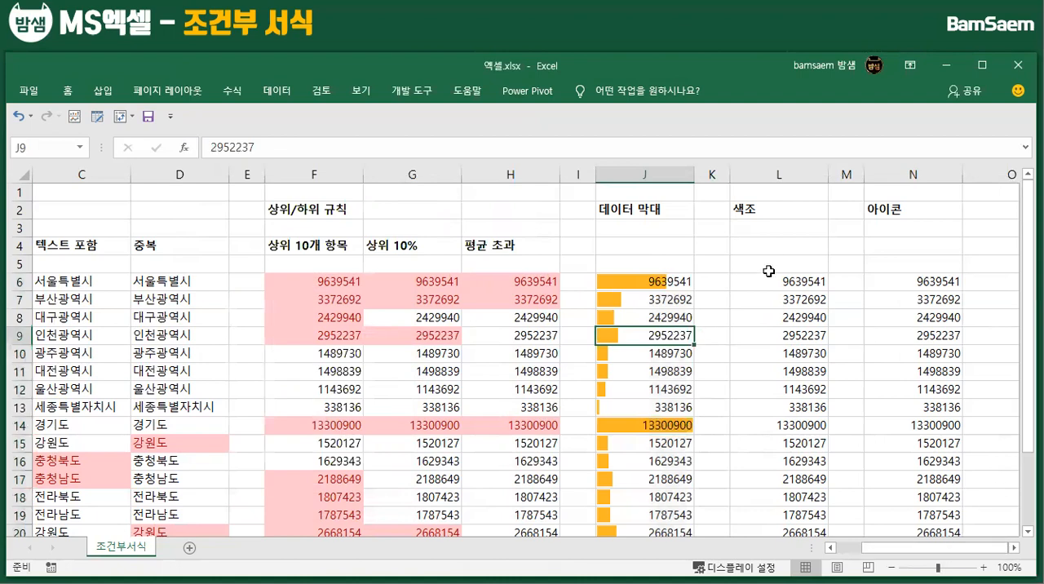
Apply the green-to-white color scale (색조) to the numbers in L6:L22
{"action": "left_click_drag", "start_coordinate": [759, 279], "coordinate": [790, 516]}
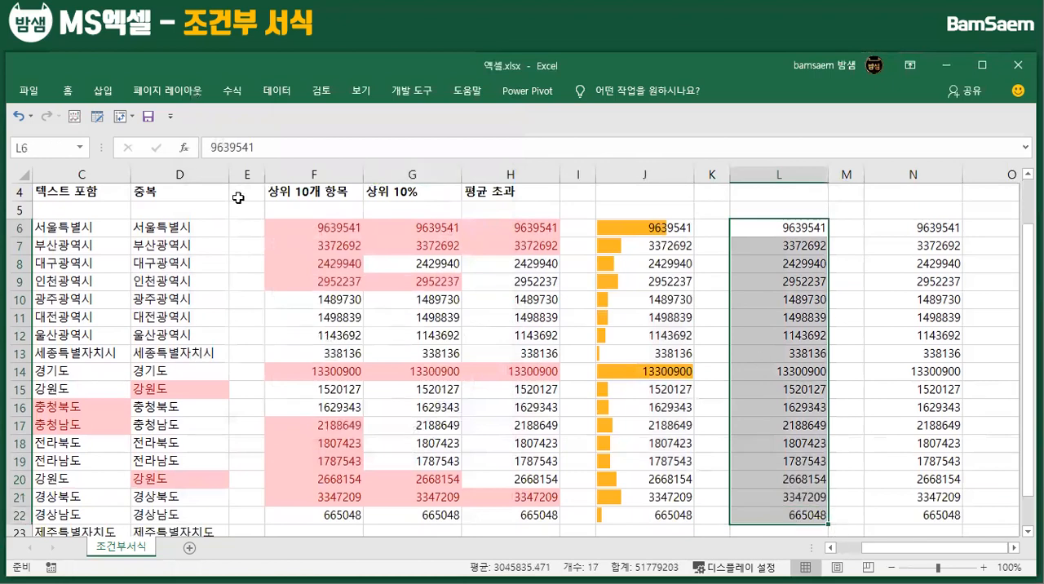
{"action": "left_click", "coordinate": [67, 91]}
{"action": "left_click", "coordinate": [676, 130]}
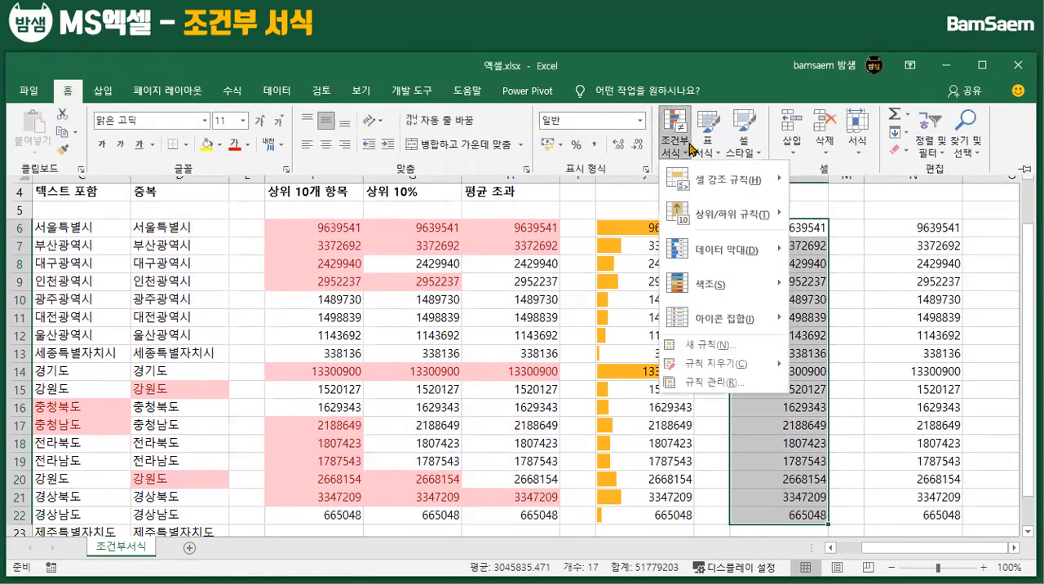
{"action": "mouse_move", "coordinate": [718, 283]}
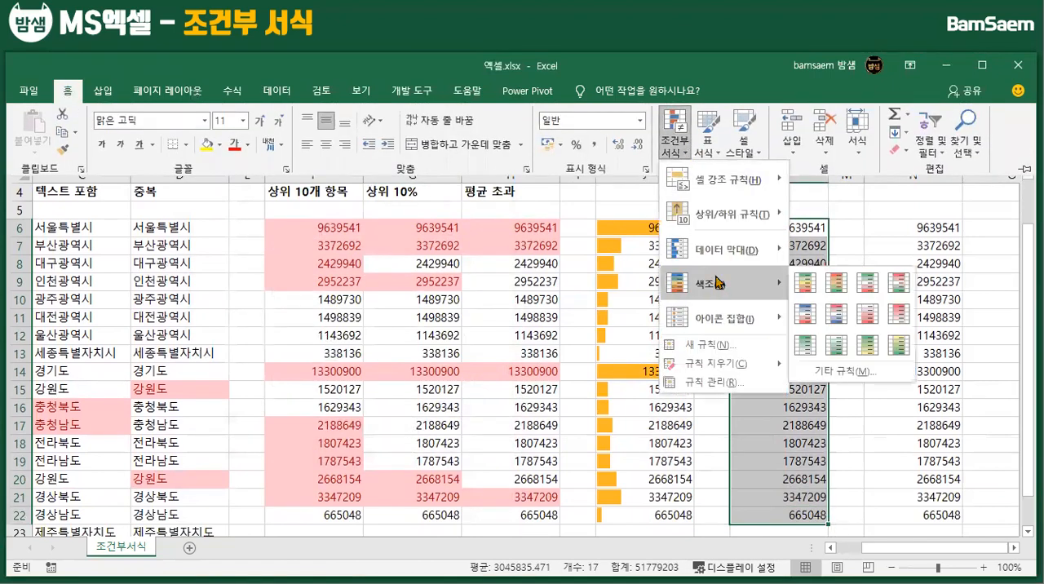
{"action": "left_click", "coordinate": [805, 347]}
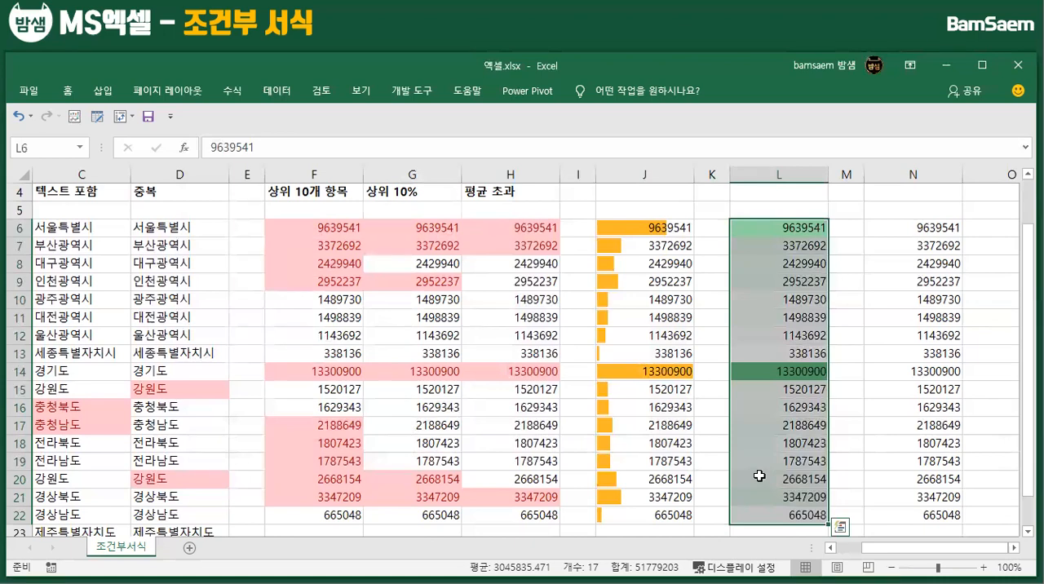
Apply a custom three-color scale (3가지 색조) to L6:L22: red minimum, yellow 50th percentile midpoint and green maximum
{"action": "left_click", "coordinate": [841, 535]}
{"action": "left_click", "coordinate": [877, 408]}
{"action": "left_click_drag", "start_coordinate": [791, 231], "coordinate": [775, 518]}
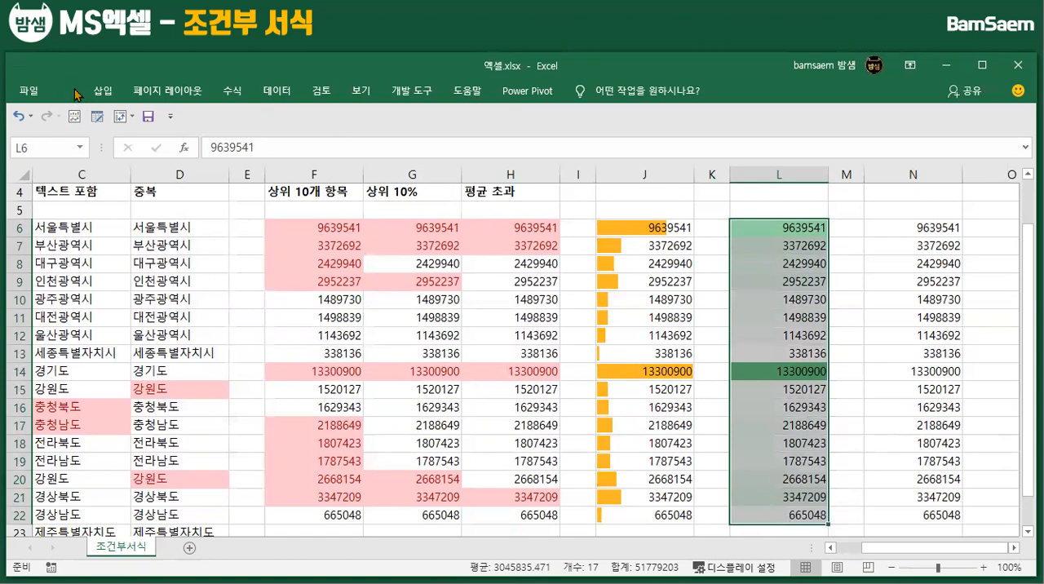
{"action": "left_click", "coordinate": [73, 93]}
{"action": "left_click", "coordinate": [675, 131]}
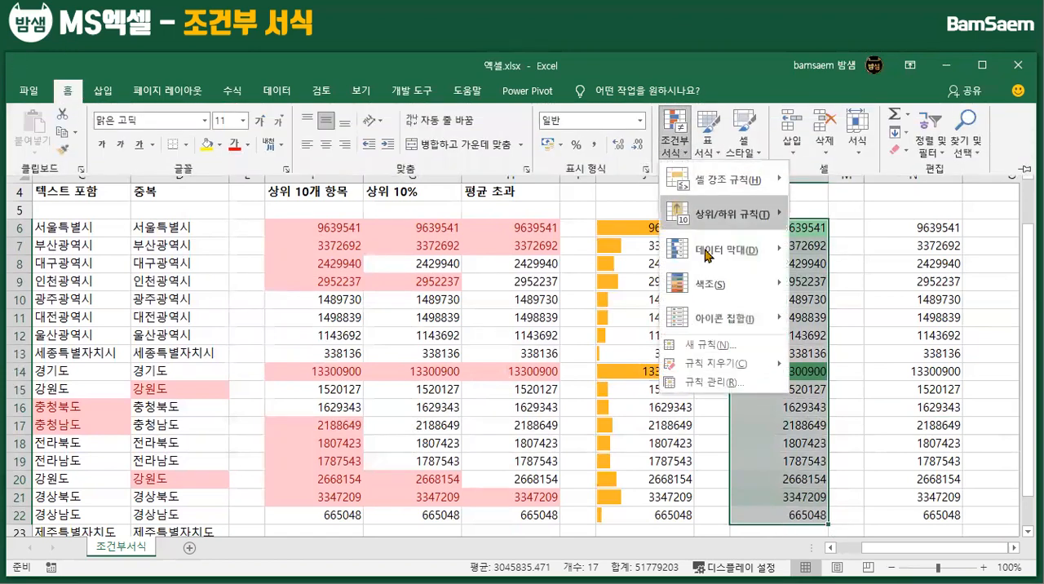
{"action": "mouse_move", "coordinate": [710, 284]}
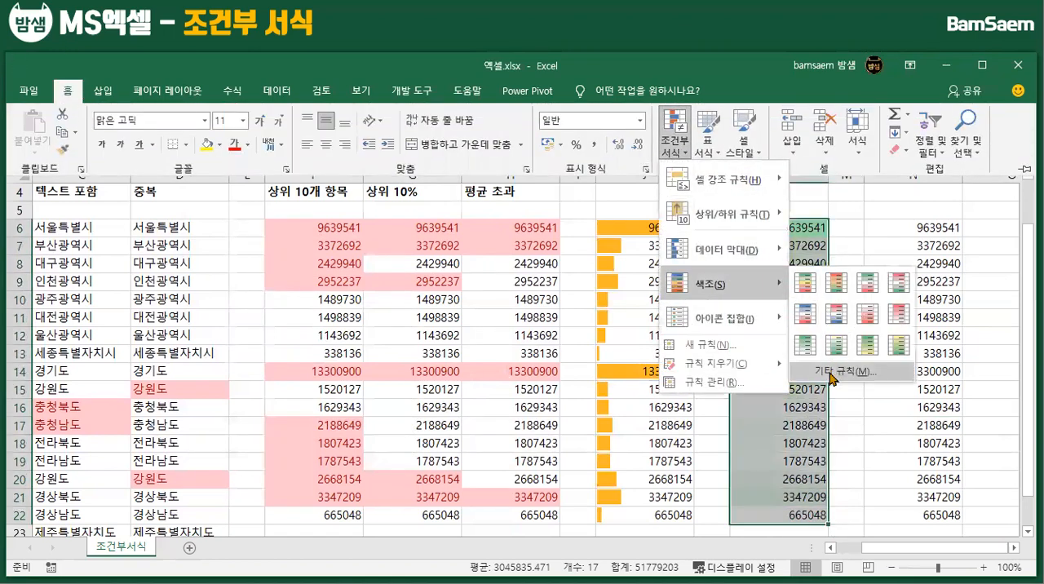
{"action": "left_click", "coordinate": [833, 372]}
{"action": "left_click_drag", "start_coordinate": [332, 137], "coordinate": [411, 129]}
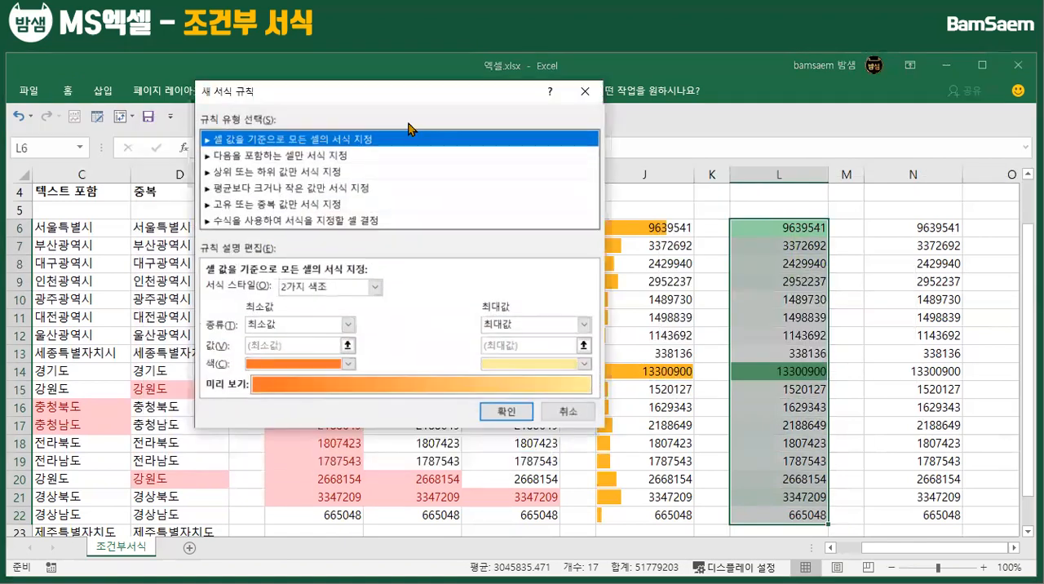
{"action": "left_click", "coordinate": [374, 287]}
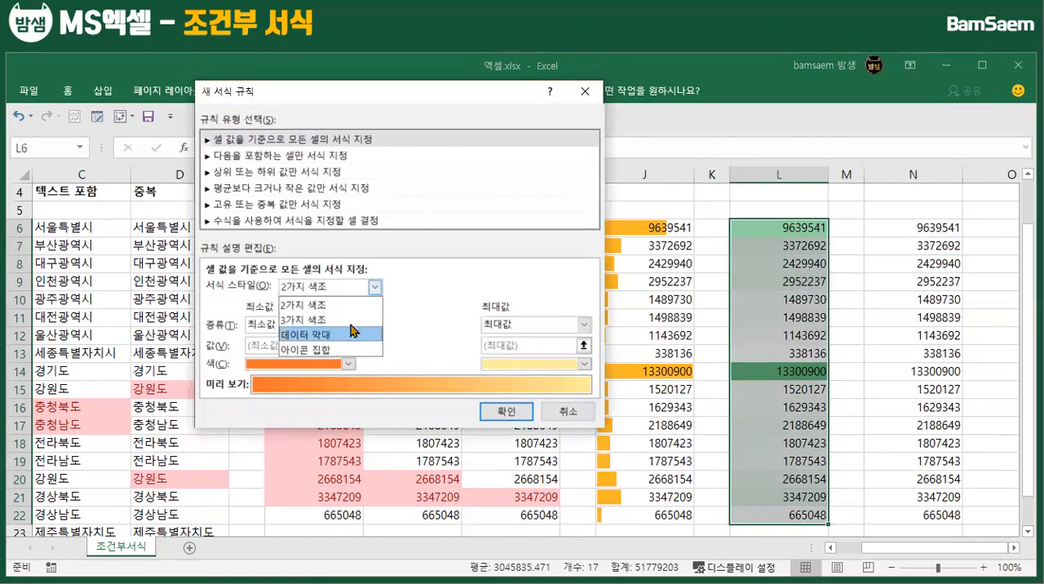
{"action": "left_click", "coordinate": [347, 314]}
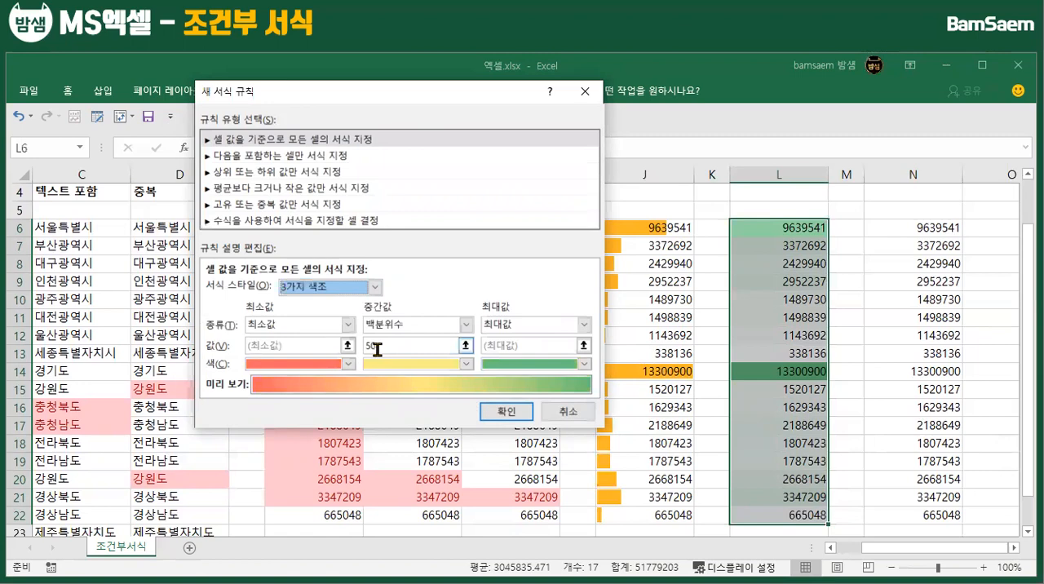
{"action": "left_click", "coordinate": [506, 412]}
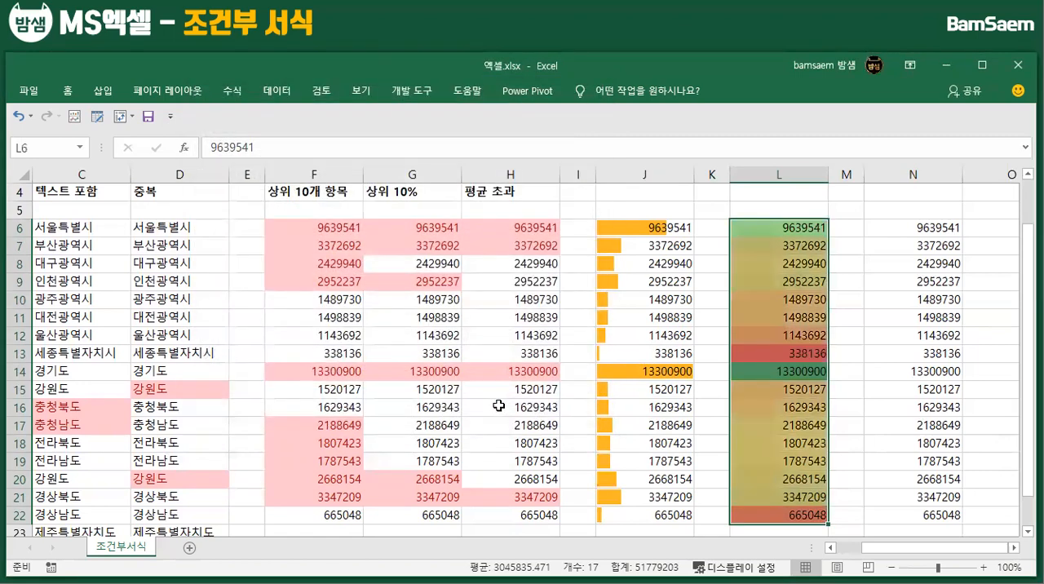
{"action": "left_click", "coordinate": [753, 301]}
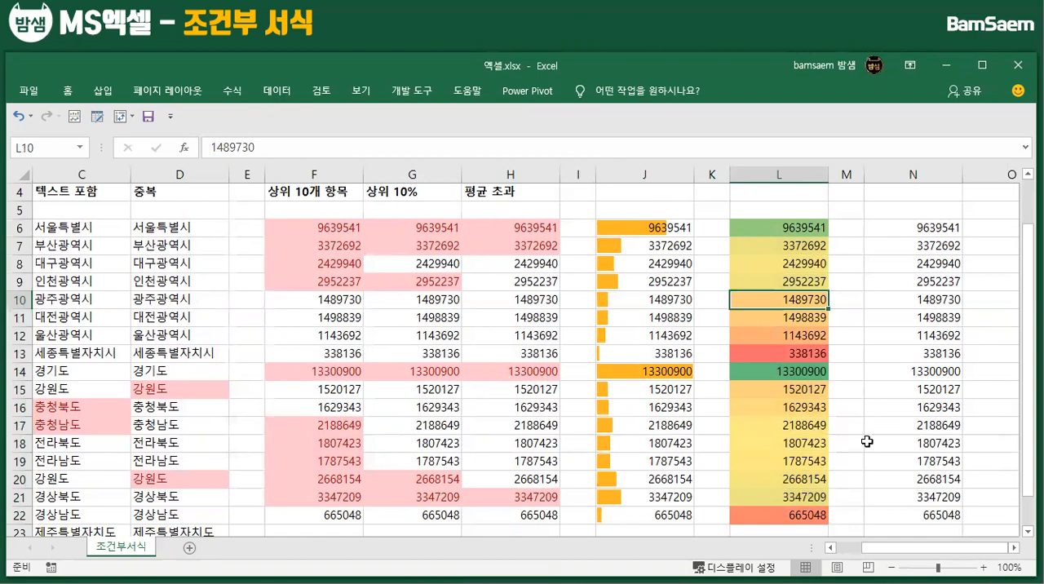
Apply the three-triangle directional icon set (아이콘 집합) to the numbers in N6:N22
{"action": "scroll", "coordinate": [868, 441], "scroll_direction": "up", "scroll_amount": 1}
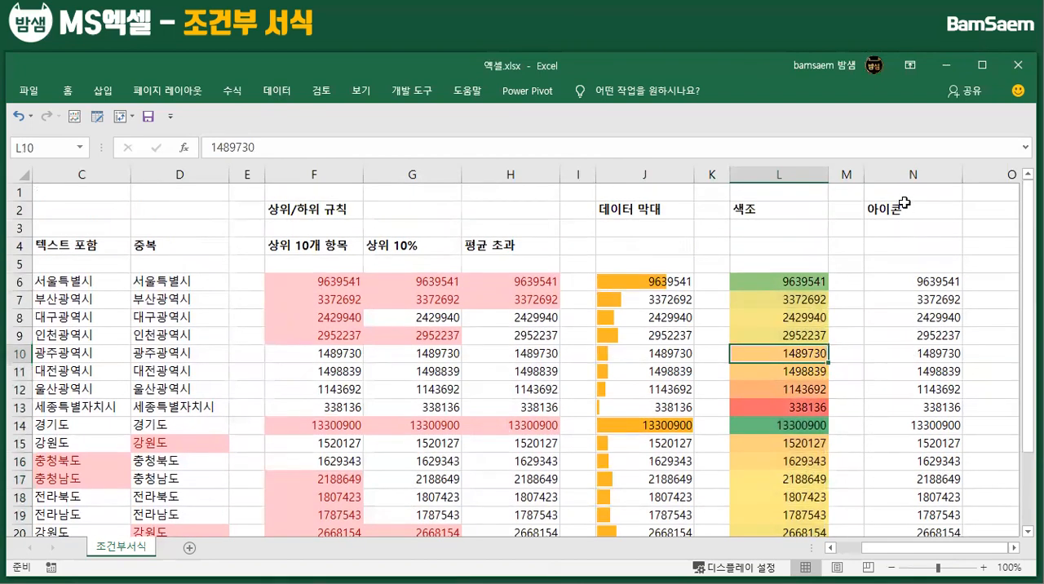
{"action": "scroll", "coordinate": [930, 486], "scroll_direction": "down", "scroll_amount": 1}
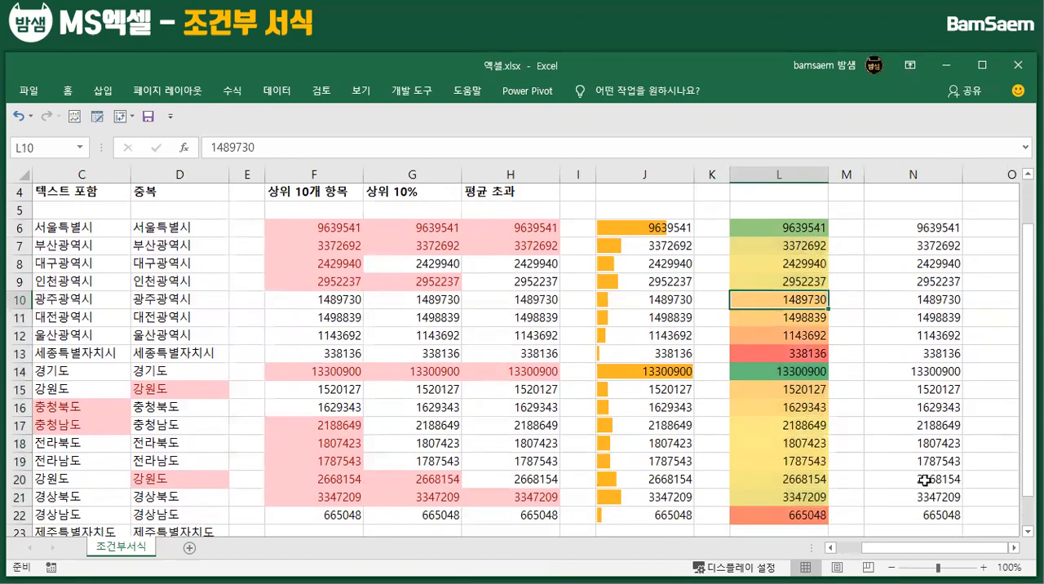
{"action": "left_click_drag", "start_coordinate": [925, 226], "coordinate": [927, 472]}
{"action": "scroll", "coordinate": [527, 442], "scroll_direction": "up", "scroll_amount": 2}
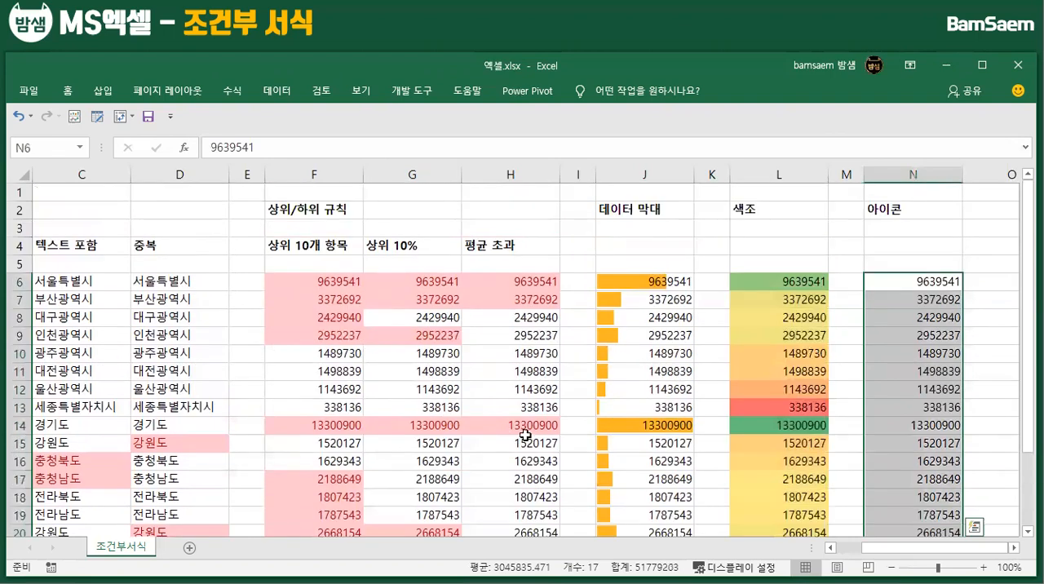
{"action": "left_click", "coordinate": [72, 93]}
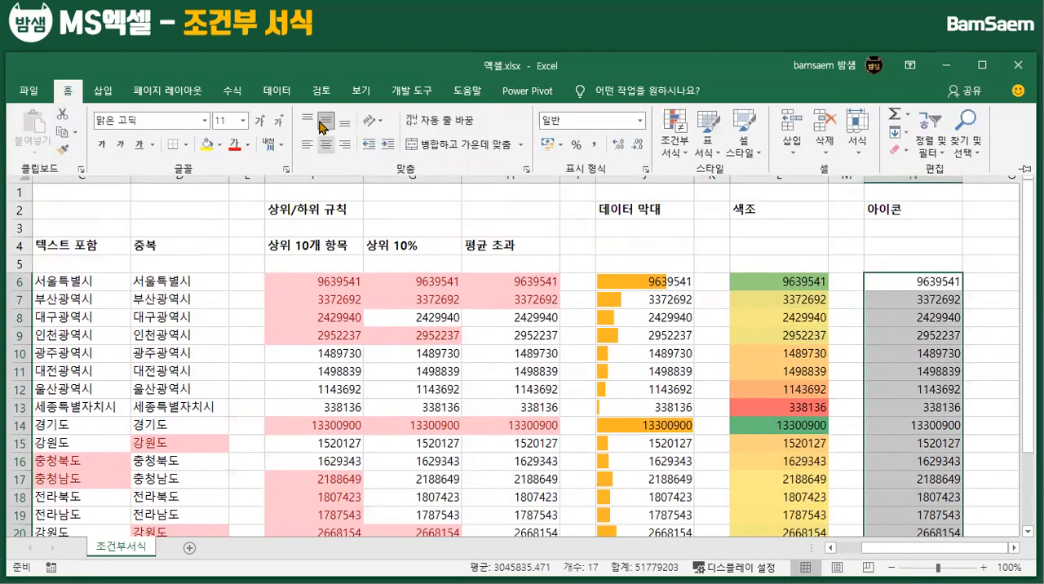
{"action": "left_click", "coordinate": [676, 140]}
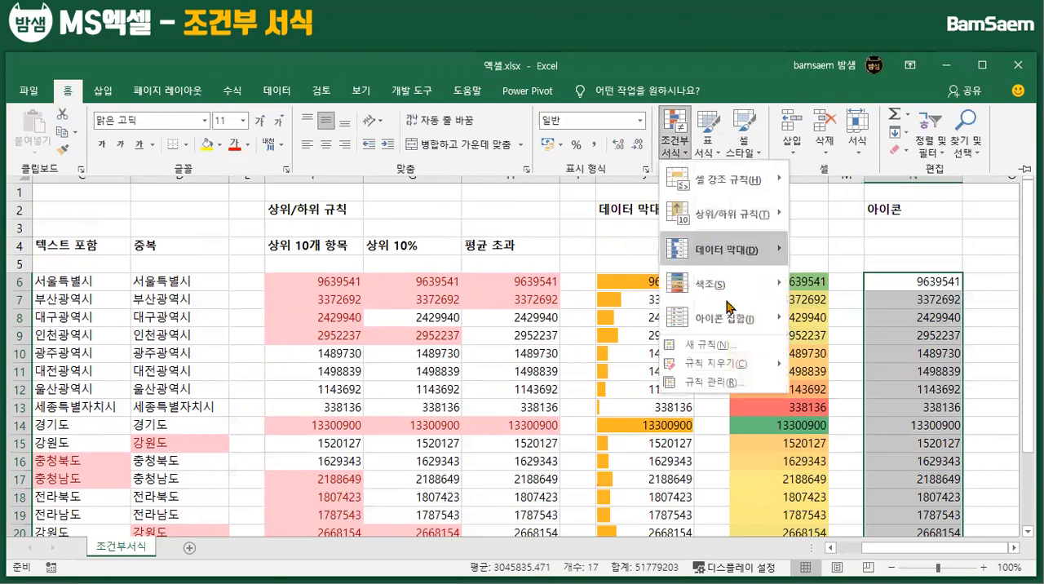
{"action": "mouse_move", "coordinate": [732, 323]}
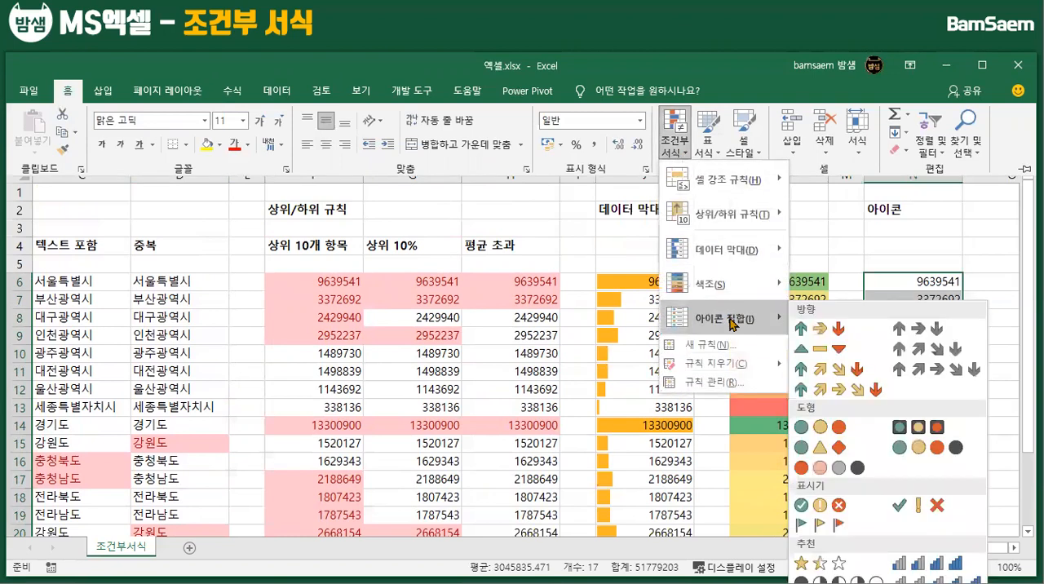
{"action": "left_click", "coordinate": [814, 349]}
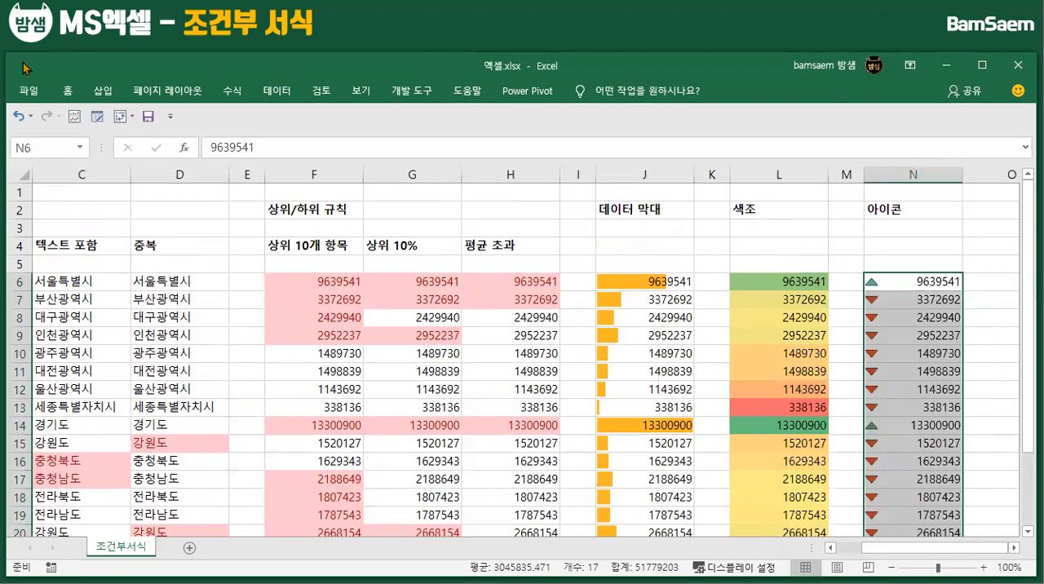
Examine the custom icon set rule settings (기타 규칙) for N6:N22 without applying them
{"action": "left_click", "coordinate": [68, 90]}
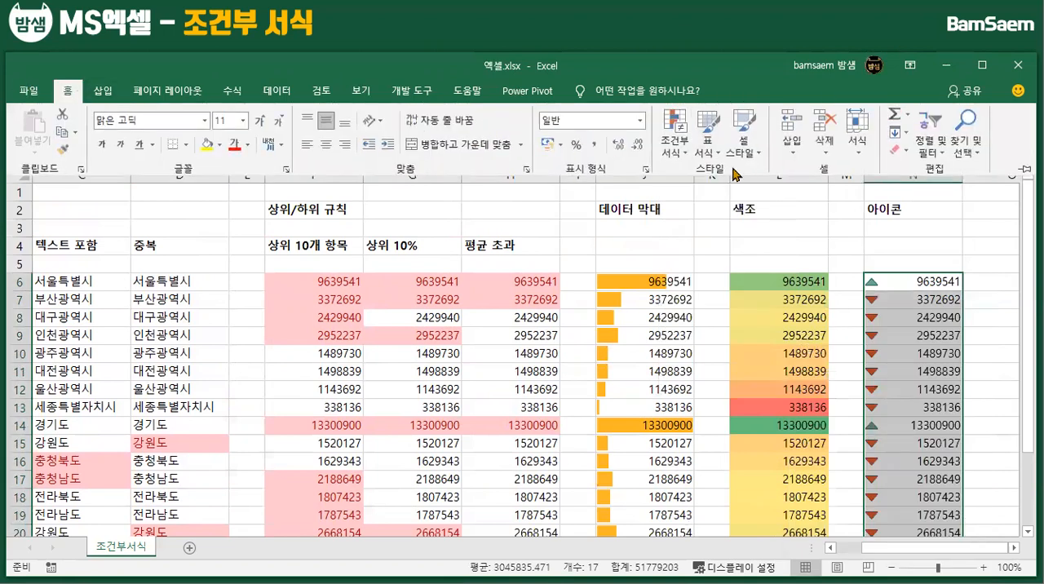
{"action": "left_click", "coordinate": [675, 140]}
{"action": "mouse_move", "coordinate": [726, 330]}
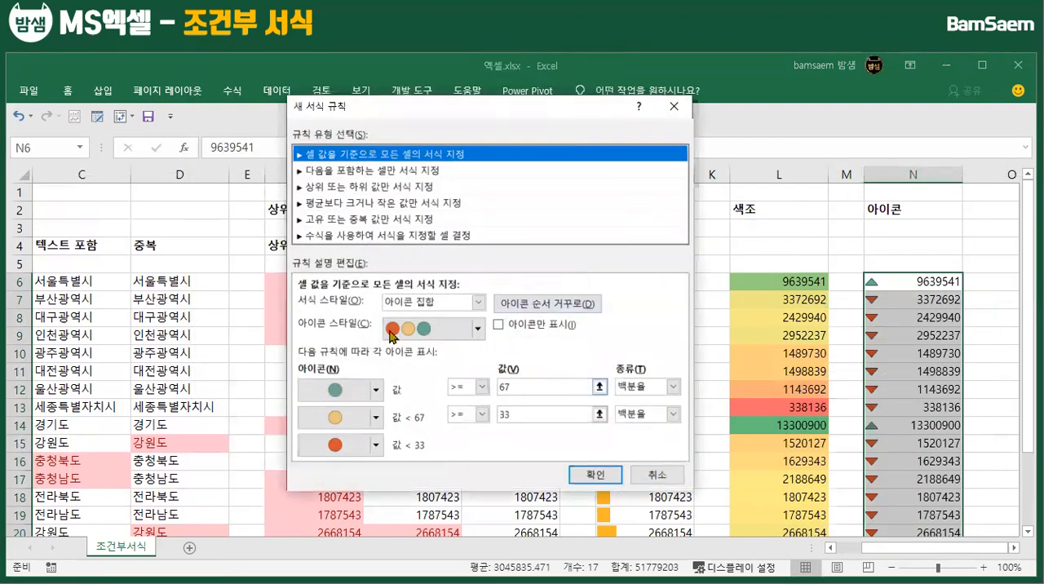
{"action": "left_click", "coordinate": [674, 106]}
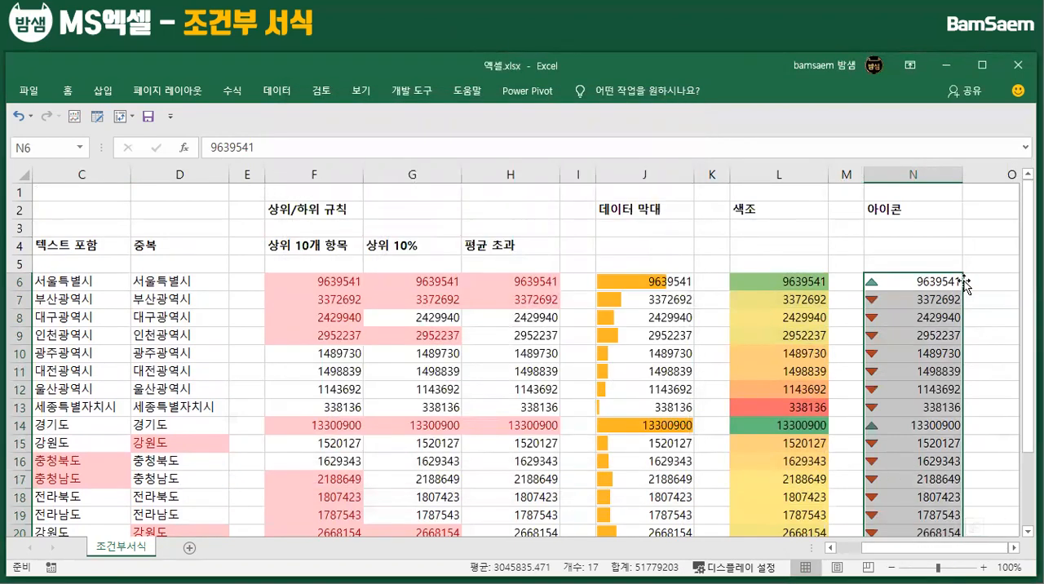
Narrow column N slightly to bring its icons and numbers closer together
{"action": "left_click", "coordinate": [907, 283]}
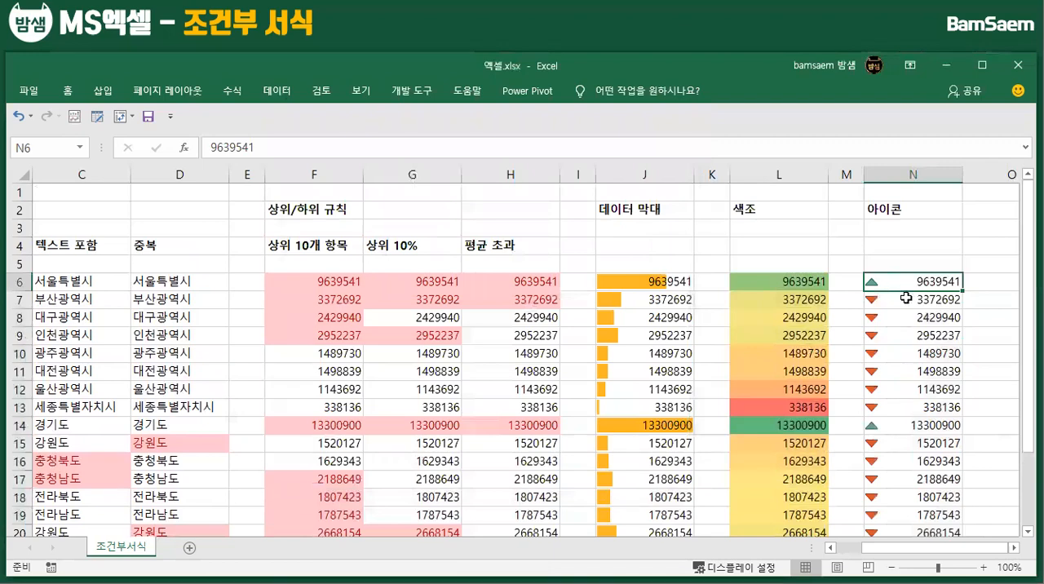
{"action": "left_click", "coordinate": [907, 296]}
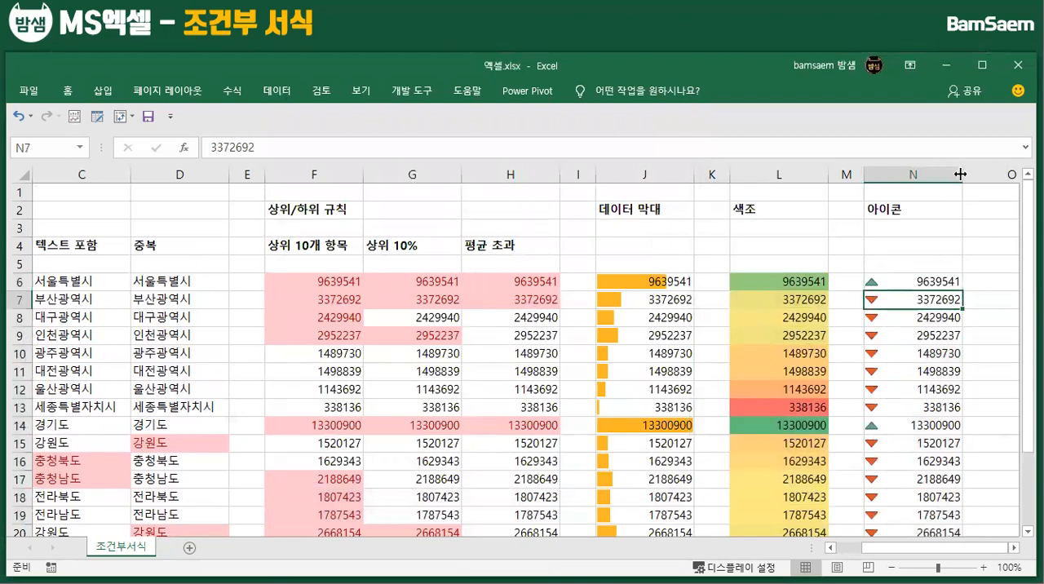
{"action": "left_click_drag", "start_coordinate": [953, 173], "coordinate": [943, 174]}
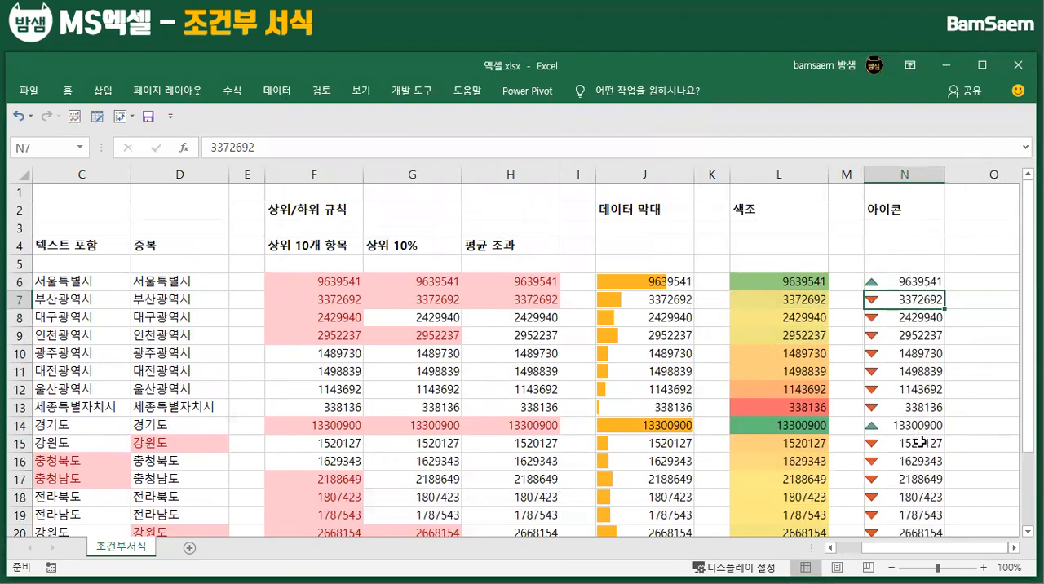
{"action": "left_click", "coordinate": [905, 282]}
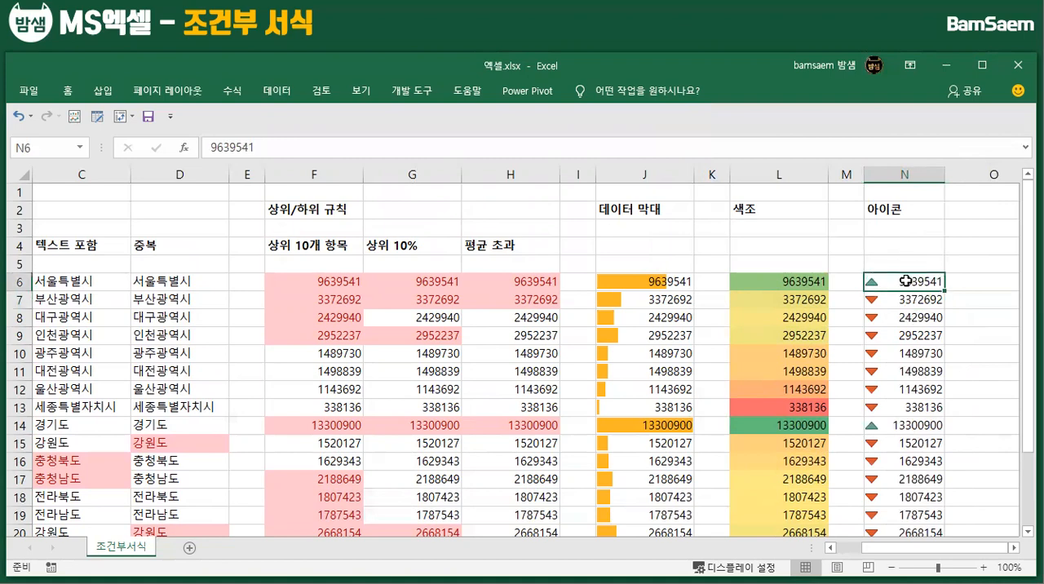
Enter the heading 아이콘과 숫자 별도 in cell P2
{"action": "scroll", "coordinate": [905, 282], "scroll_direction": "right", "scroll_amount": 5}
{"action": "left_click", "coordinate": [579, 209]}
{"action": "type", "text": "아이콘과 숫"}
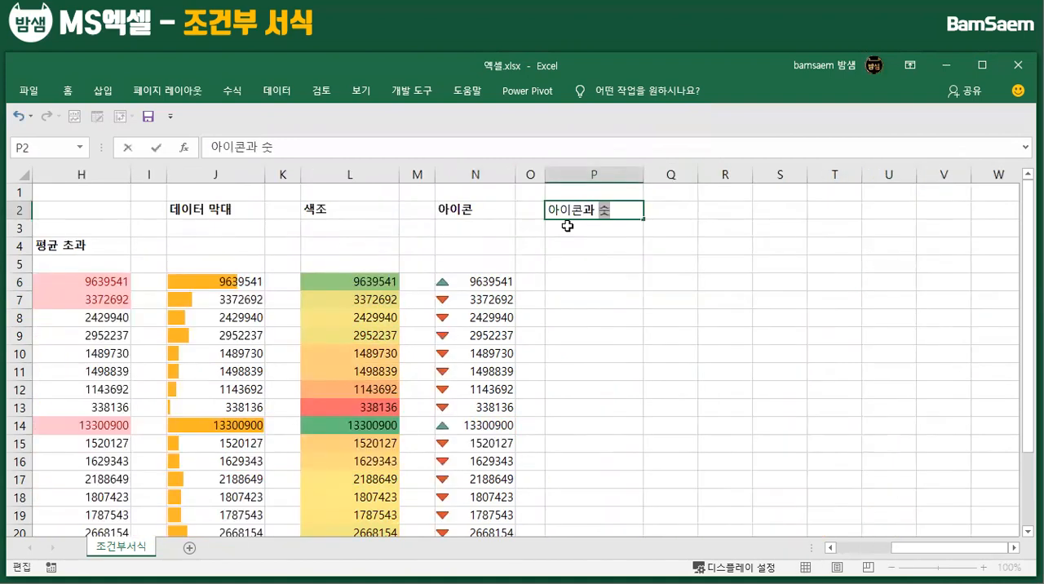
{"action": "type", "text": "자 ㅂ"}
{"action": "type", "text": "도"}
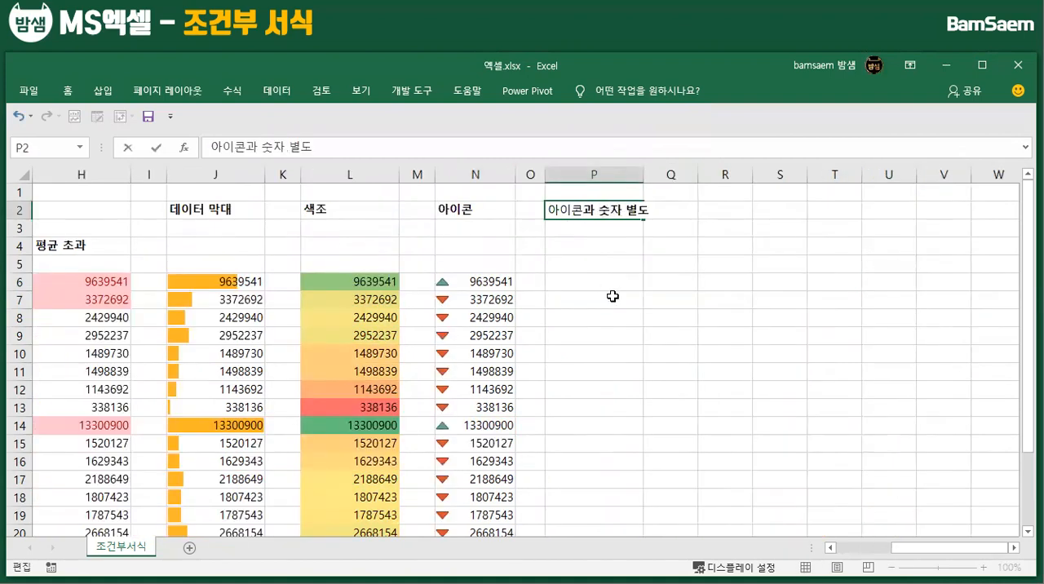
{"action": "left_click", "coordinate": [611, 296]}
Copy the numbers in N6:N22 and paste them as values only at P6
{"action": "left_click", "coordinate": [581, 285]}
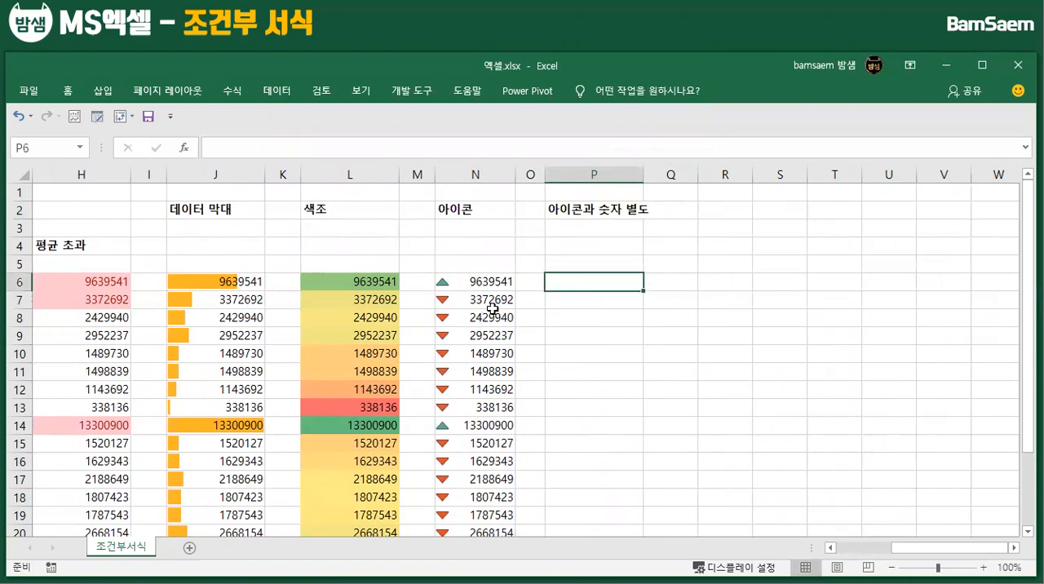
{"action": "scroll", "coordinate": [493, 309], "scroll_direction": "down", "scroll_amount": 2}
{"action": "scroll", "coordinate": [478, 294], "scroll_direction": "up", "scroll_amount": 1}
{"action": "left_click_drag", "start_coordinate": [478, 227], "coordinate": [473, 515]}
{"action": "key", "text": "ctrl+c"}
{"action": "left_click", "coordinate": [601, 227]}
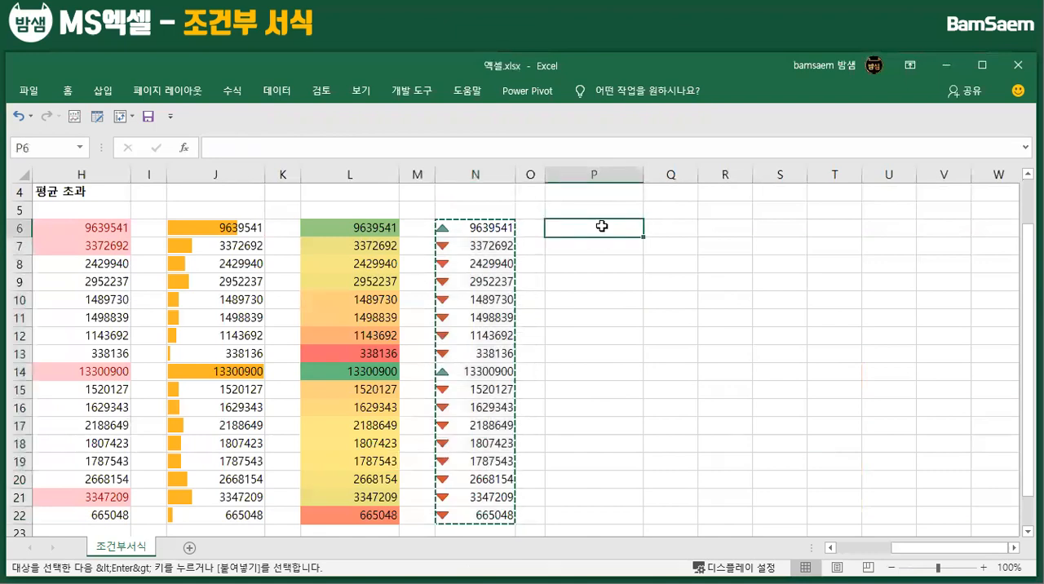
{"action": "right_click", "coordinate": [602, 228]}
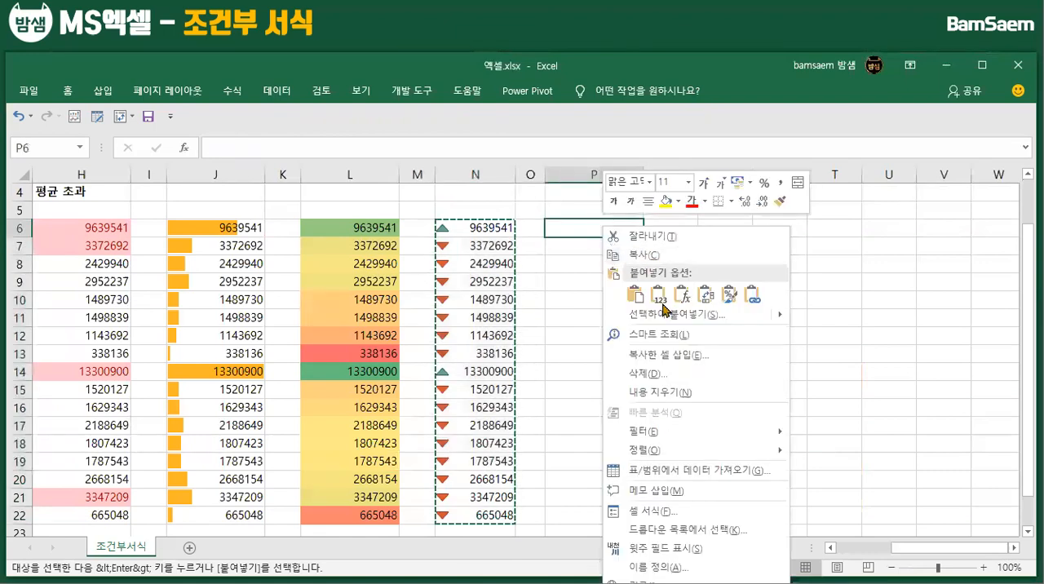
{"action": "left_click", "coordinate": [659, 297]}
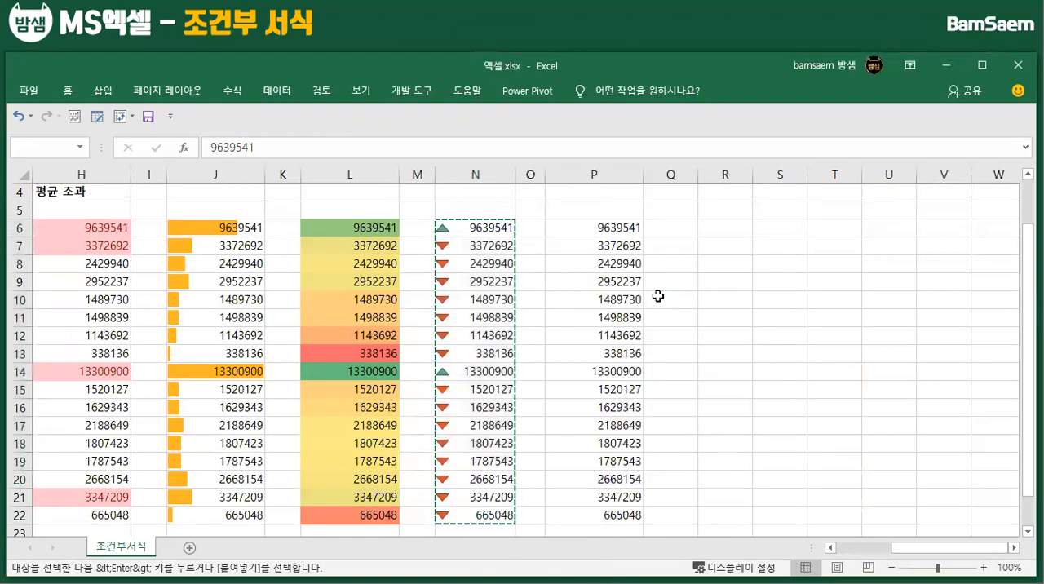
Copy P6:P22 into column Q starting at Q6, and widen column Q slightly
{"action": "key", "text": "ctrl+c"}
{"action": "left_click", "coordinate": [671, 228]}
{"action": "key", "text": "ctrl+v"}
{"action": "left_click_drag", "start_coordinate": [710, 172], "coordinate": [717, 170]}
Narrow column P to about half its width and select P6:P22
{"action": "scroll", "coordinate": [637, 397], "scroll_direction": "up", "scroll_amount": 1}
{"action": "left_click", "coordinate": [618, 246]}
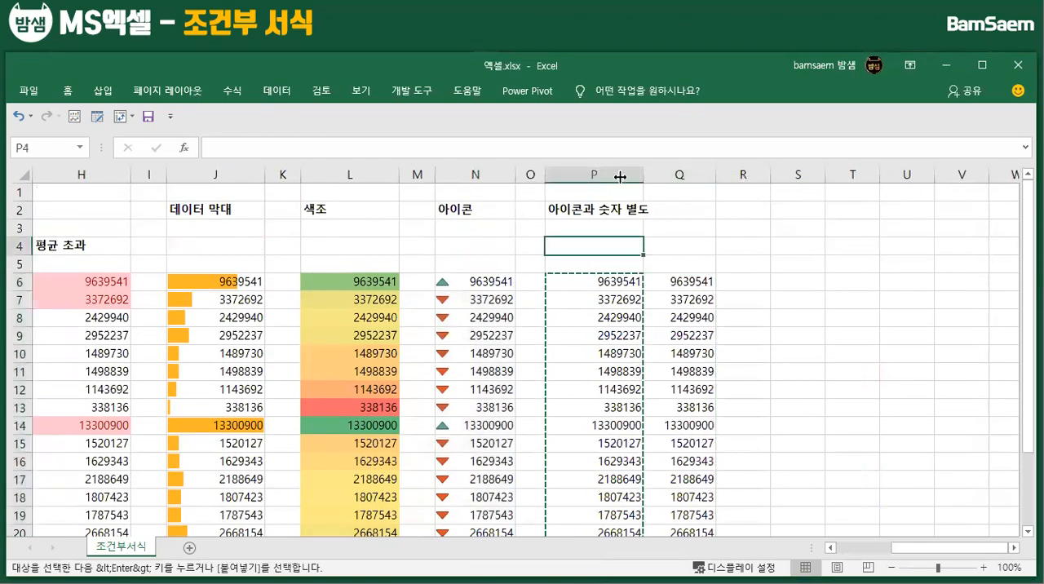
{"action": "left_click_drag", "start_coordinate": [620, 177], "coordinate": [598, 171]}
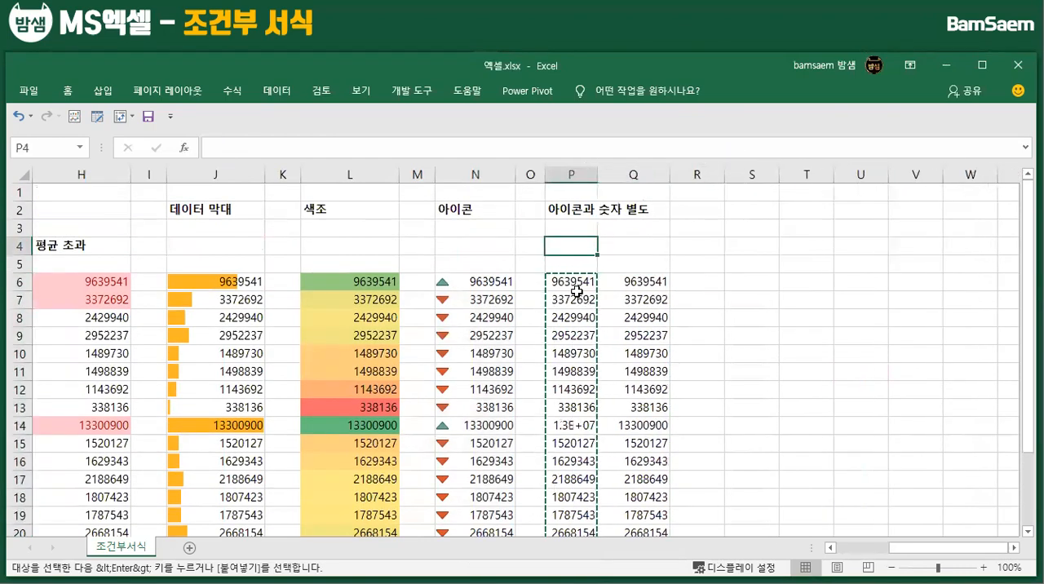
{"action": "left_click", "coordinate": [580, 299]}
{"action": "scroll", "coordinate": [578, 278], "scroll_direction": "down", "scroll_amount": 1}
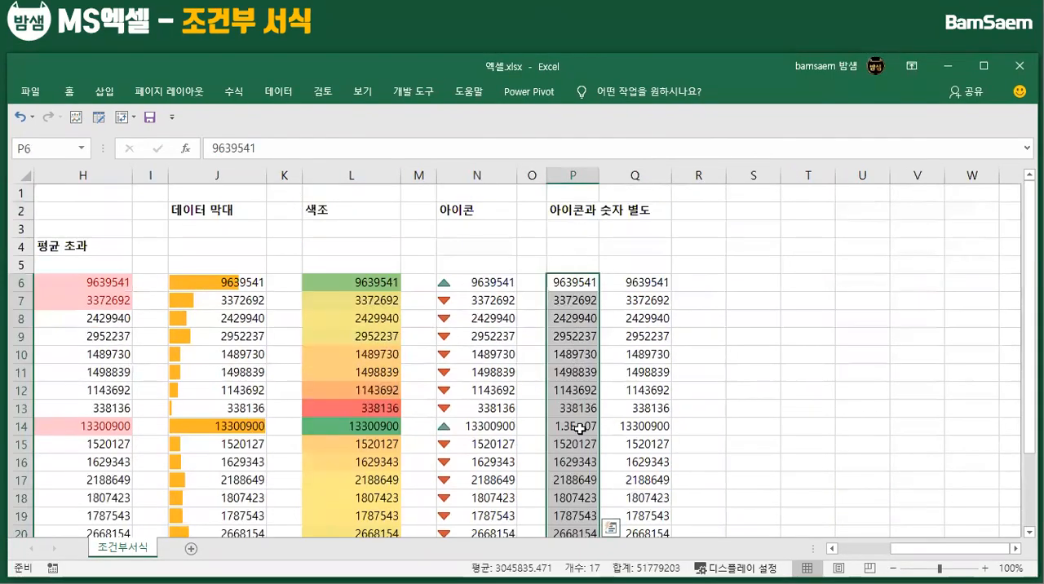
Apply an icon set rule to P6:P22 using the three-triangle style (red down, yellow dash, green up), showing icons only
{"action": "left_click", "coordinate": [70, 96]}
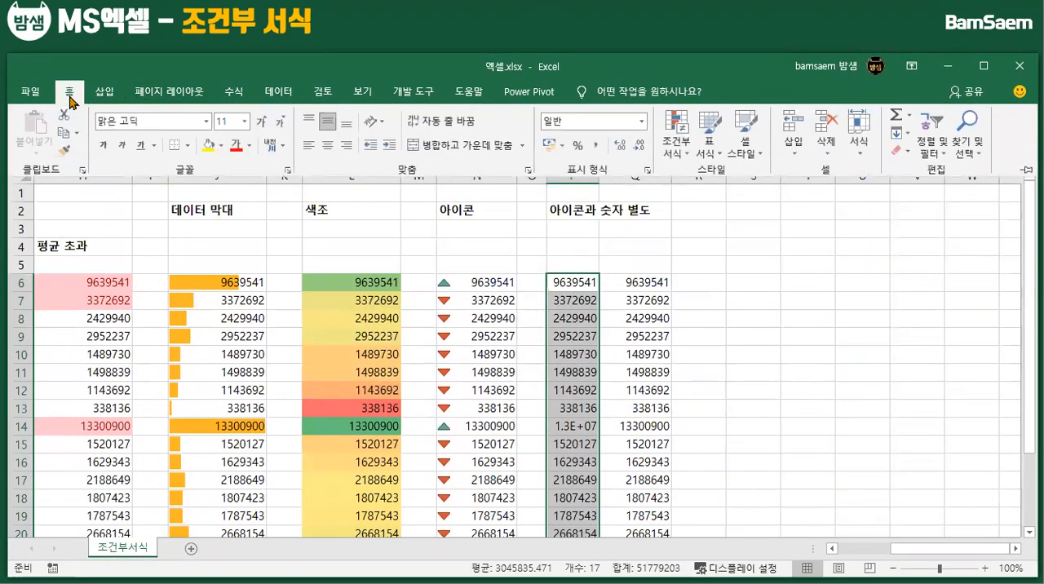
{"action": "left_click", "coordinate": [677, 140]}
{"action": "mouse_move", "coordinate": [752, 330]}
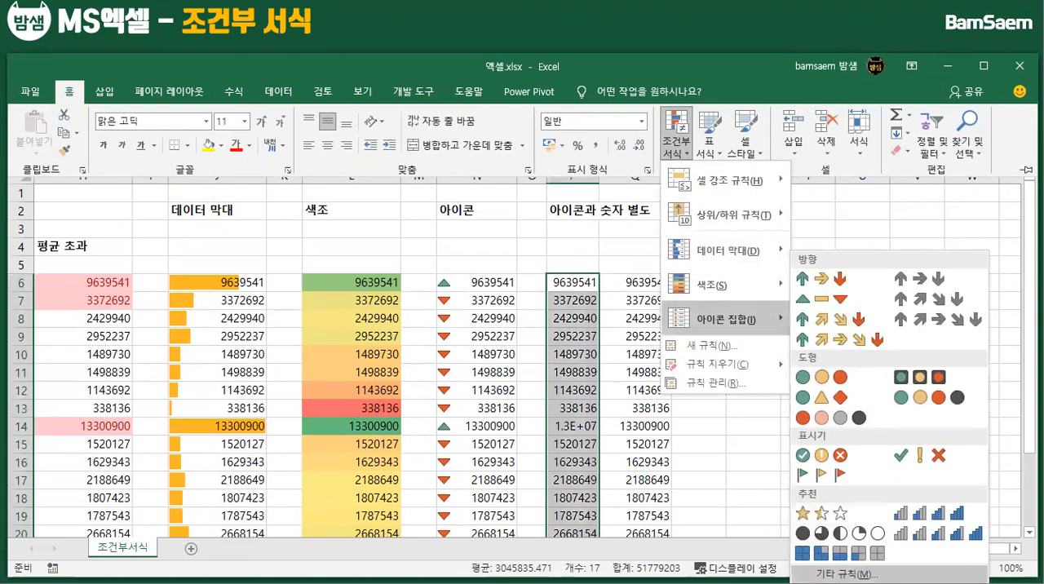
{"action": "left_click", "coordinate": [836, 574]}
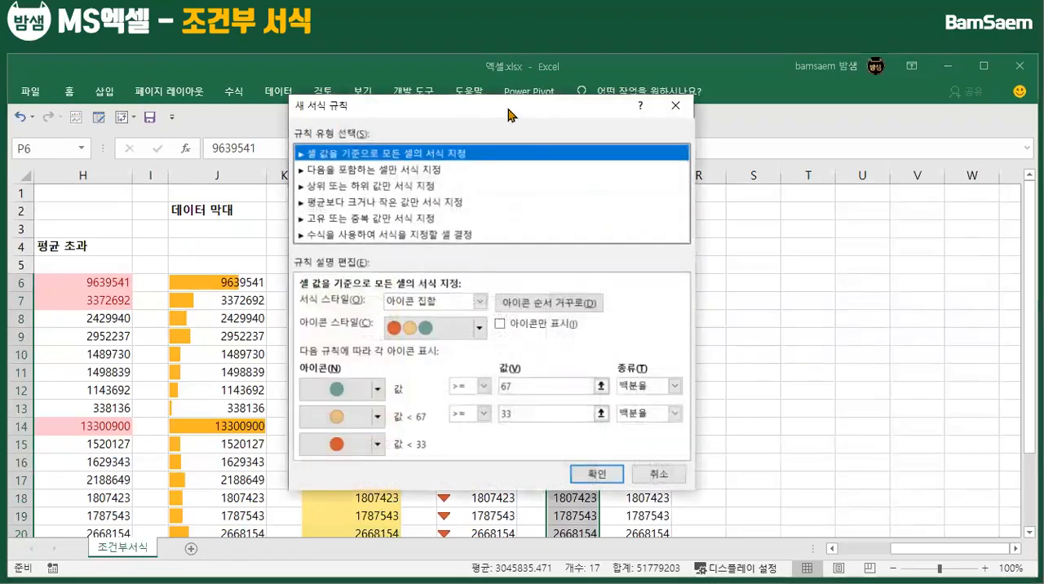
{"action": "left_click_drag", "start_coordinate": [391, 105], "coordinate": [208, 93]}
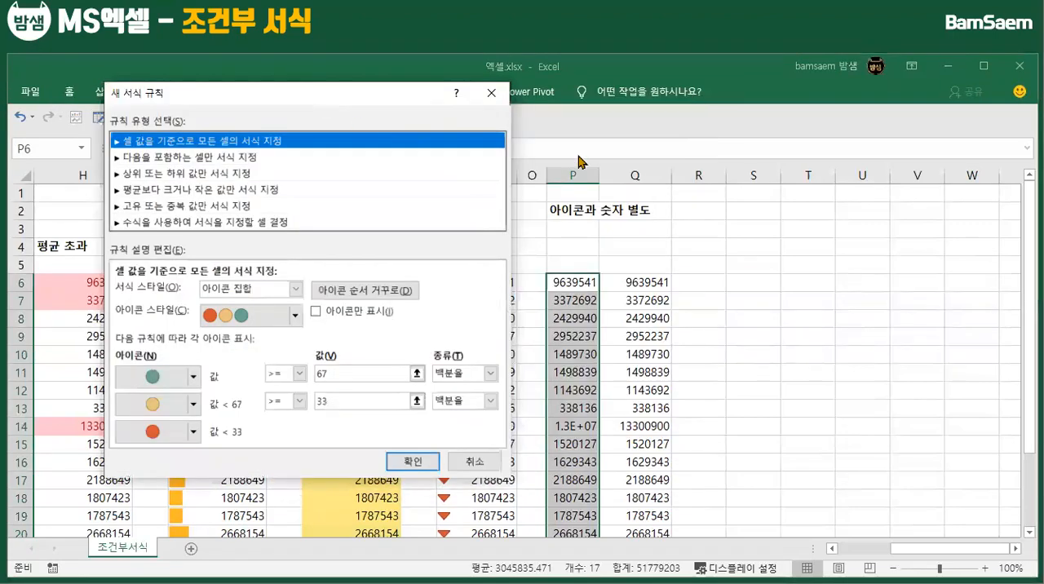
{"action": "left_click", "coordinate": [294, 315]}
{"action": "scroll", "coordinate": [243, 399], "scroll_direction": "down", "scroll_amount": 2}
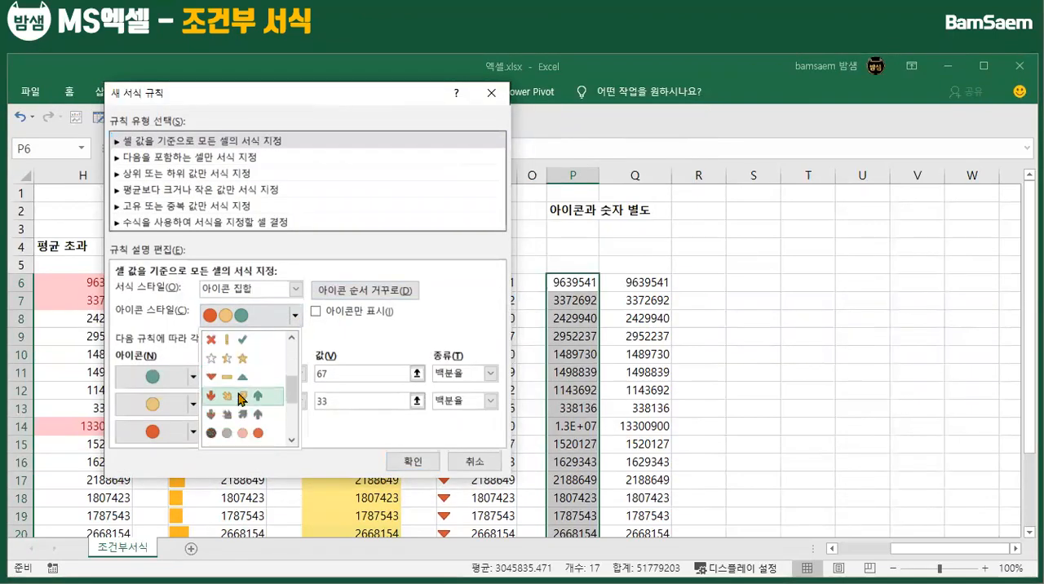
{"action": "left_click", "coordinate": [231, 383]}
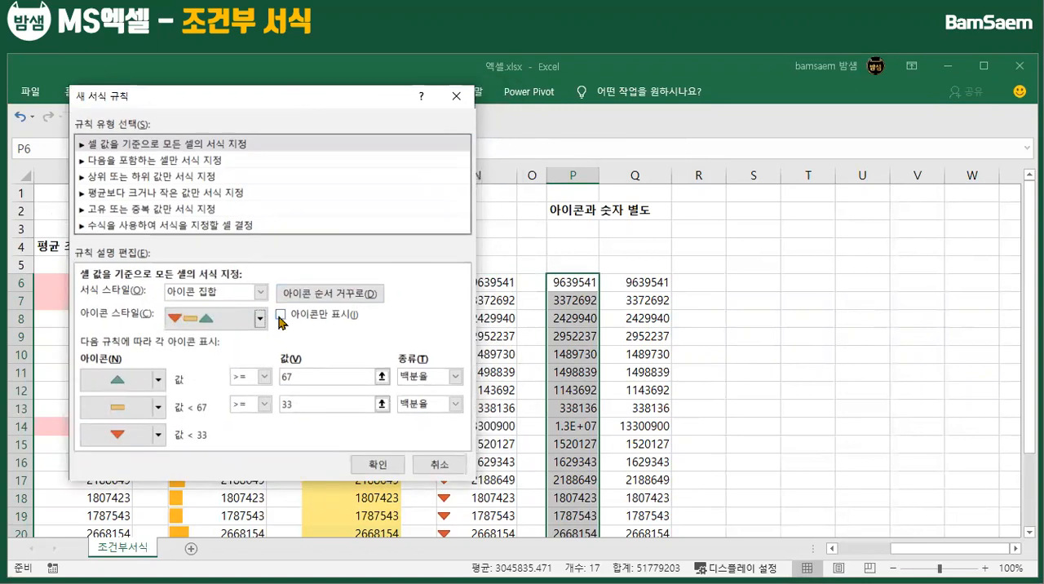
{"action": "left_click", "coordinate": [281, 315]}
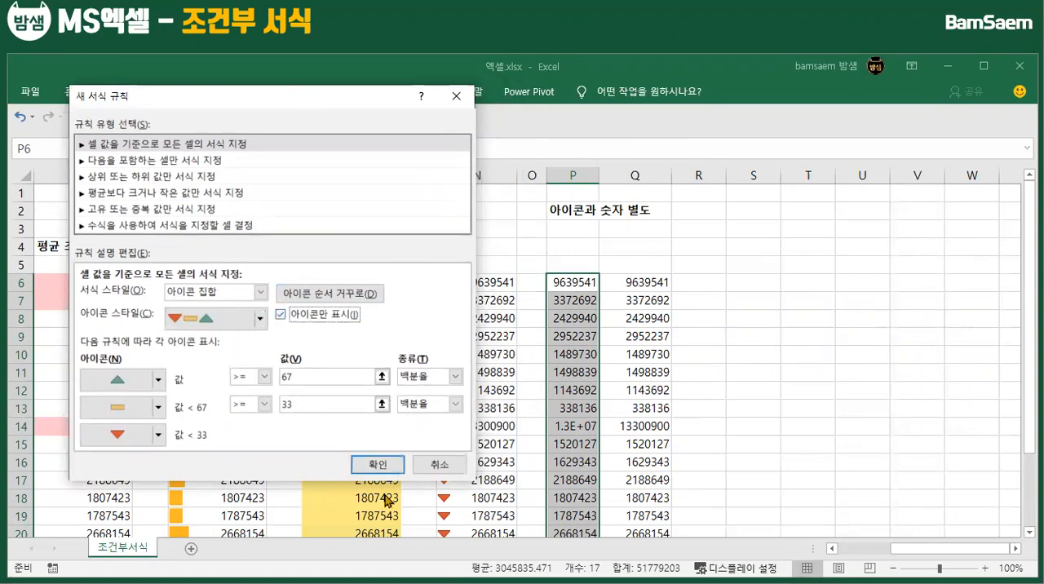
{"action": "left_click", "coordinate": [373, 465]}
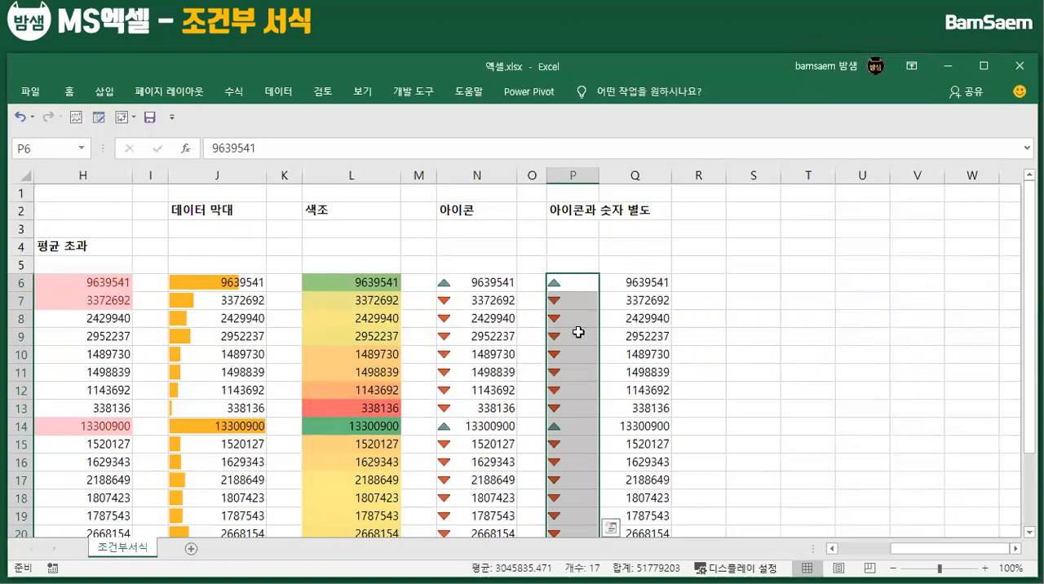
Narrow column P to about half its width so it just fits the icons, and make column Q slightly narrower
{"action": "left_click_drag", "start_coordinate": [596, 177], "coordinate": [572, 174]}
{"action": "left_click", "coordinate": [608, 337]}
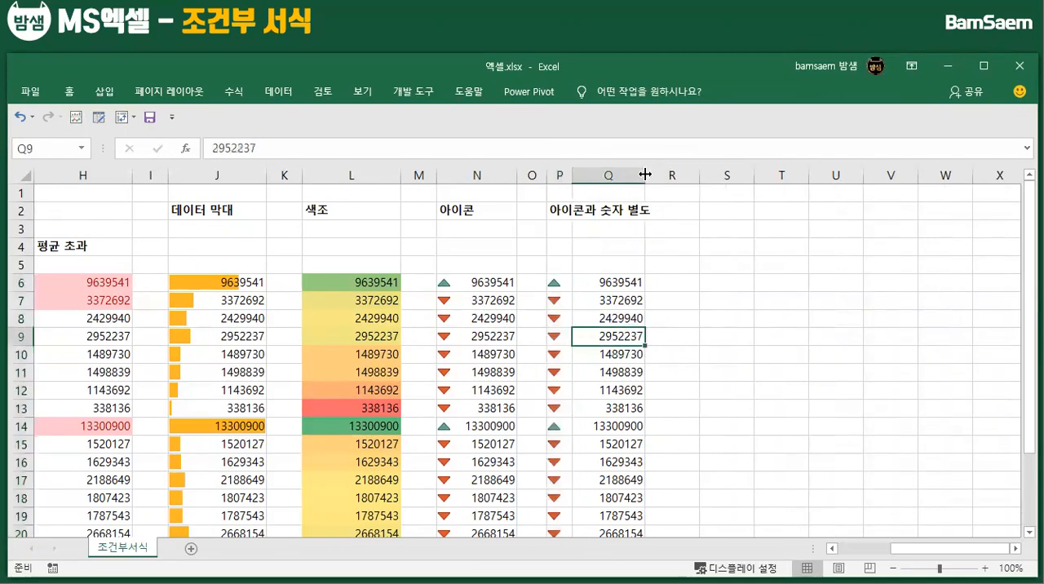
{"action": "left_click_drag", "start_coordinate": [644, 175], "coordinate": [632, 175]}
{"action": "left_click", "coordinate": [649, 372]}
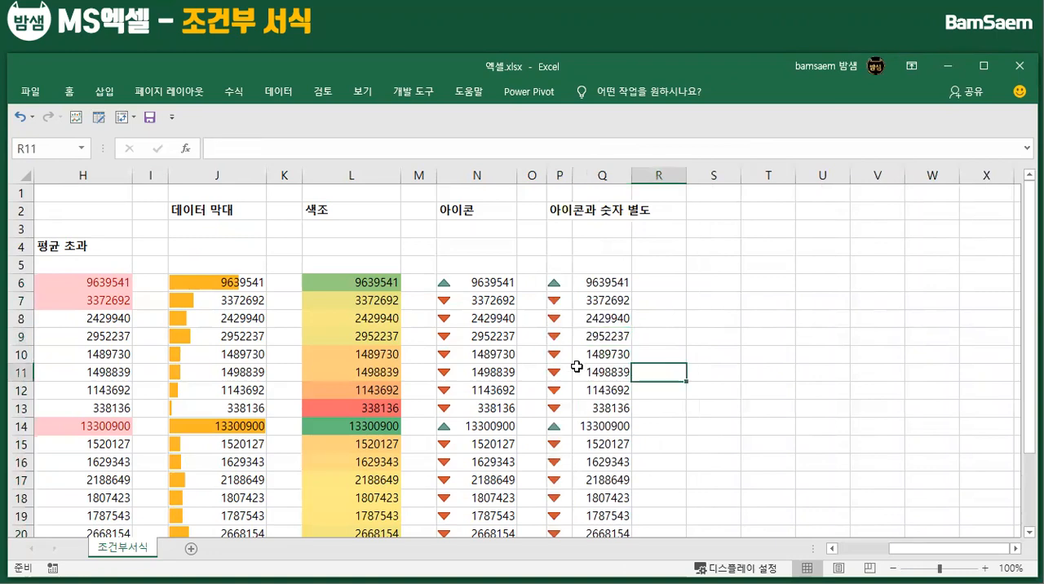
Center the contents of column P horizontally
{"action": "left_click", "coordinate": [560, 175]}
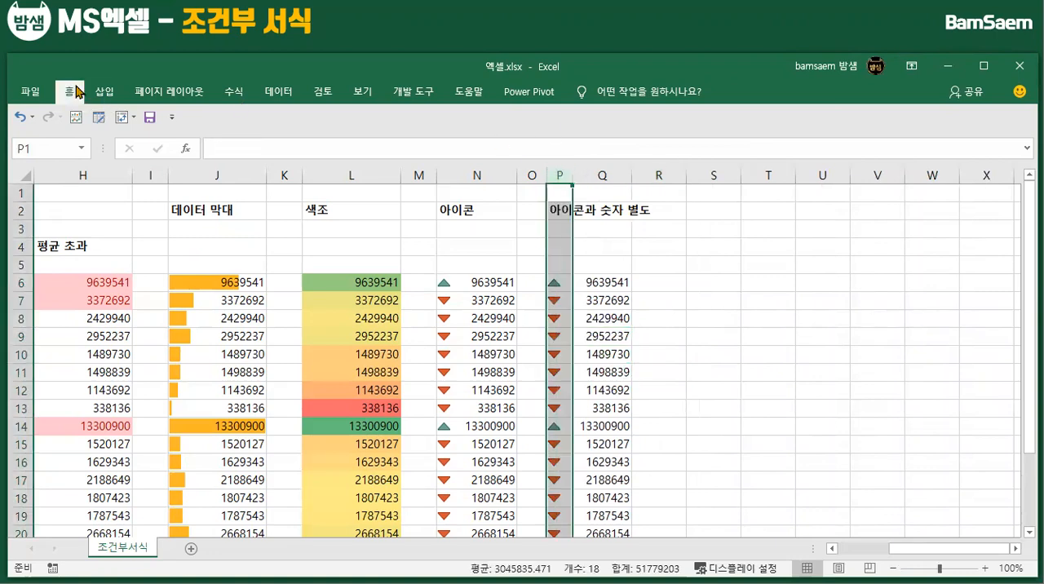
{"action": "left_click", "coordinate": [78, 91]}
{"action": "left_click", "coordinate": [327, 145]}
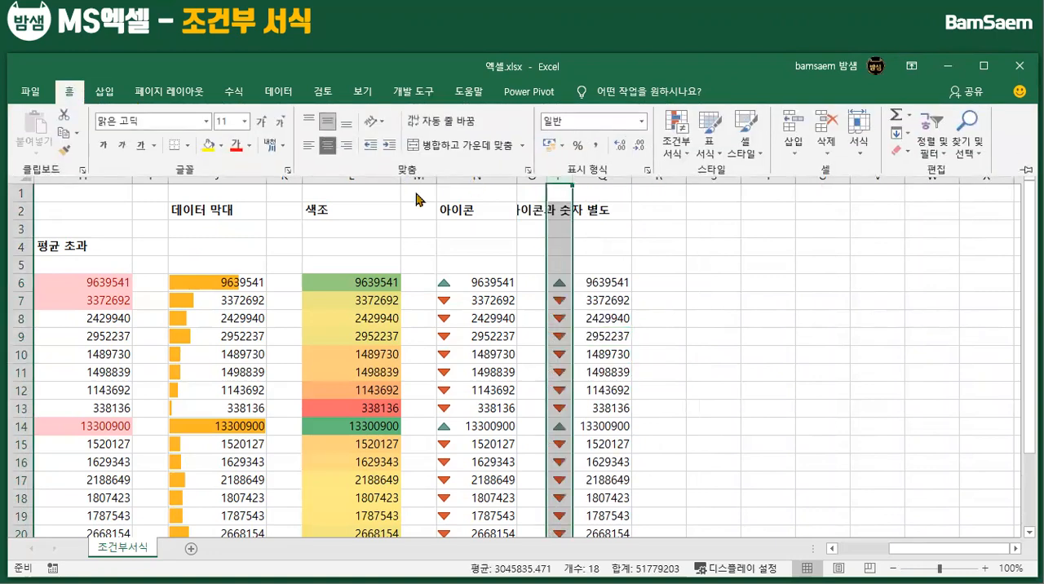
{"action": "left_click", "coordinate": [609, 273]}
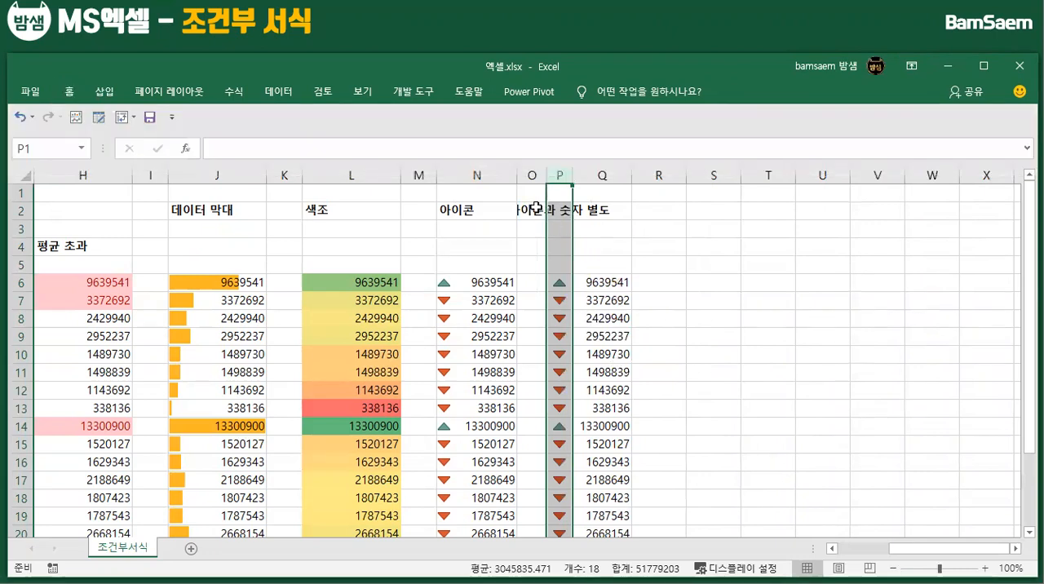
{"action": "left_click", "coordinate": [640, 373]}
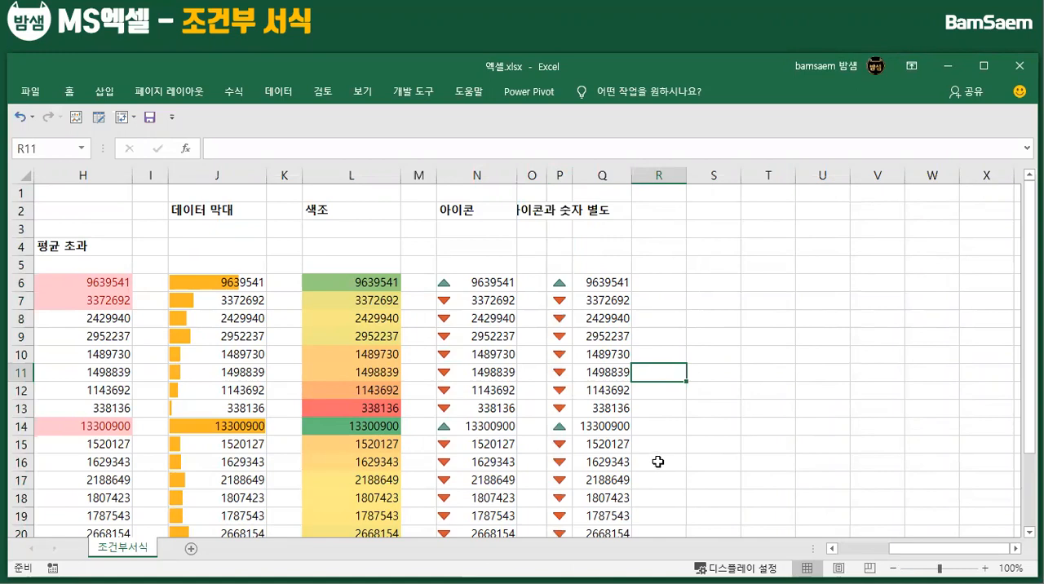
Change the value in N14 of the 아이콘 column to 1330090
{"action": "left_click", "coordinate": [602, 426]}
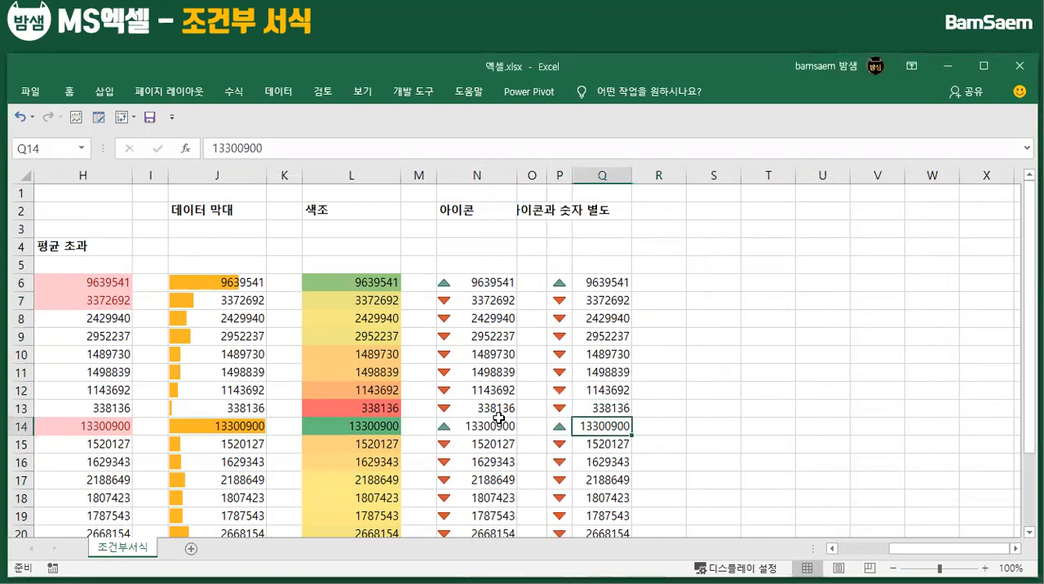
{"action": "double_click", "coordinate": [505, 426]}
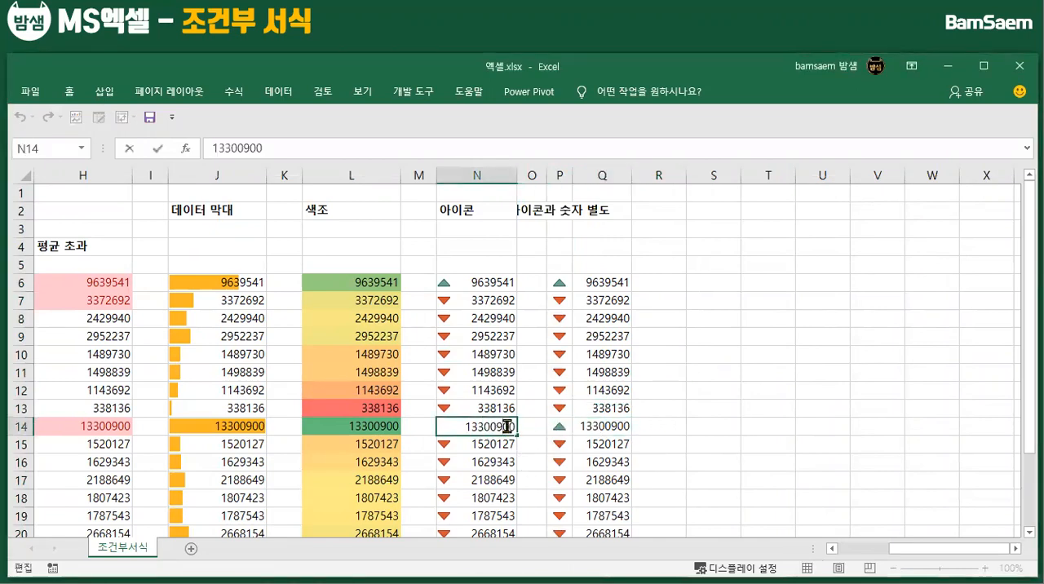
{"action": "key", "text": "BackSpace"}
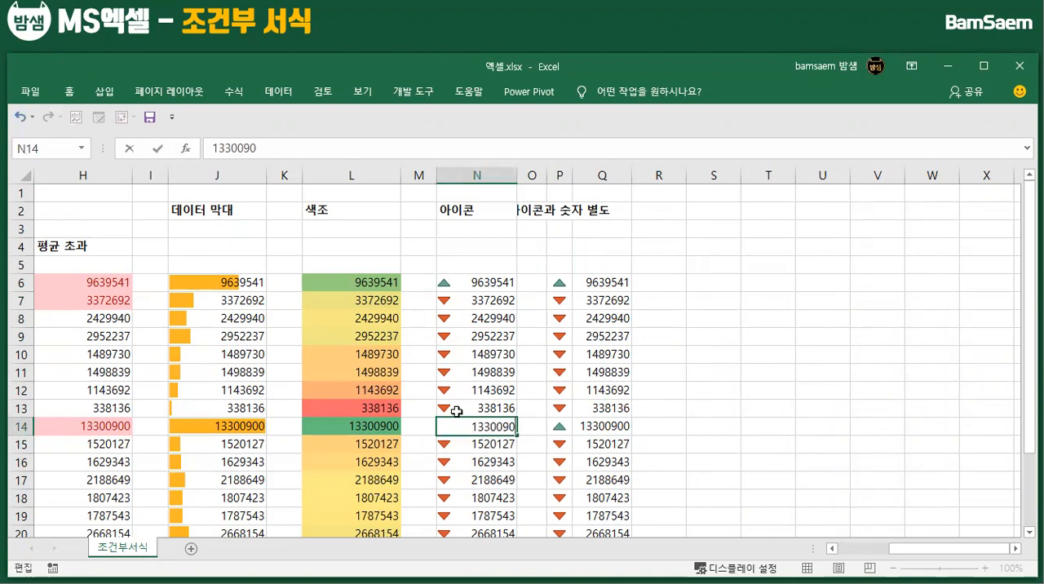
{"action": "left_click", "coordinate": [497, 444]}
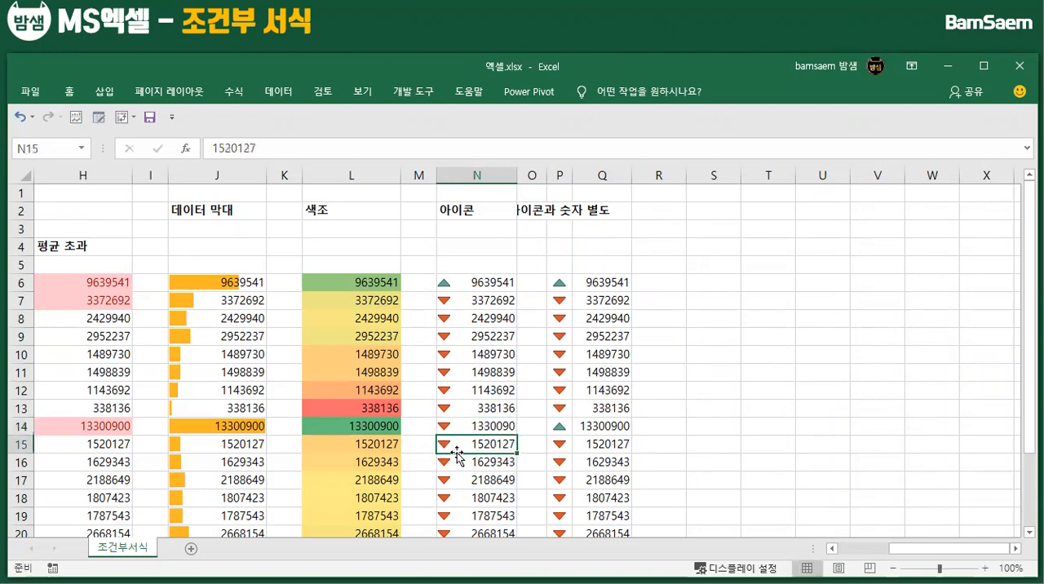
Change the number in Q14 and the icon-only value in P14 to 1330090
{"action": "double_click", "coordinate": [604, 427]}
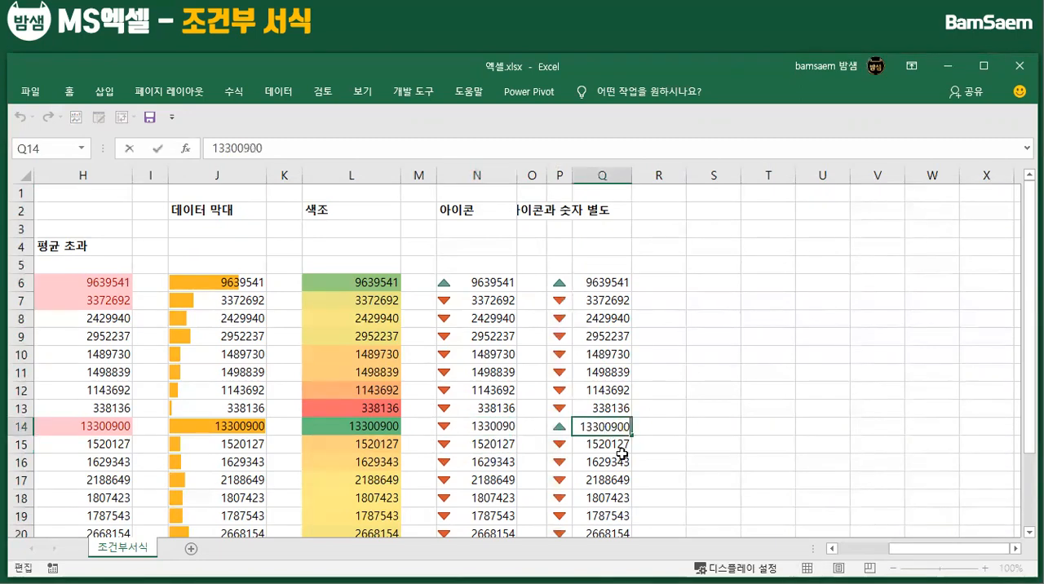
{"action": "key", "text": "BackSpace"}
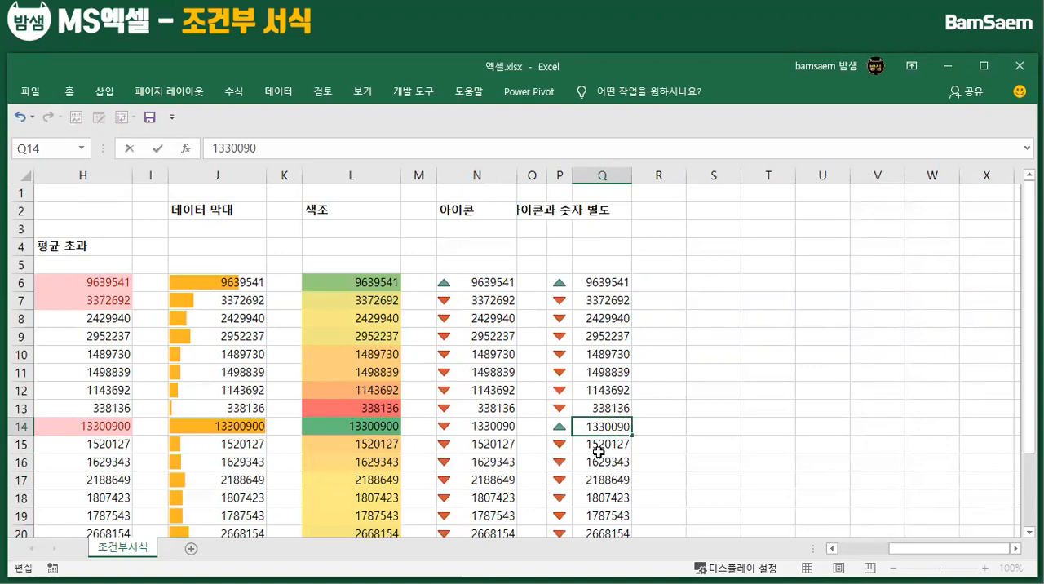
{"action": "key", "text": "Return"}
{"action": "left_click", "coordinate": [564, 428]}
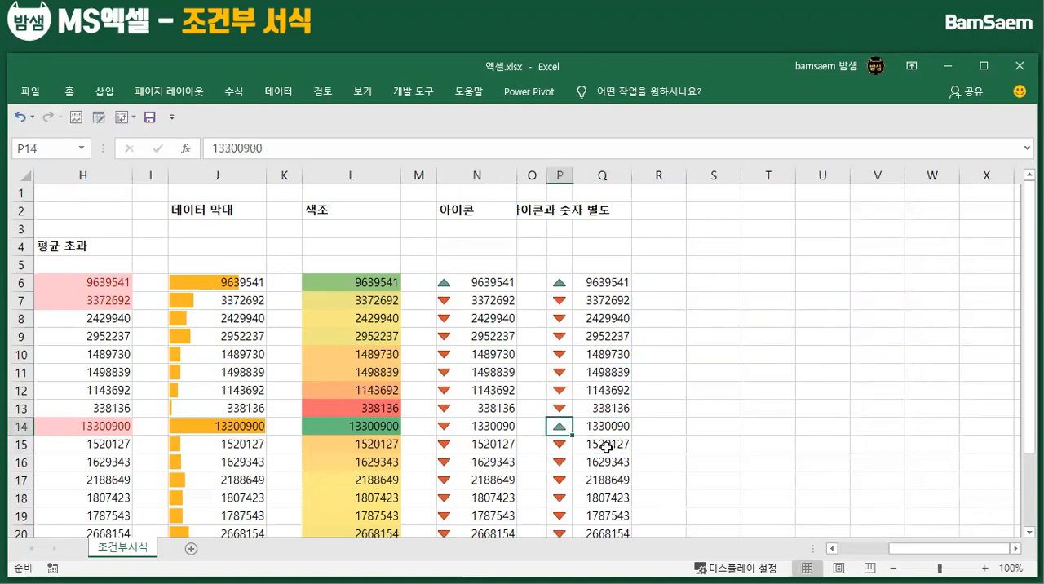
{"action": "double_click", "coordinate": [560, 427]}
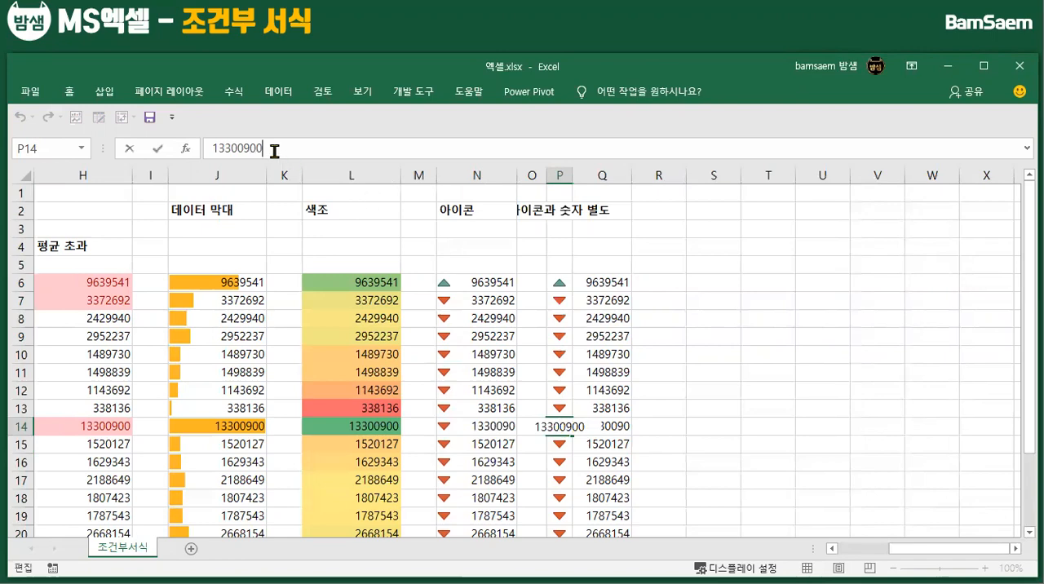
{"action": "key", "text": "BackSpace"}
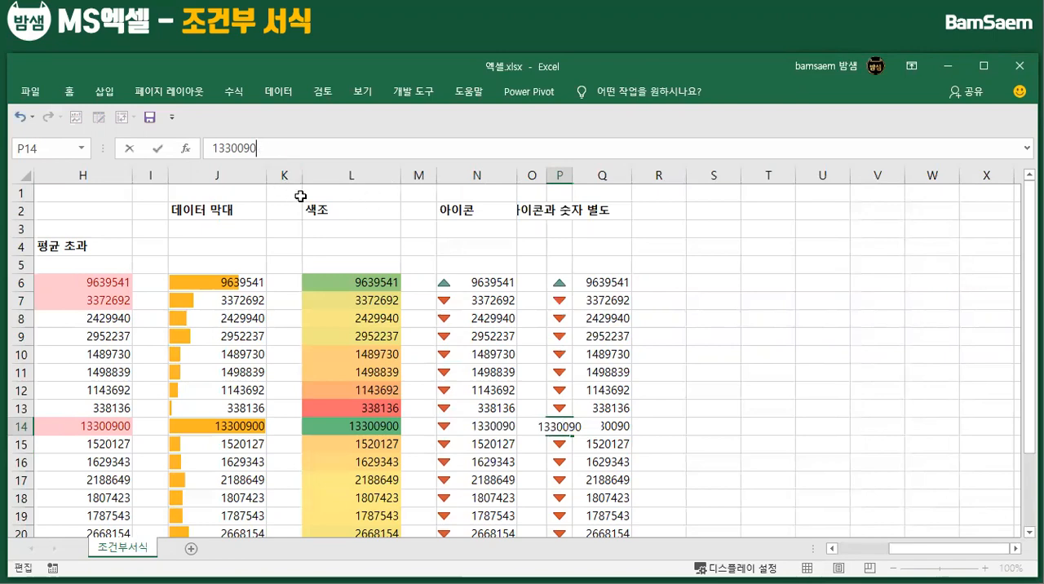
{"action": "key", "text": "Return"}
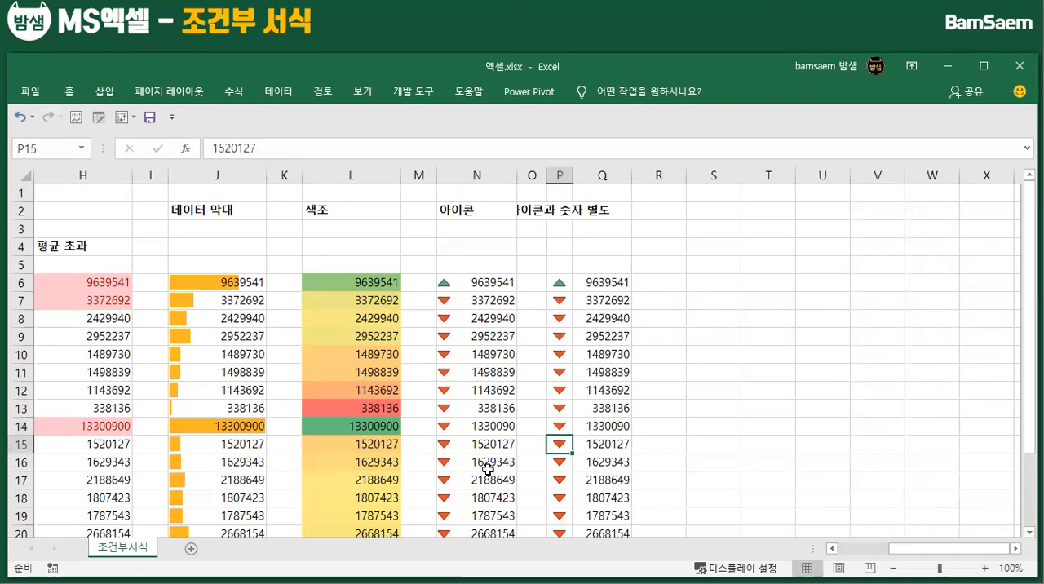
Restore the value 13300900 in cells N14, Q14 and P14
{"action": "double_click", "coordinate": [509, 426]}
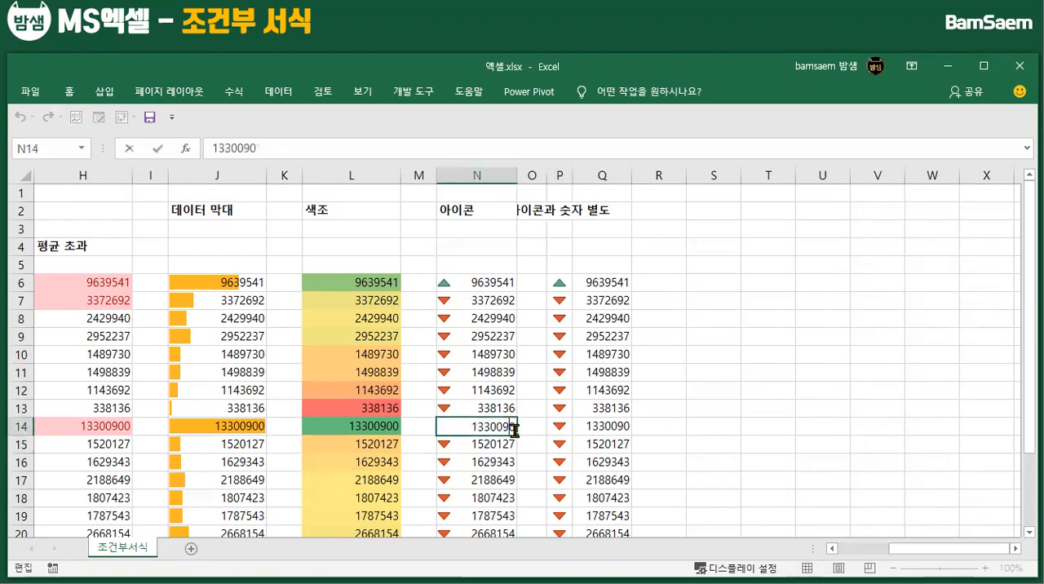
{"action": "left_click", "coordinate": [614, 428]}
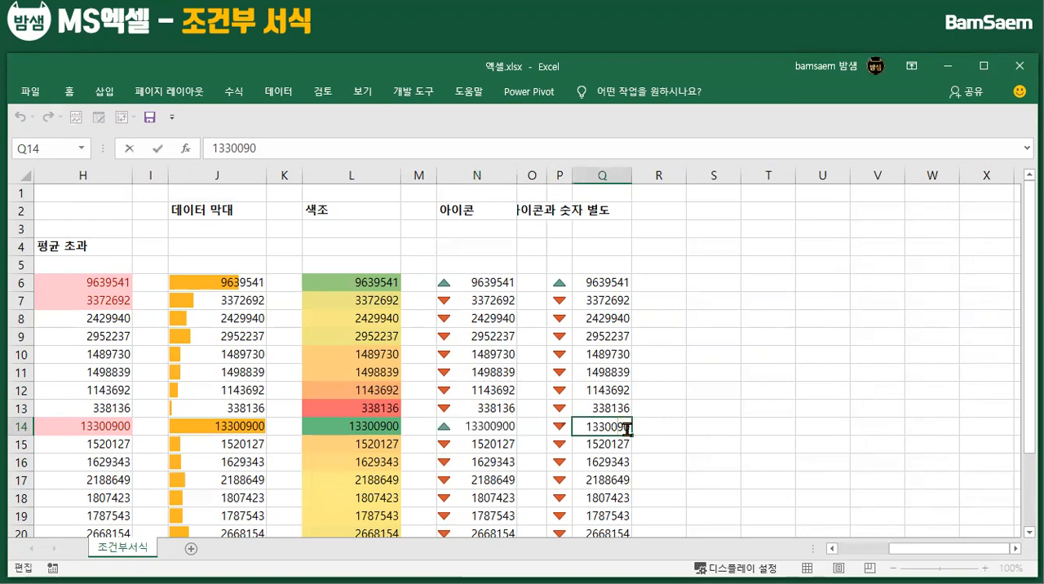
{"action": "type", "text": "0"}
{"action": "left_click", "coordinate": [639, 459]}
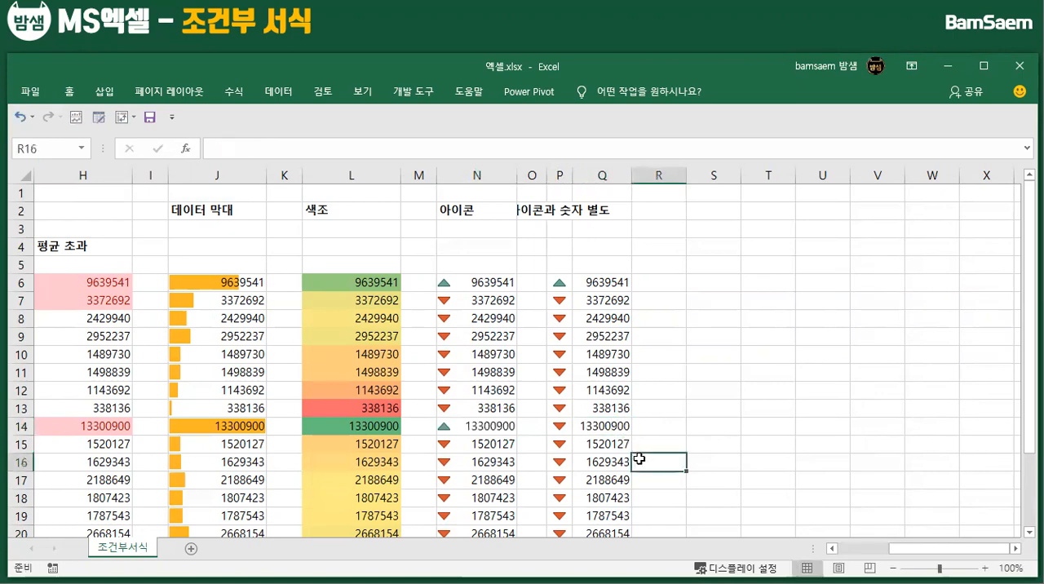
{"action": "double_click", "coordinate": [564, 428]}
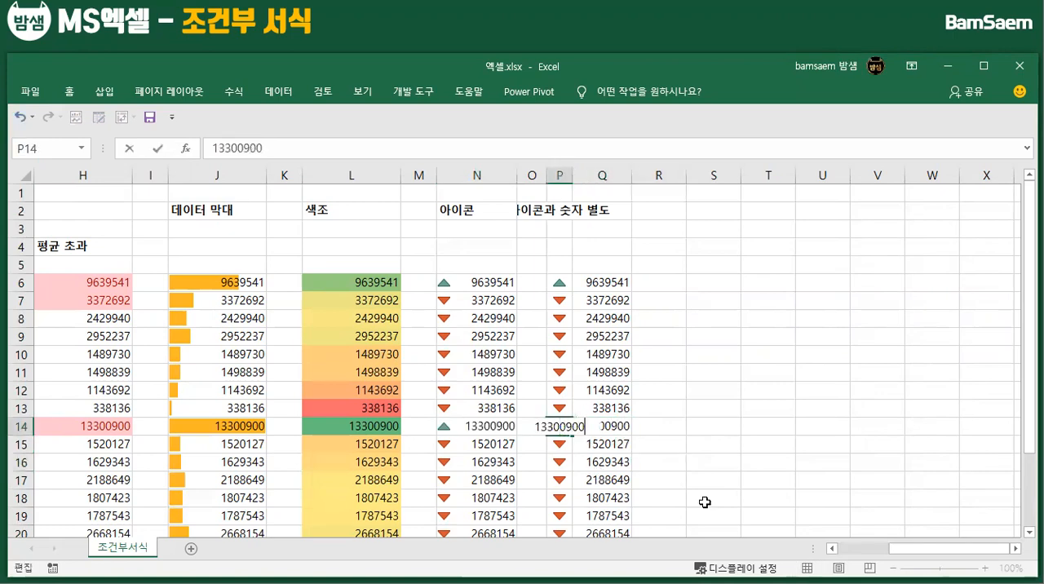
{"action": "left_click", "coordinate": [602, 480]}
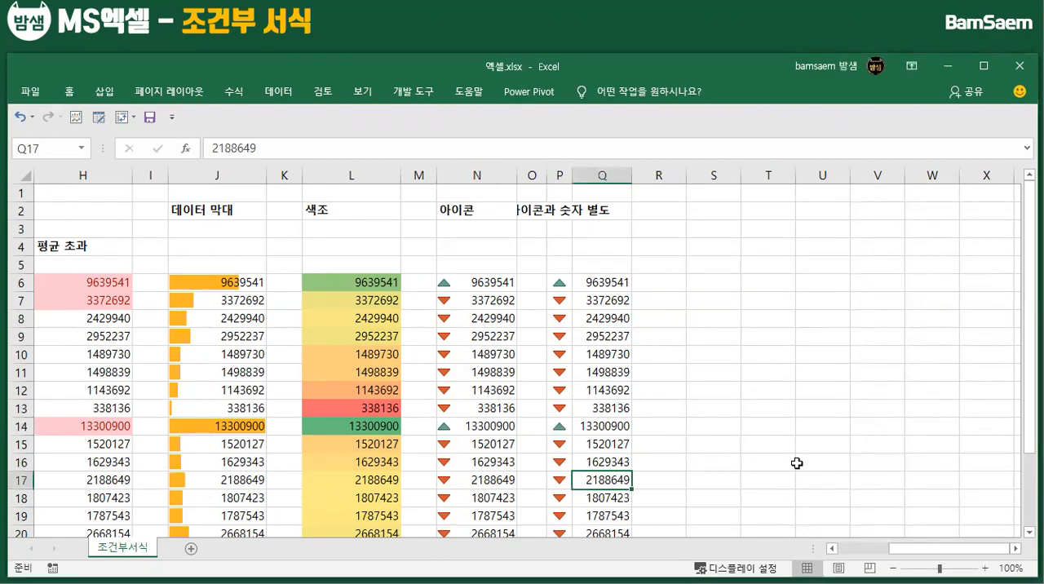
Examine the custom rule options of the top/bottom rules for cell F8 and leave them without adding a rule
{"action": "mouse_move", "coordinate": [899, 549]}
{"action": "left_mouse_down"}
{"action": "mouse_move", "coordinate": [842, 547]}
{"action": "mouse_move", "coordinate": [914, 550]}
{"action": "mouse_move", "coordinate": [898, 549]}
{"action": "left_mouse_up"}
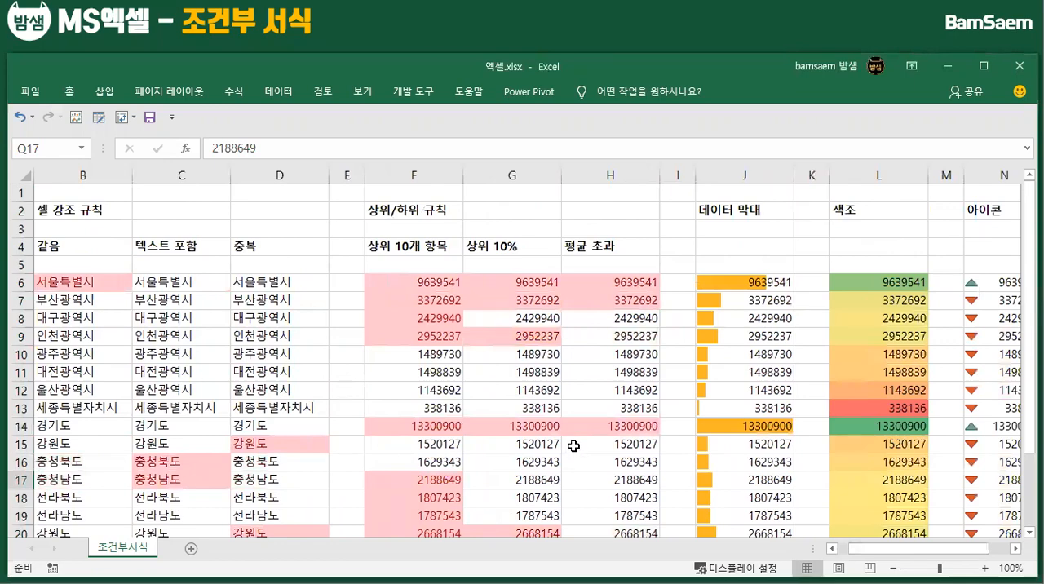
{"action": "left_click", "coordinate": [408, 322]}
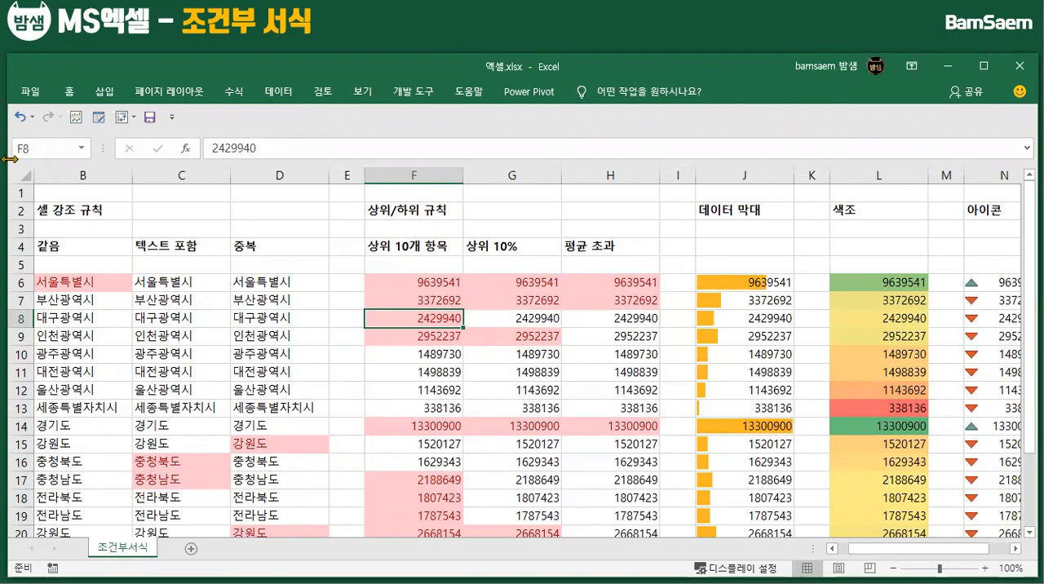
{"action": "left_click", "coordinate": [69, 91]}
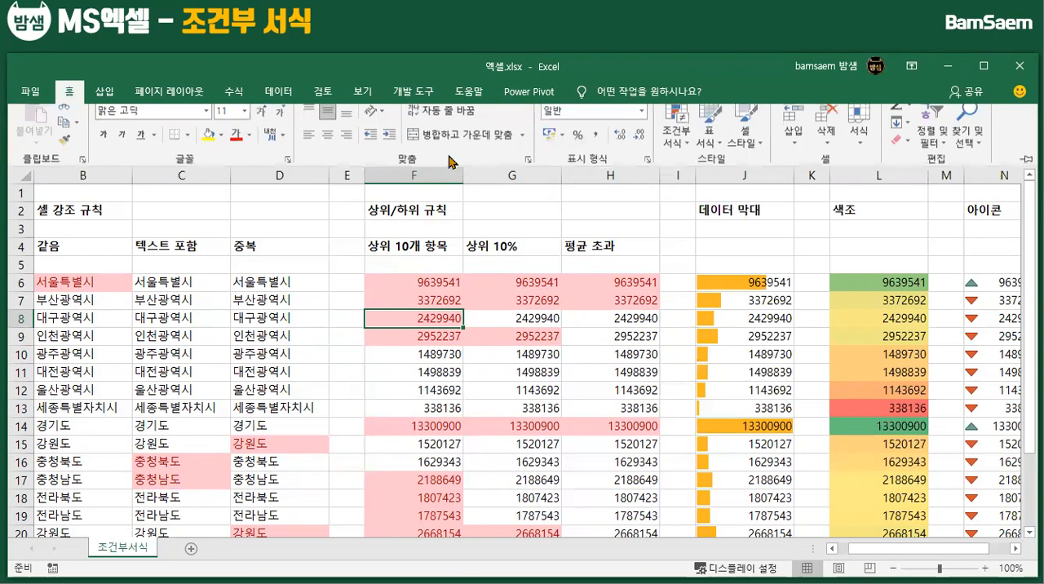
{"action": "left_click", "coordinate": [686, 153]}
{"action": "mouse_move", "coordinate": [731, 222]}
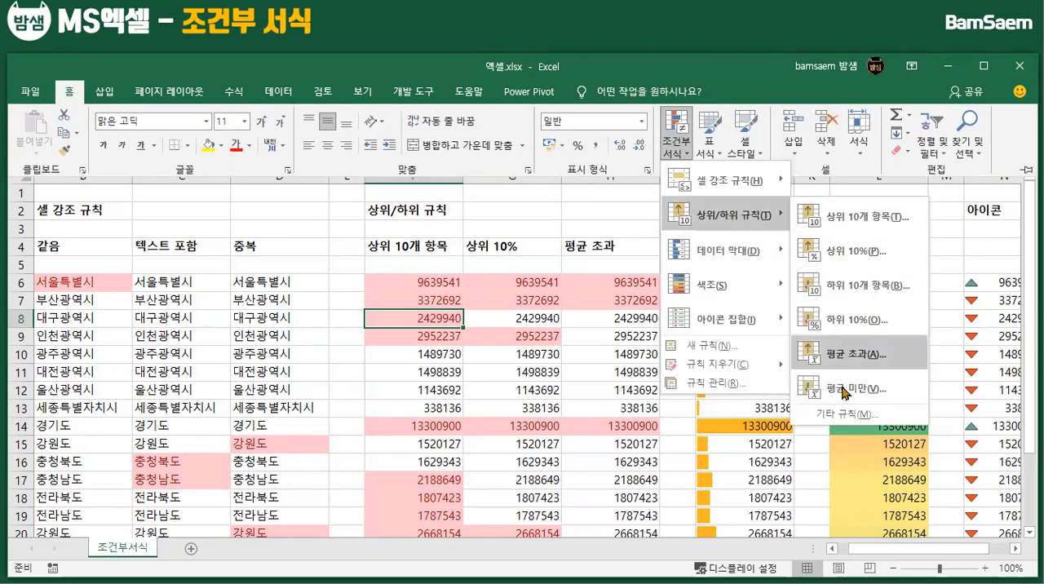
{"action": "left_click", "coordinate": [841, 418]}
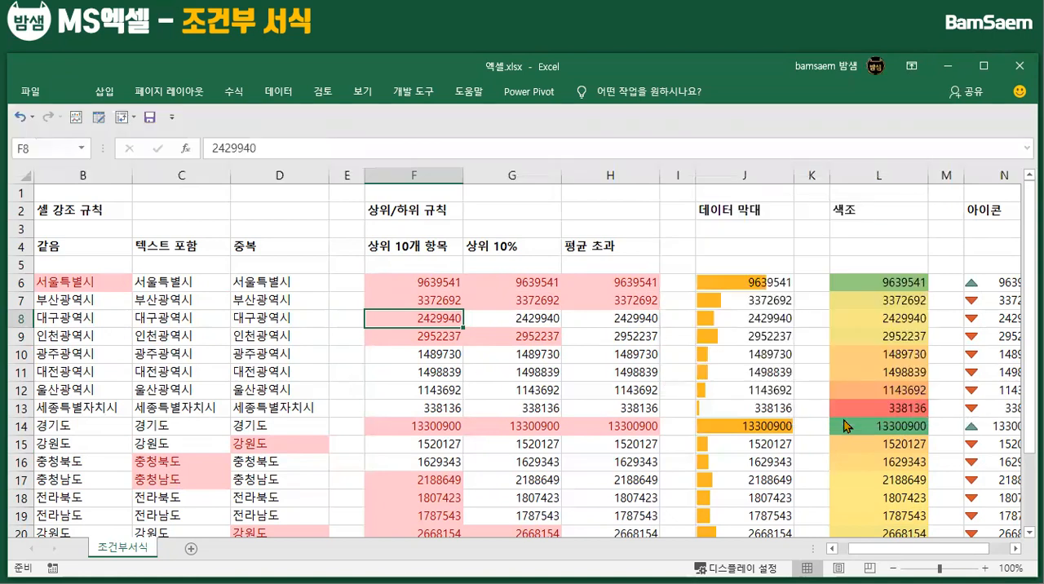
{"action": "left_click_drag", "start_coordinate": [241, 141], "coordinate": [715, 139]}
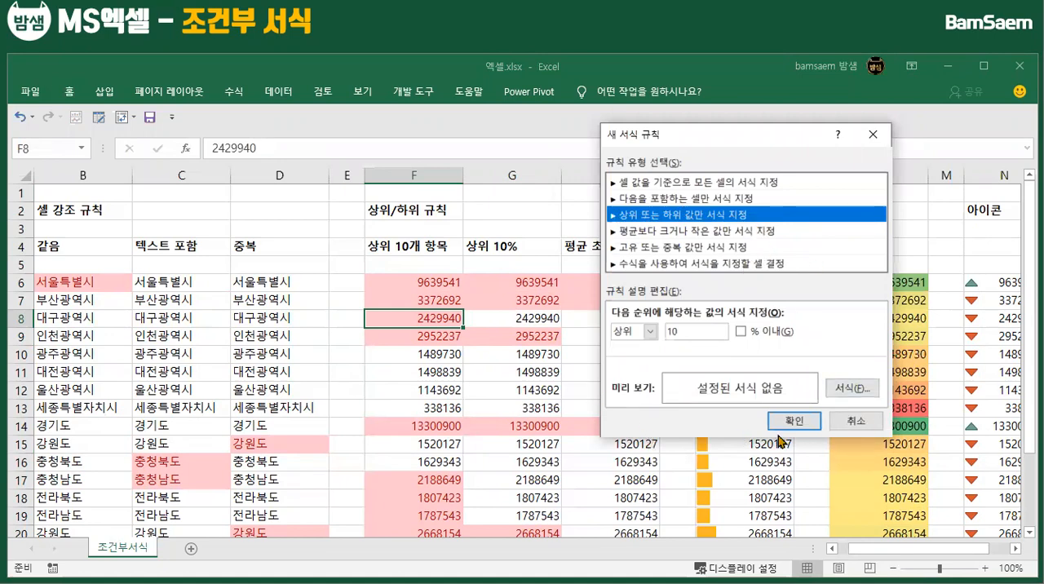
{"action": "left_click", "coordinate": [856, 421]}
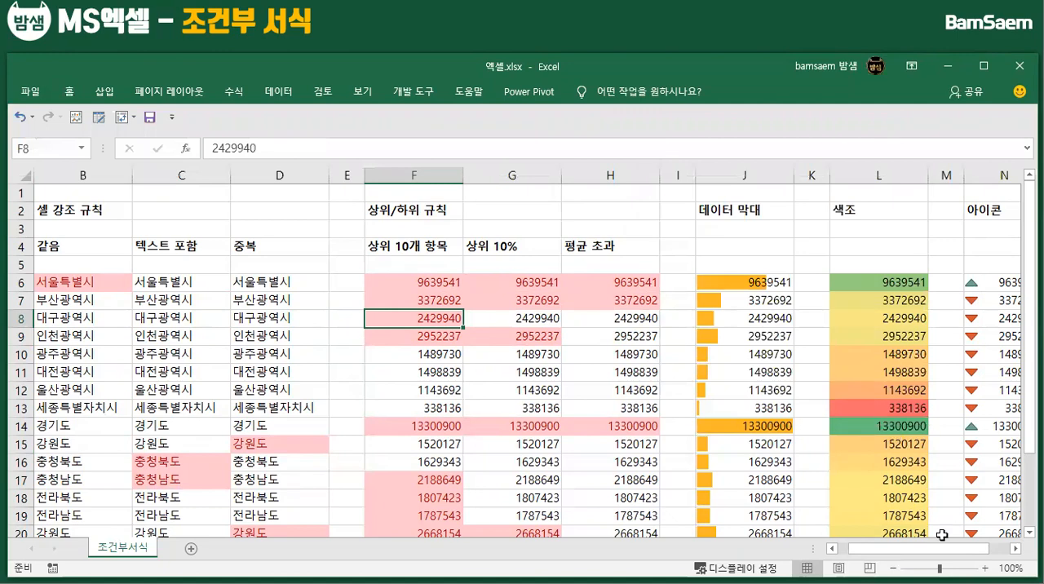
Examine the custom color scale rule options and the unique-or-duplicate rule type for cell L8 without adding a rule
{"action": "scroll", "coordinate": [881, 446], "scroll_direction": "right", "scroll_amount": 2}
{"action": "left_click", "coordinate": [667, 322]}
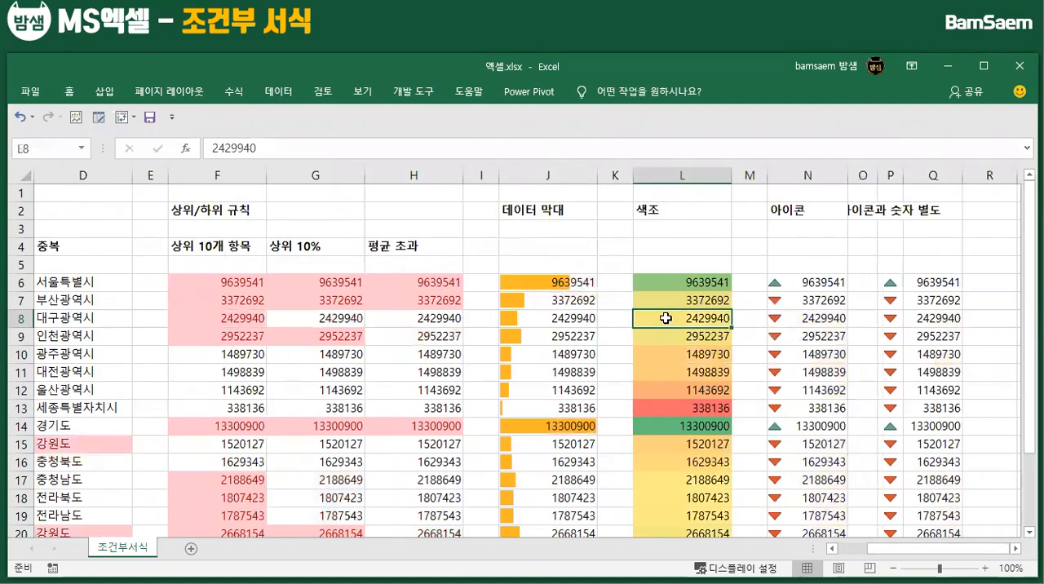
{"action": "left_click", "coordinate": [71, 92]}
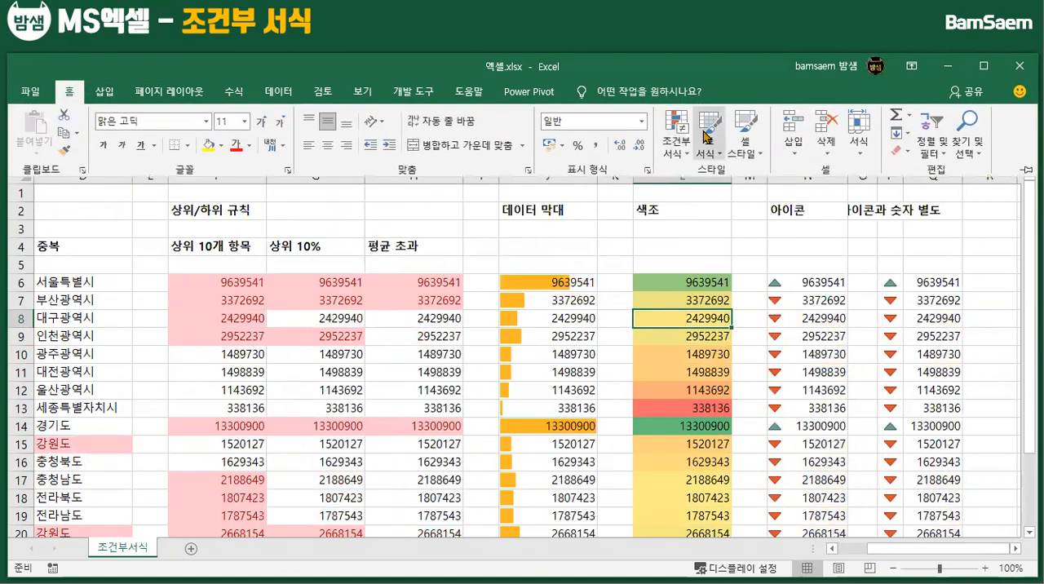
{"action": "left_click", "coordinate": [682, 144]}
{"action": "mouse_move", "coordinate": [764, 292]}
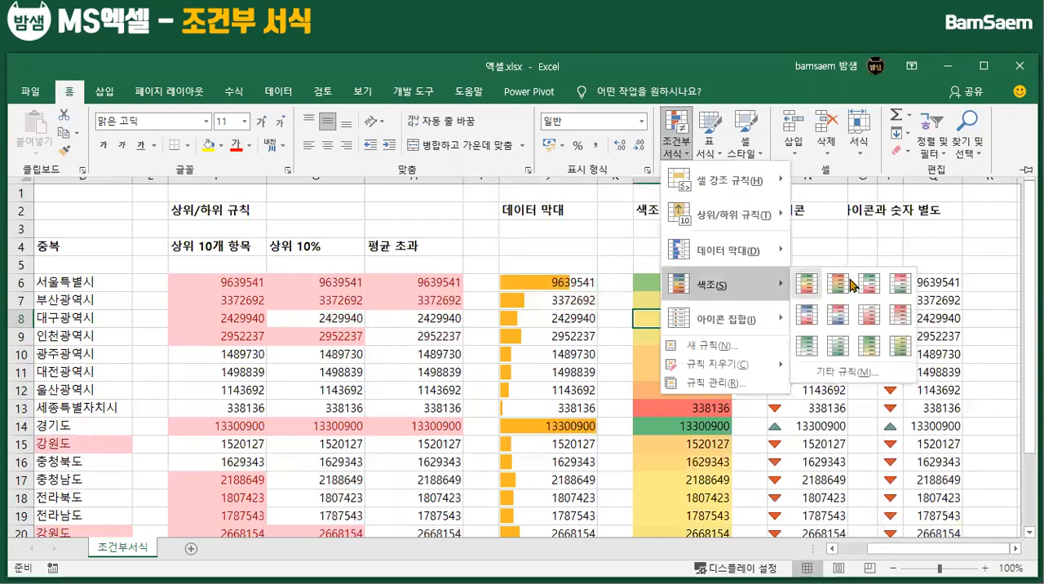
{"action": "left_click", "coordinate": [845, 372]}
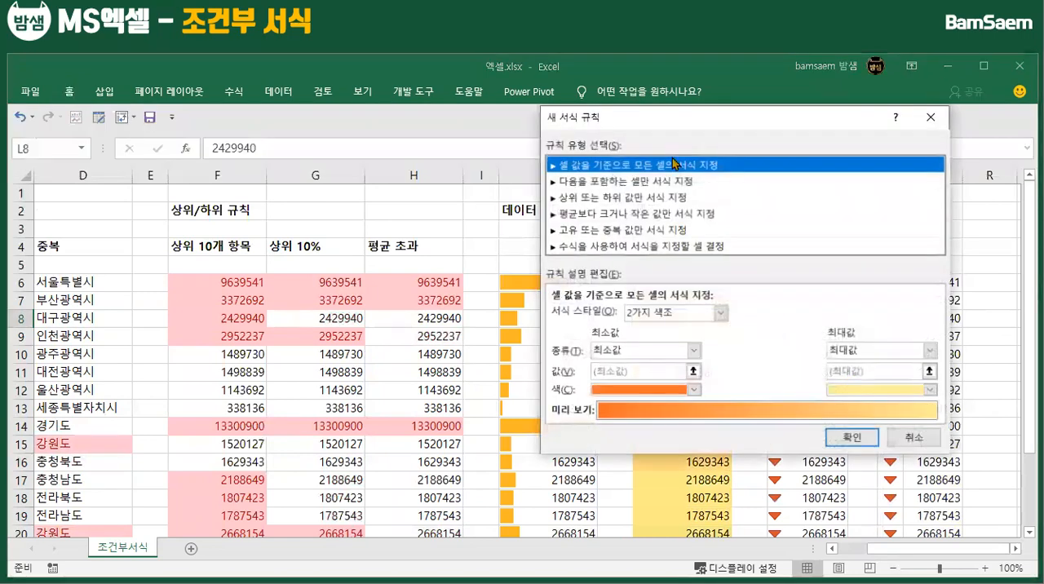
{"action": "left_click_drag", "start_coordinate": [695, 126], "coordinate": [277, 147]}
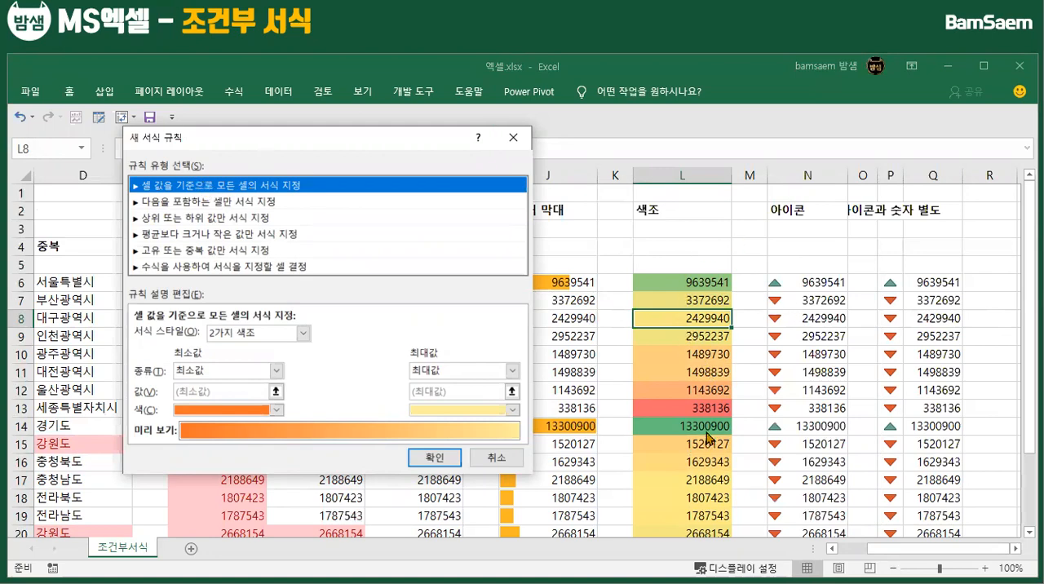
{"action": "left_click", "coordinate": [163, 250]}
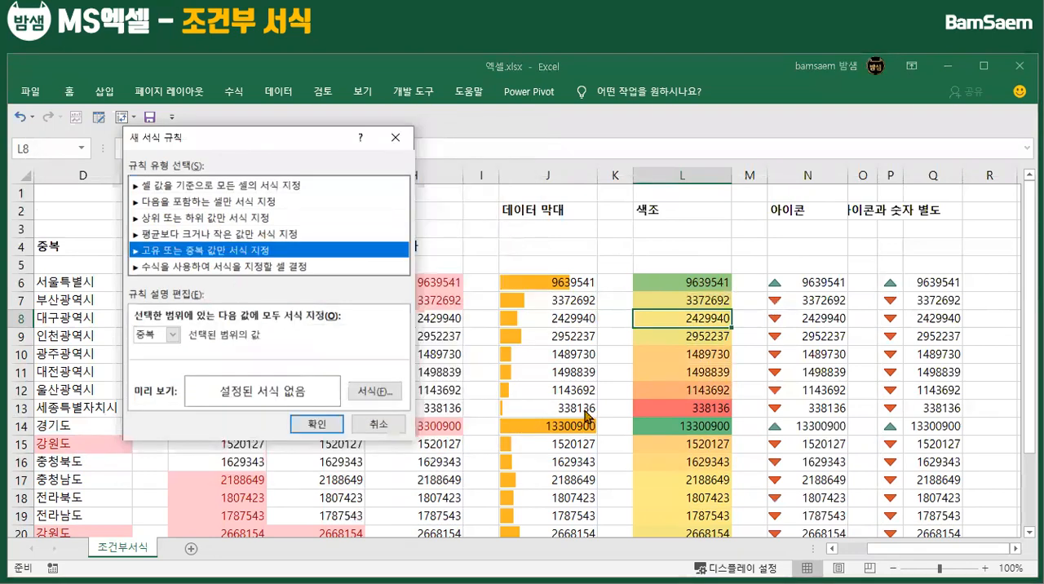
{"action": "left_click", "coordinate": [378, 425]}
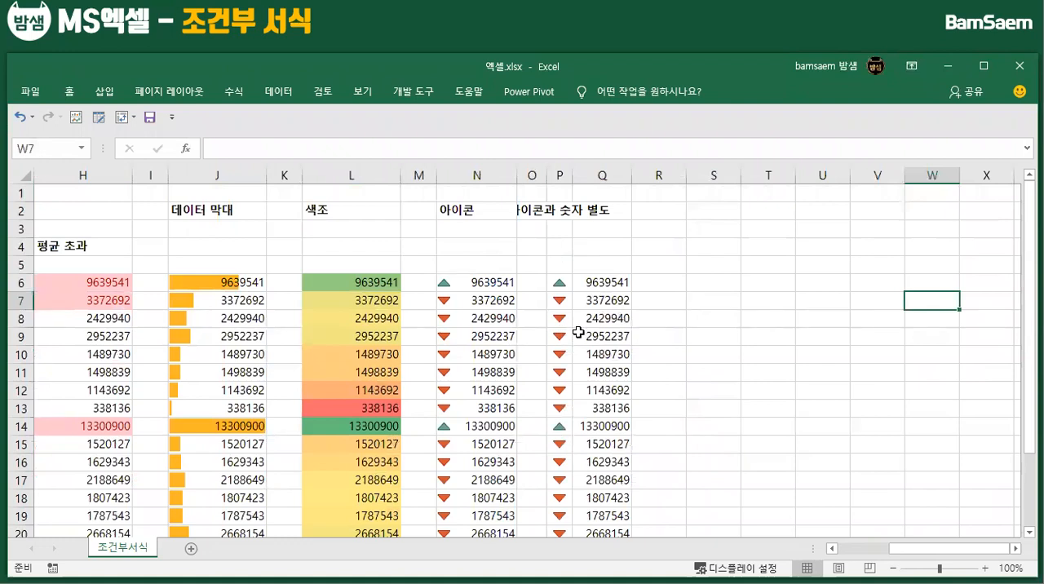
Start a new formula-based conditional formatting rule for Q6:Q22 with the formula =q6>=1000000
{"action": "scroll", "coordinate": [578, 332], "scroll_direction": "down", "scroll_amount": 1}
{"action": "left_click_drag", "start_coordinate": [603, 229], "coordinate": [602, 516]}
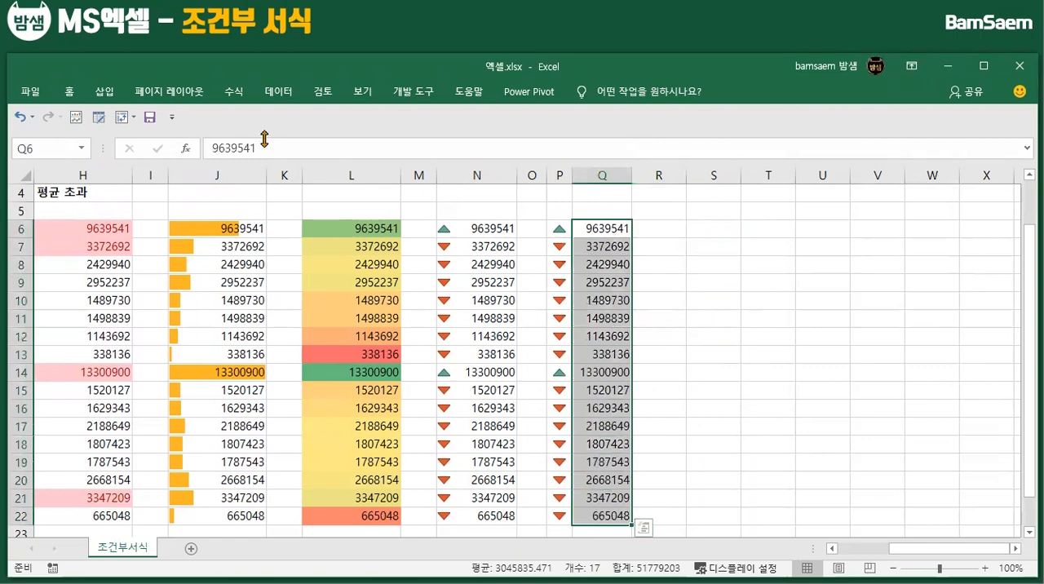
{"action": "left_click", "coordinate": [80, 91]}
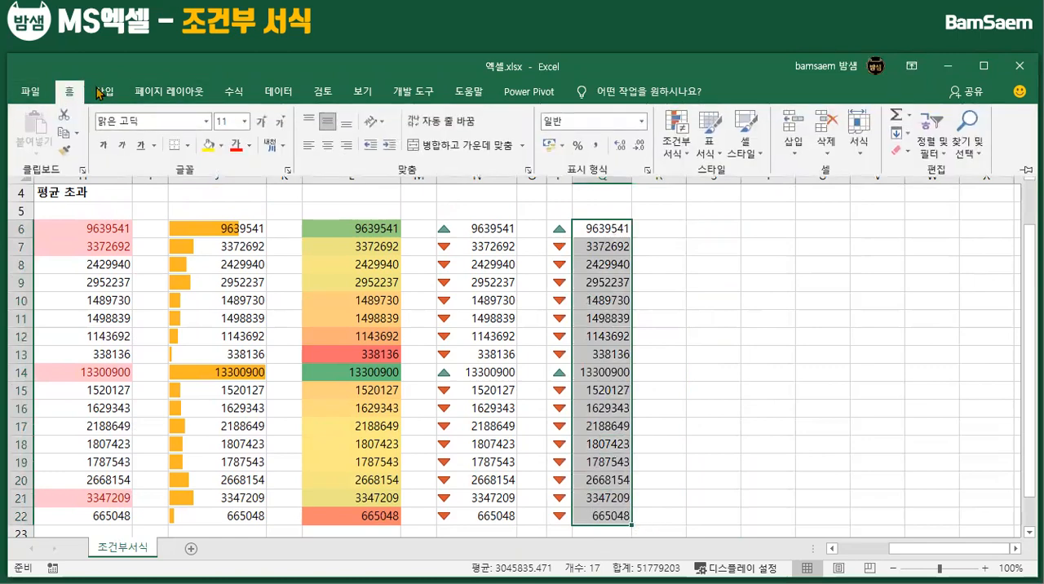
{"action": "left_click", "coordinate": [680, 157]}
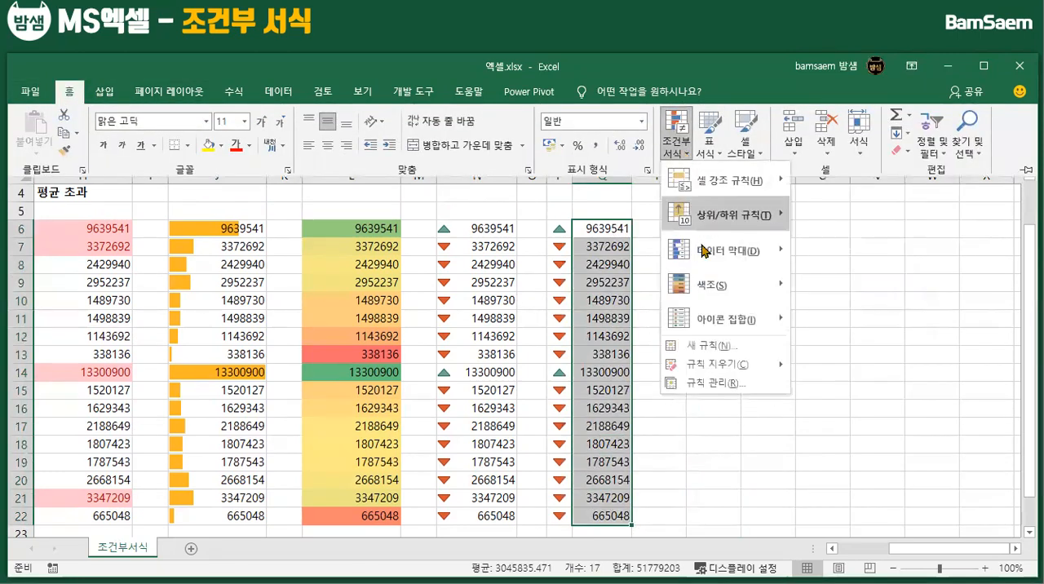
{"action": "left_click", "coordinate": [726, 346]}
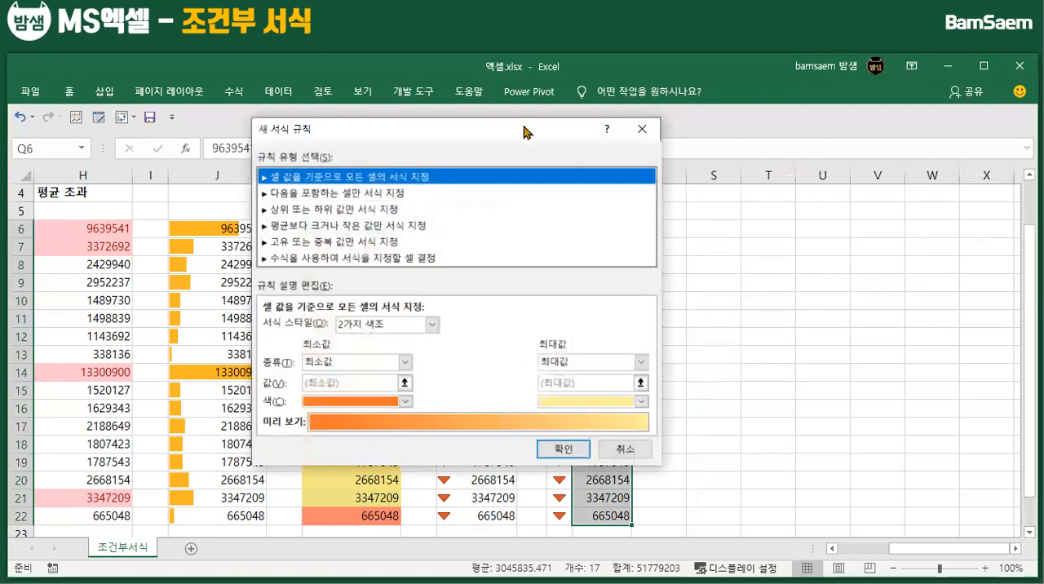
{"action": "left_click_drag", "start_coordinate": [506, 138], "coordinate": [399, 138]}
{"action": "left_click", "coordinate": [192, 256]}
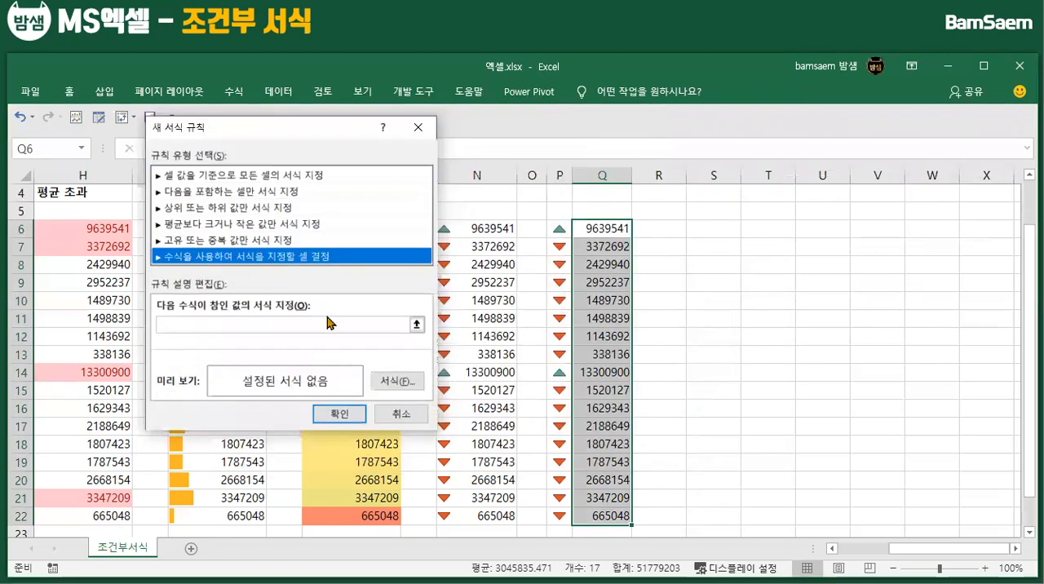
{"action": "left_click", "coordinate": [259, 326]}
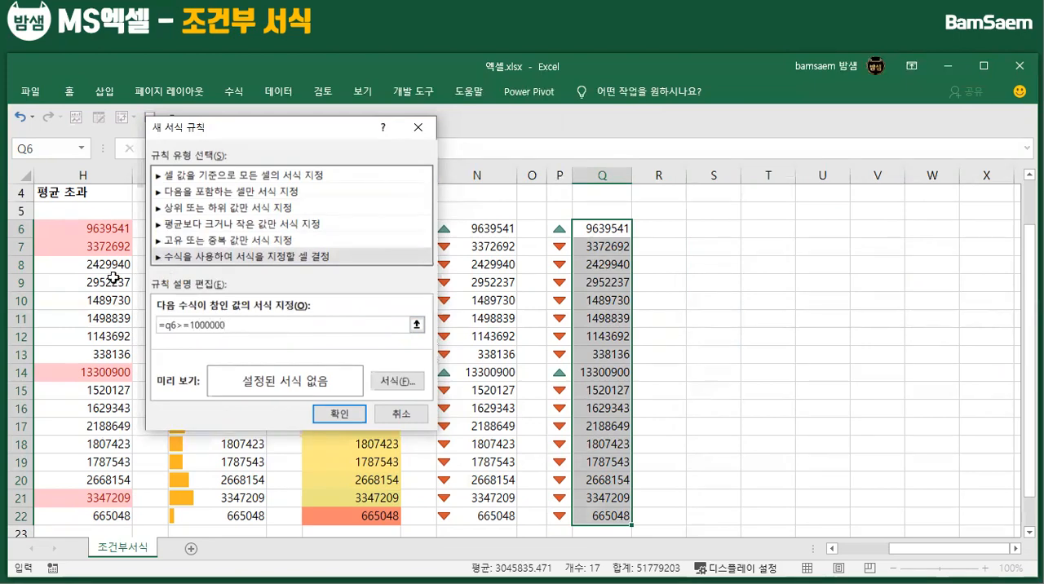
Set the new rule's format to a light green background fill
{"action": "left_click", "coordinate": [403, 383]}
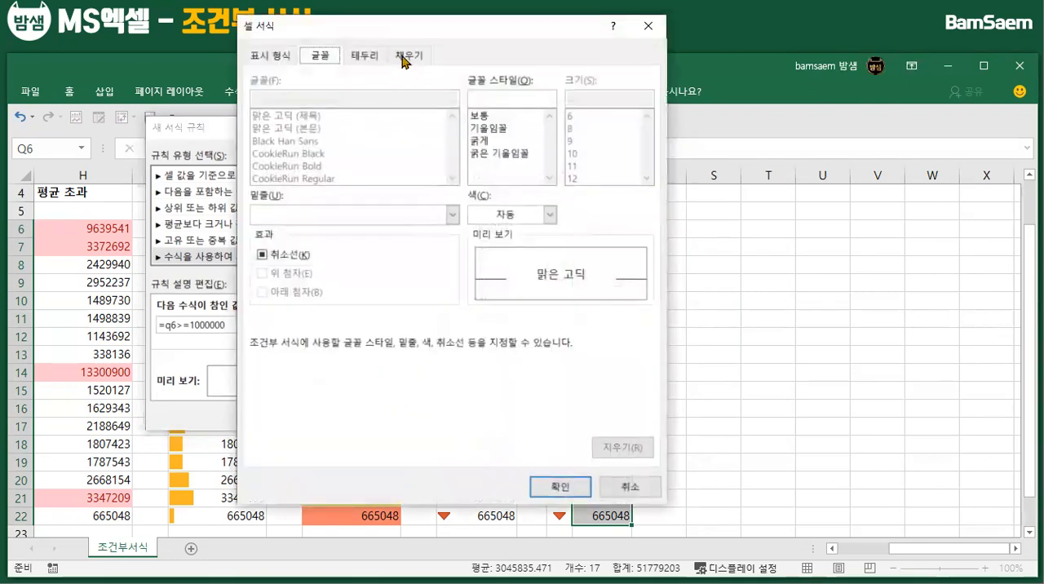
{"action": "left_click_drag", "start_coordinate": [624, 26], "coordinate": [842, 49]}
{"action": "left_click", "coordinate": [626, 78]}
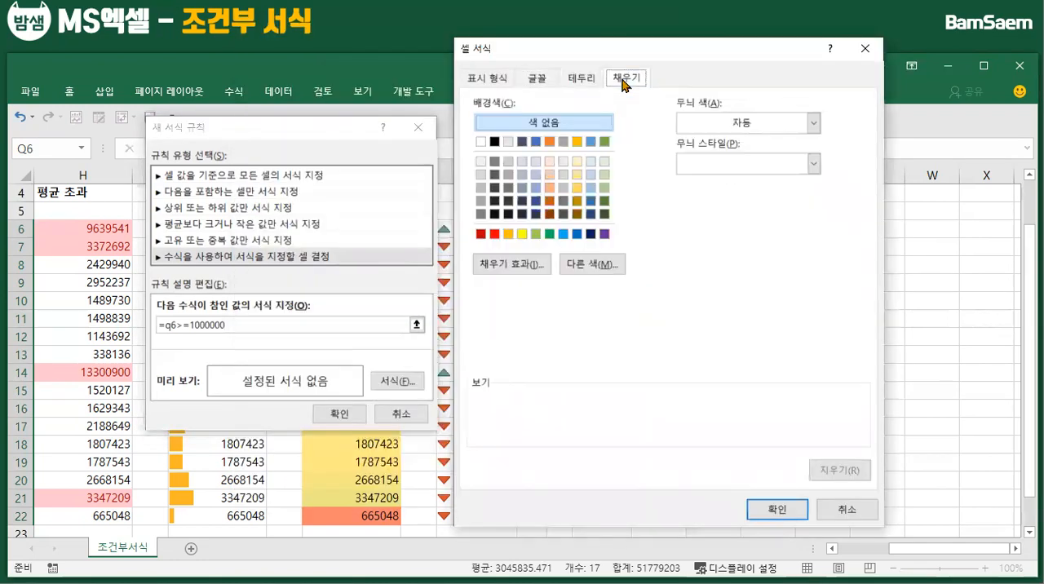
{"action": "left_click", "coordinate": [605, 161]}
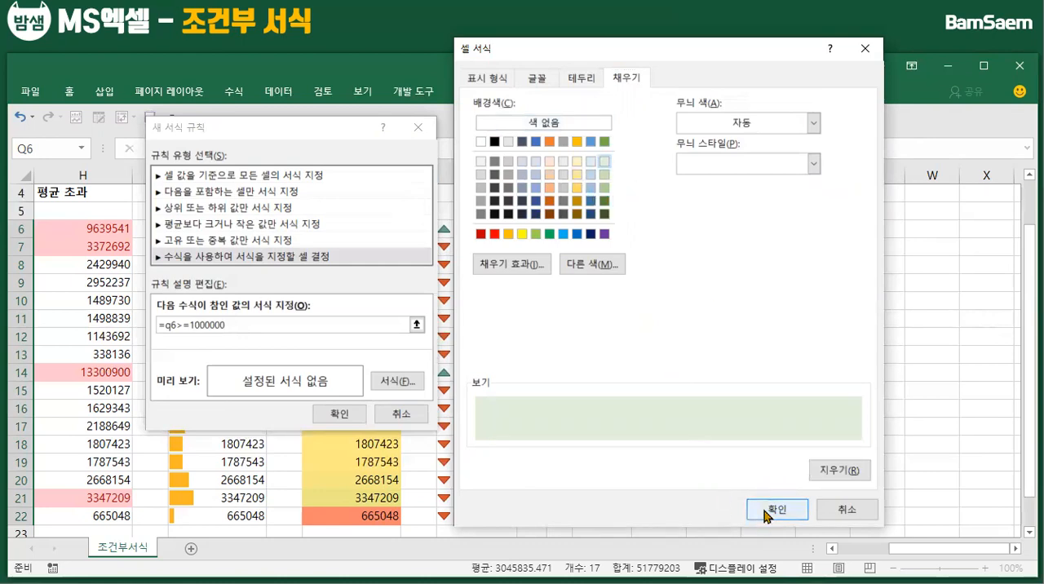
{"action": "left_click", "coordinate": [767, 510]}
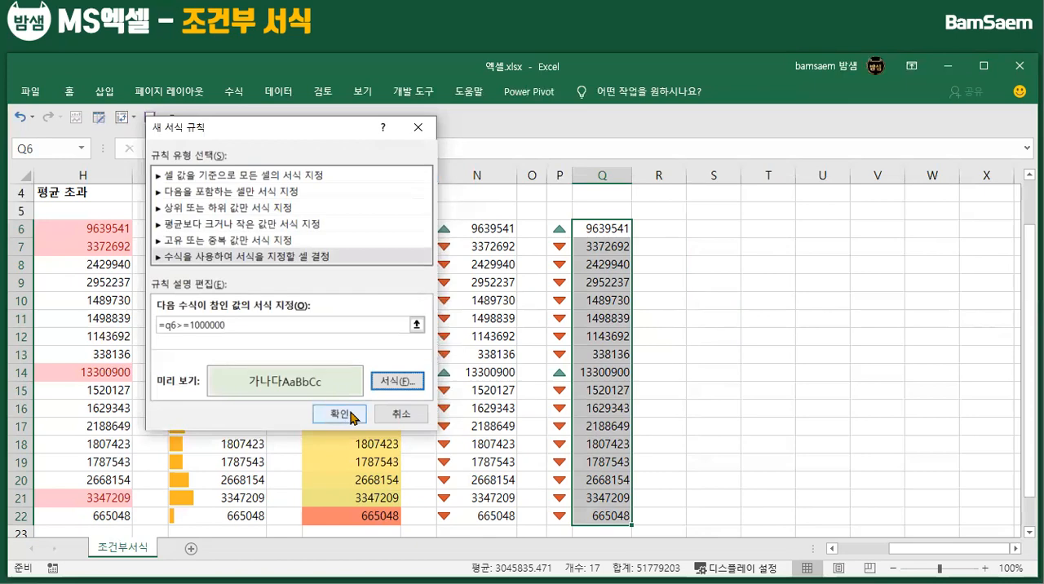
Make the column reference in the rule's formula absolute as =$q6>=1000000 and apply the rule to the selected cells
{"action": "left_click", "coordinate": [163, 325]}
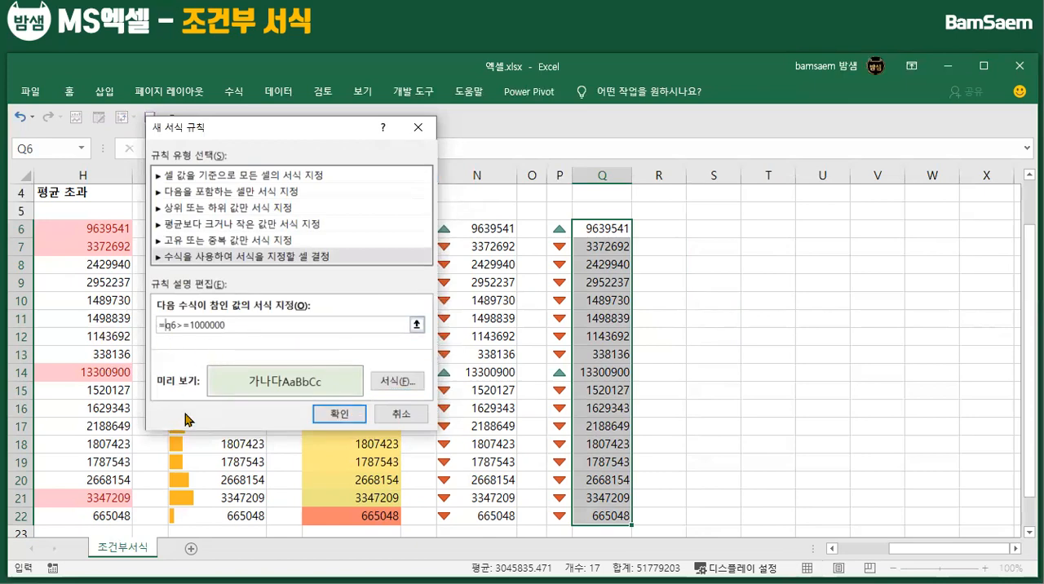
{"action": "type", "text": "$"}
{"action": "left_click", "coordinate": [330, 413]}
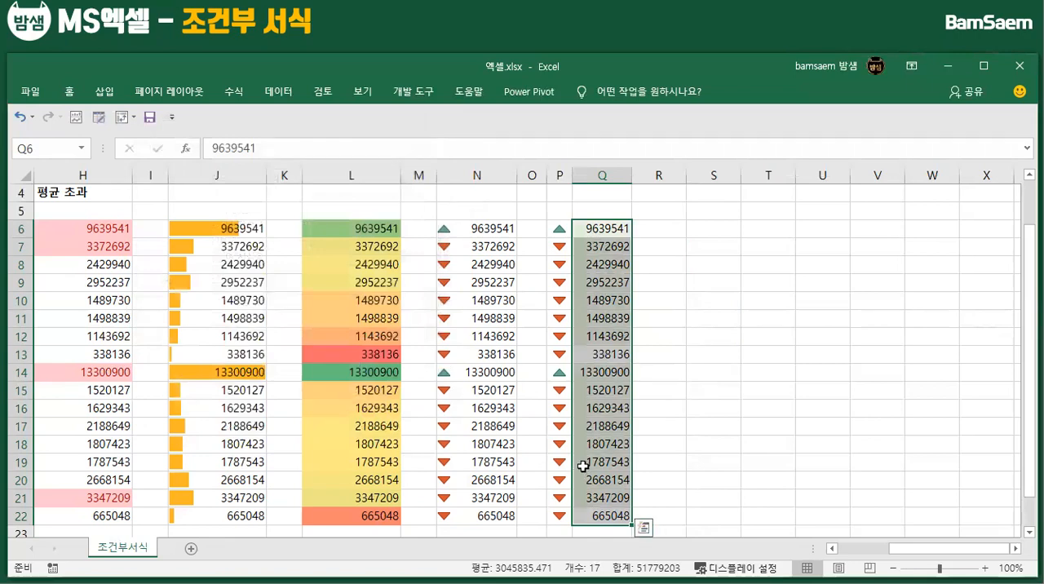
Review the conditional formatting rules of 현재 워크시트 in the rule manager, and limit the list to 현재 선택 영역
{"action": "left_click", "coordinate": [71, 93]}
{"action": "left_click", "coordinate": [688, 149]}
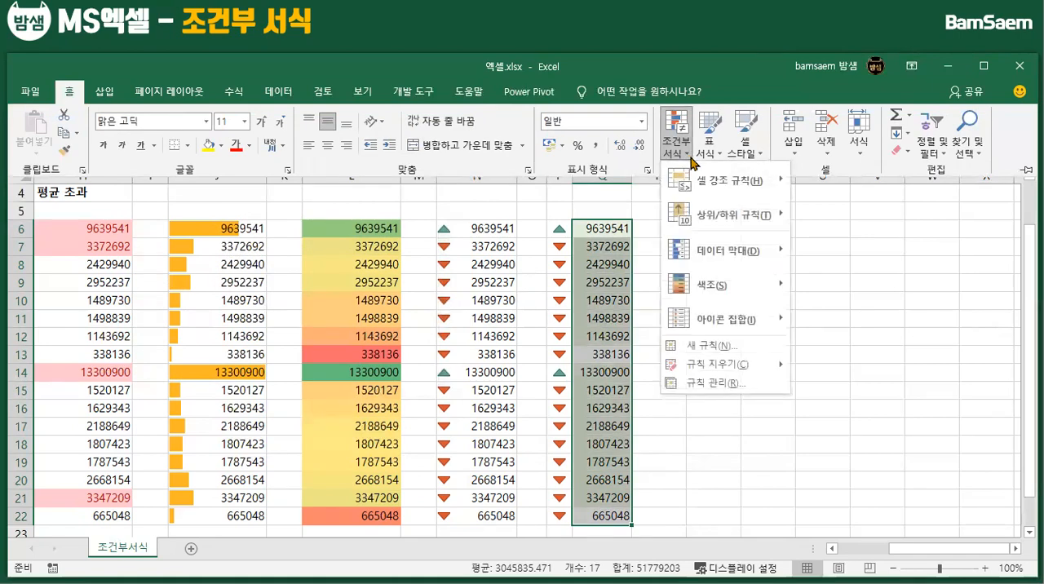
{"action": "left_click", "coordinate": [723, 384]}
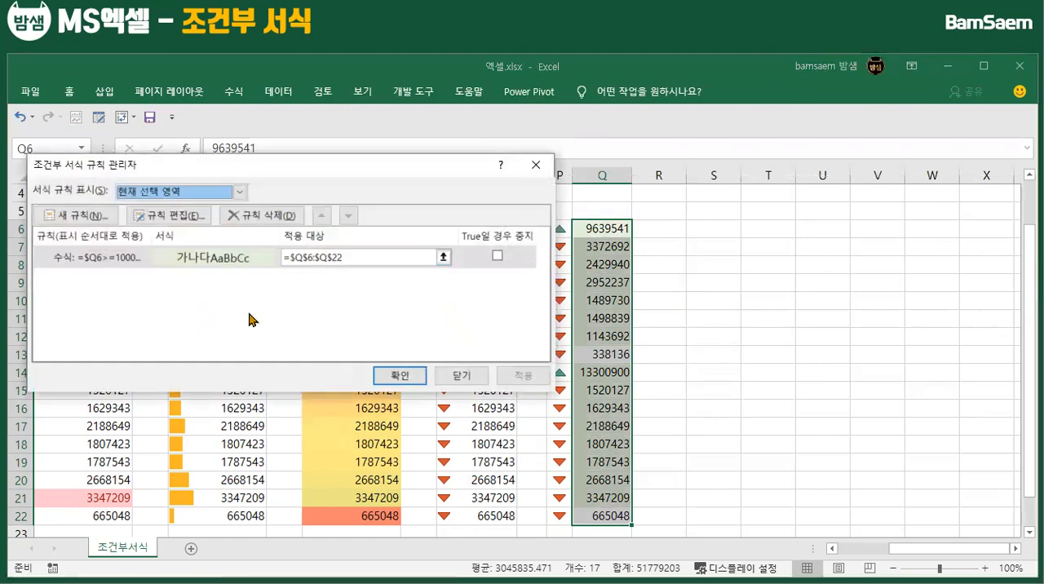
{"action": "left_click", "coordinate": [240, 193]}
{"action": "left_click", "coordinate": [173, 226]}
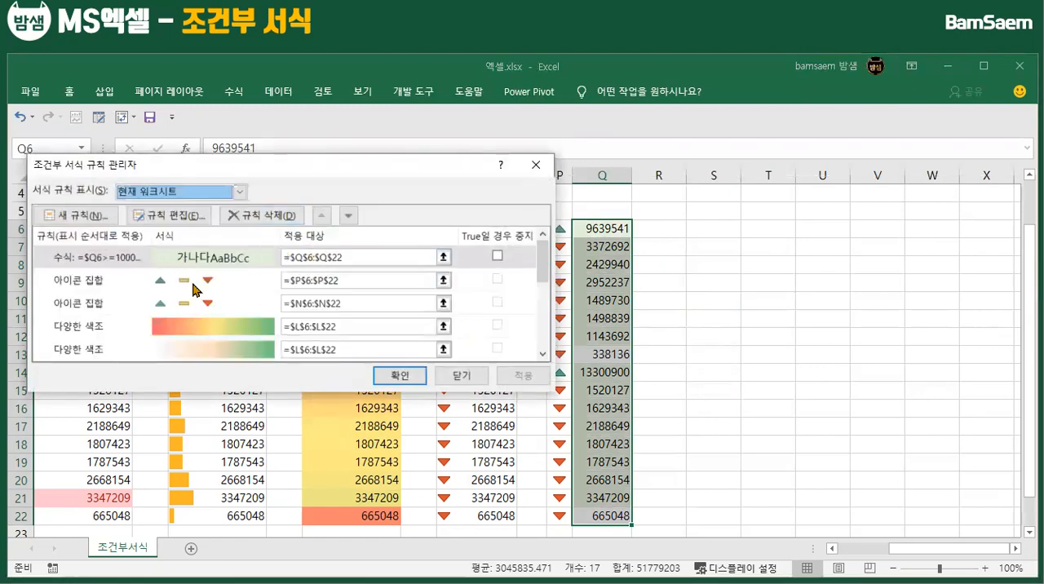
{"action": "scroll", "coordinate": [330, 277], "scroll_direction": "down", "scroll_amount": 5}
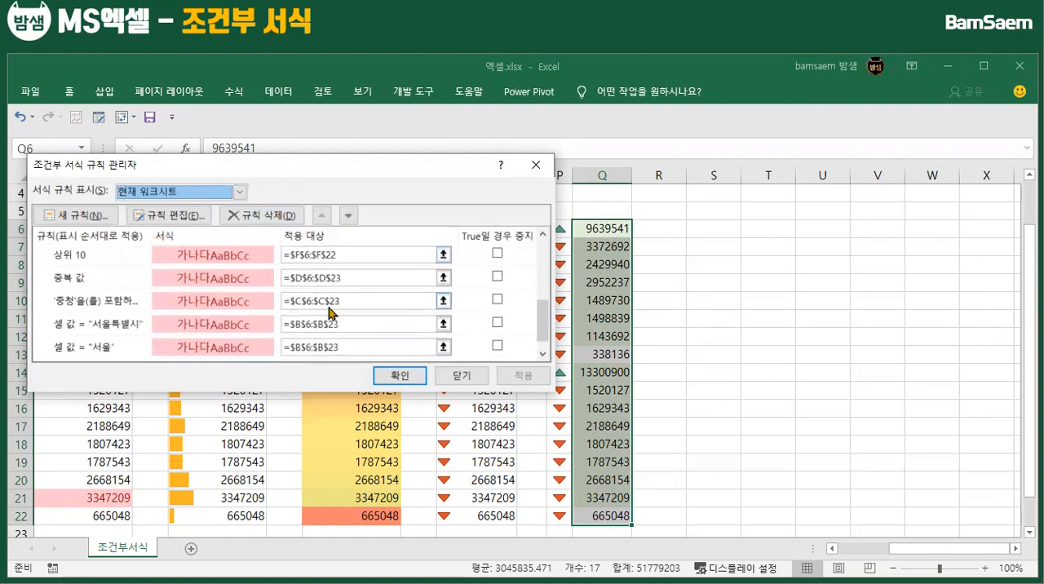
{"action": "scroll", "coordinate": [335, 324], "scroll_direction": "up", "scroll_amount": 5}
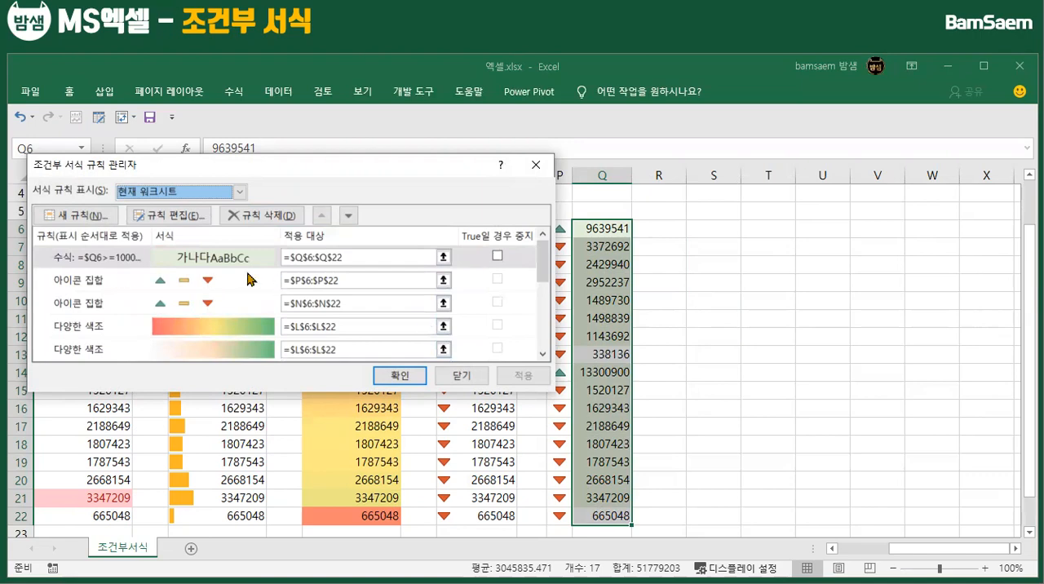
{"action": "scroll", "coordinate": [282, 289], "scroll_direction": "down", "scroll_amount": 5}
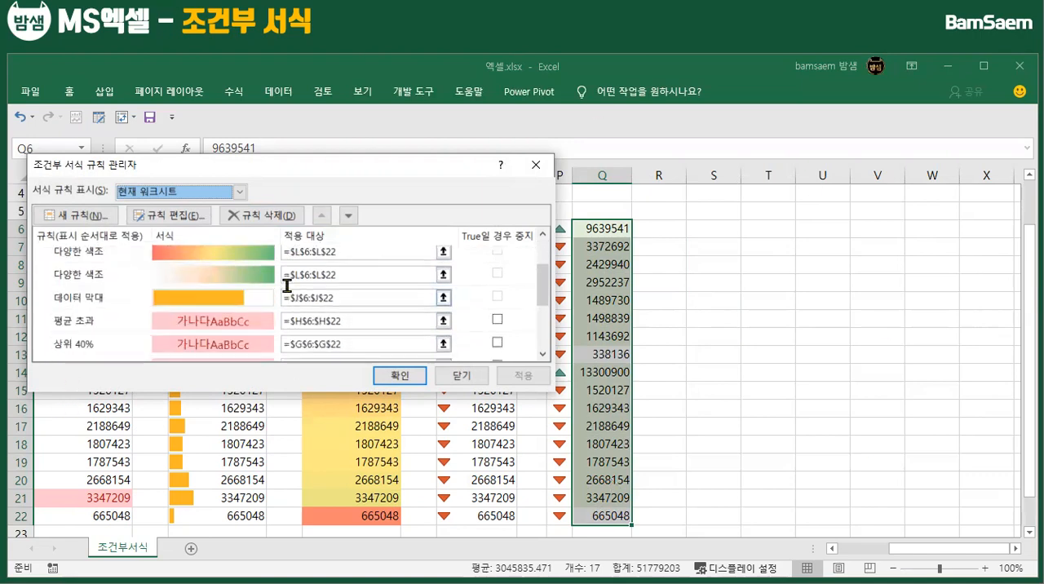
{"action": "scroll", "coordinate": [292, 323], "scroll_direction": "up", "scroll_amount": 5}
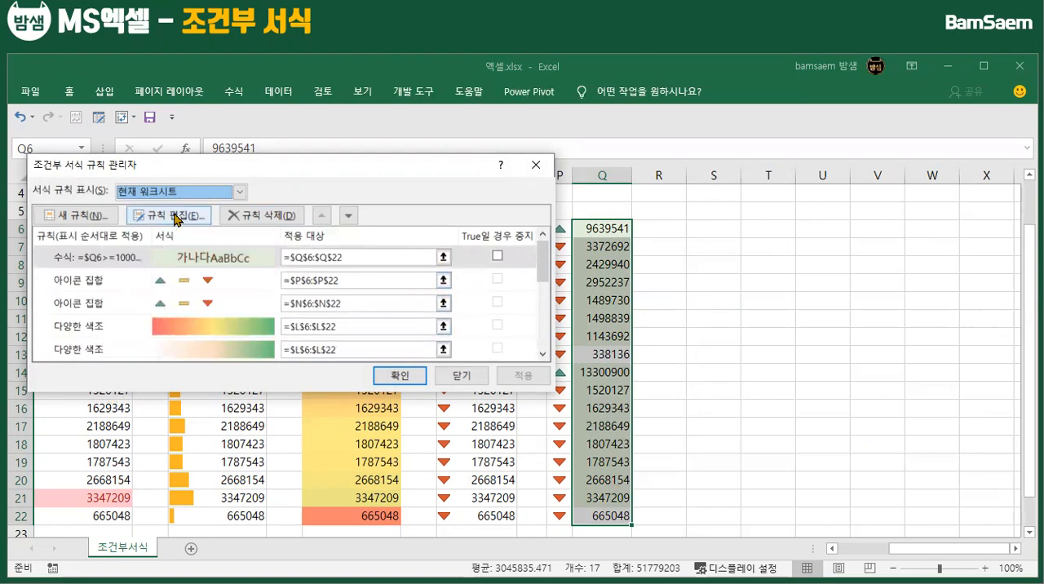
{"action": "left_click", "coordinate": [239, 193]}
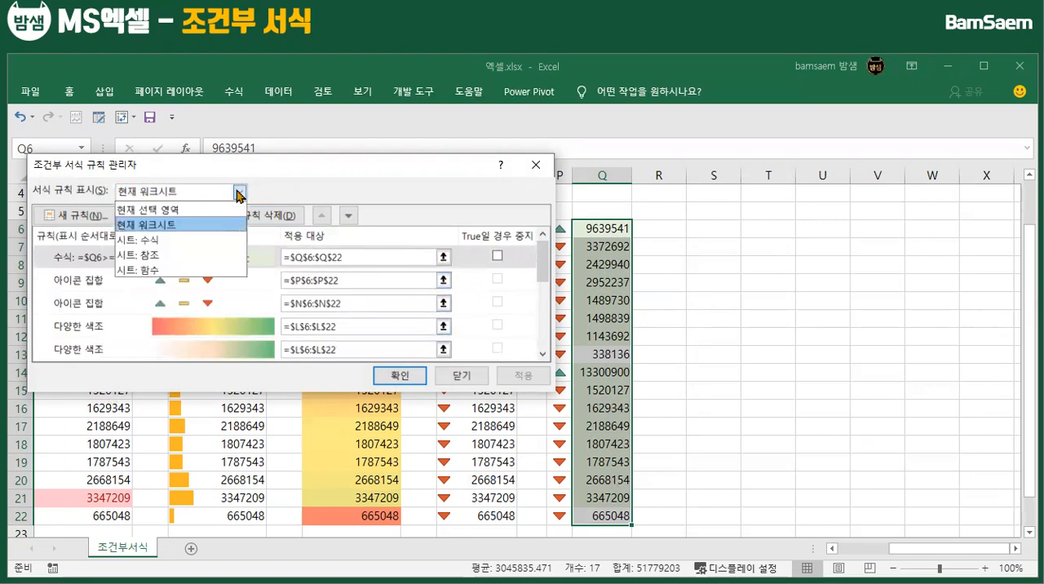
{"action": "left_click", "coordinate": [169, 211]}
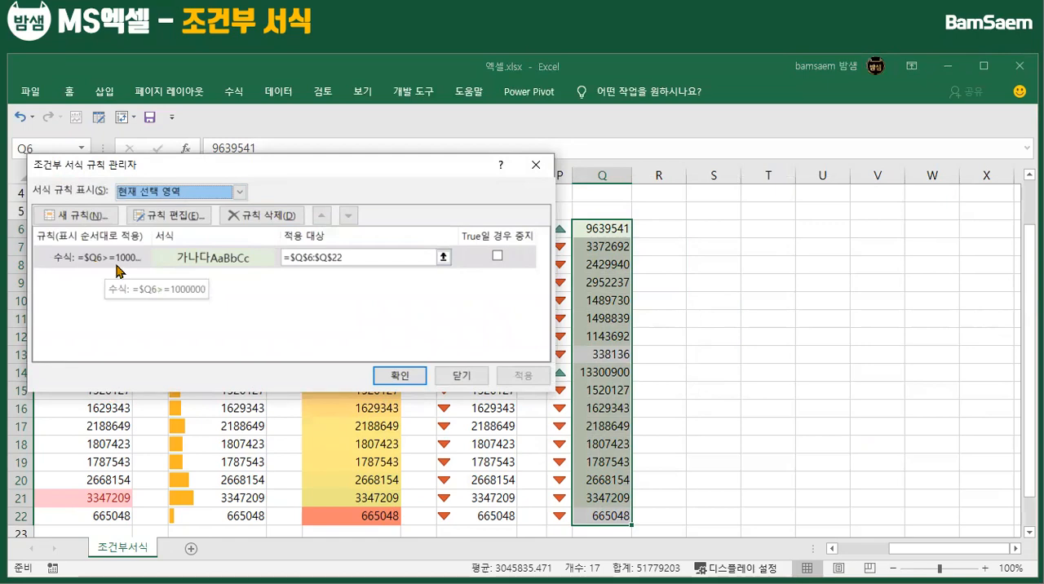
Edit the conditional formatting rule on Q6:Q22 so its formula reads =$Q6>=10000000, and apply the change to the sheet
{"action": "left_click", "coordinate": [193, 220]}
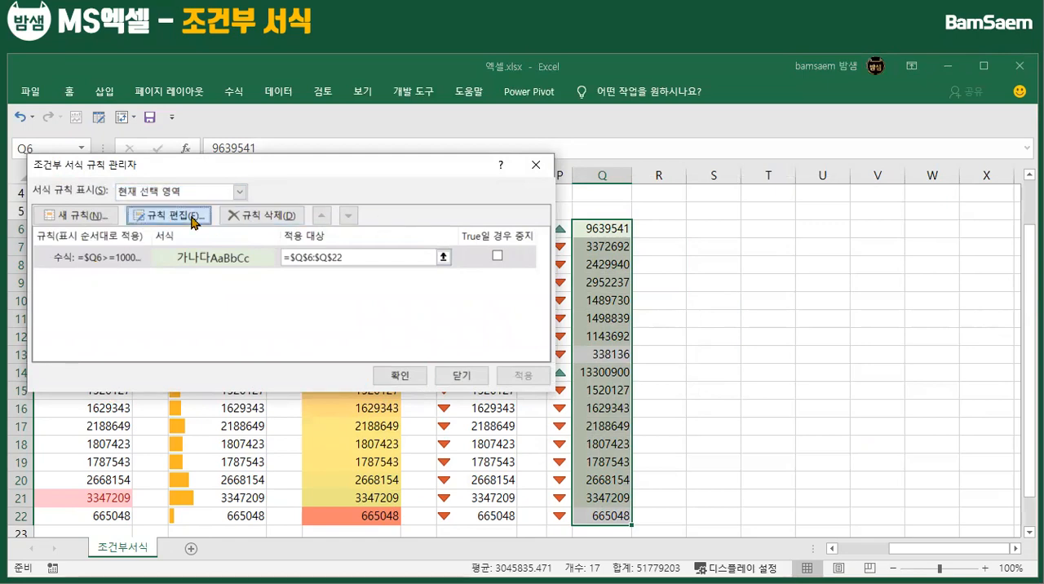
{"action": "left_click", "coordinate": [235, 323]}
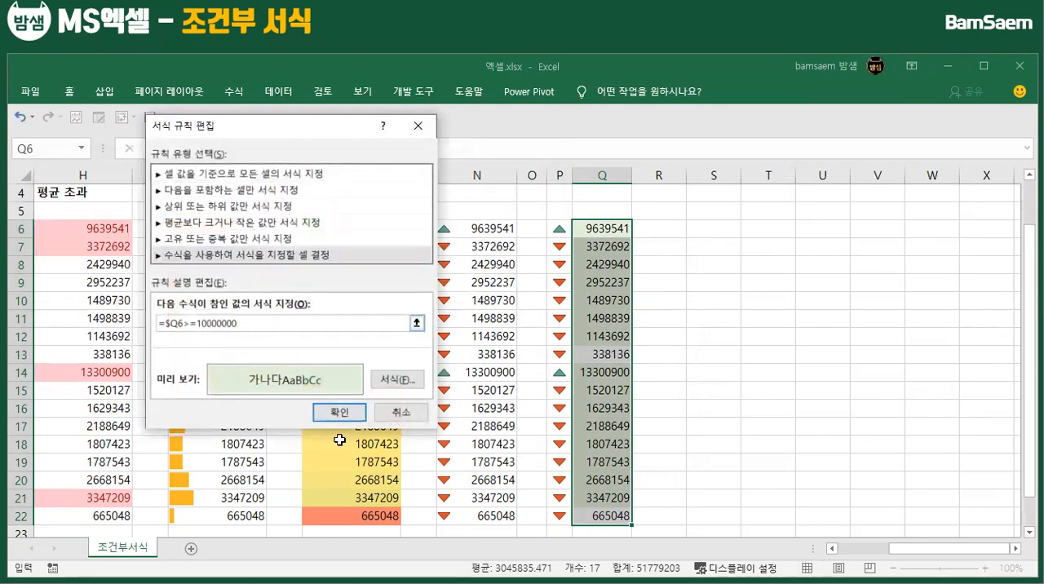
{"action": "left_click", "coordinate": [339, 412]}
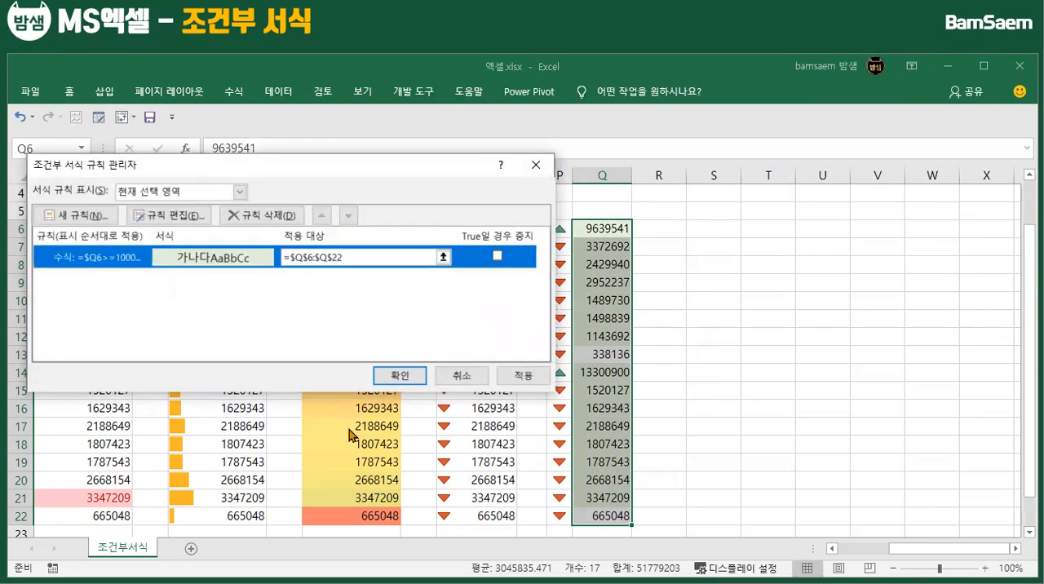
{"action": "left_click", "coordinate": [401, 377]}
{"action": "left_click", "coordinate": [601, 376]}
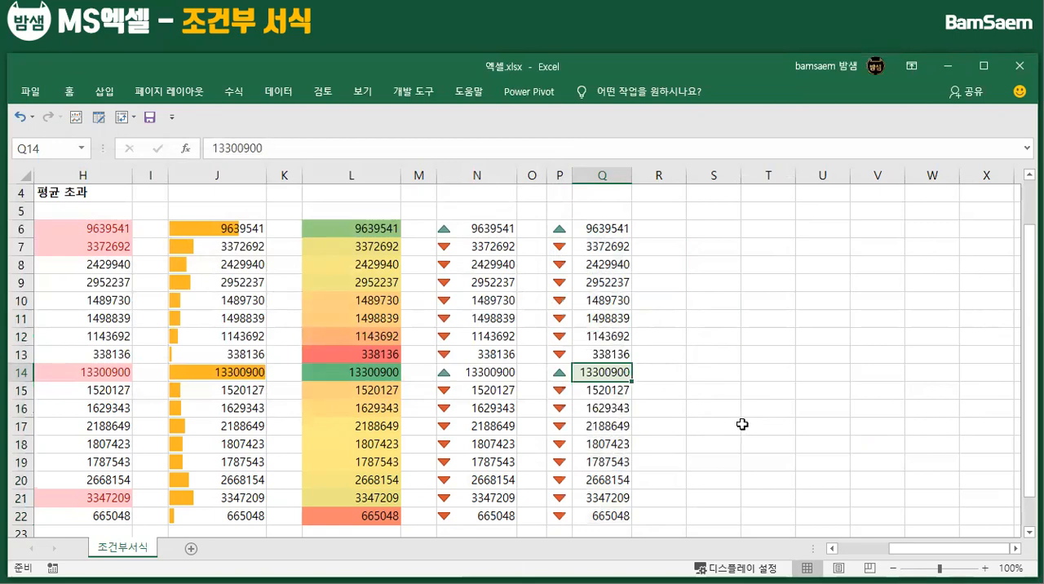
{"action": "left_click", "coordinate": [604, 178]}
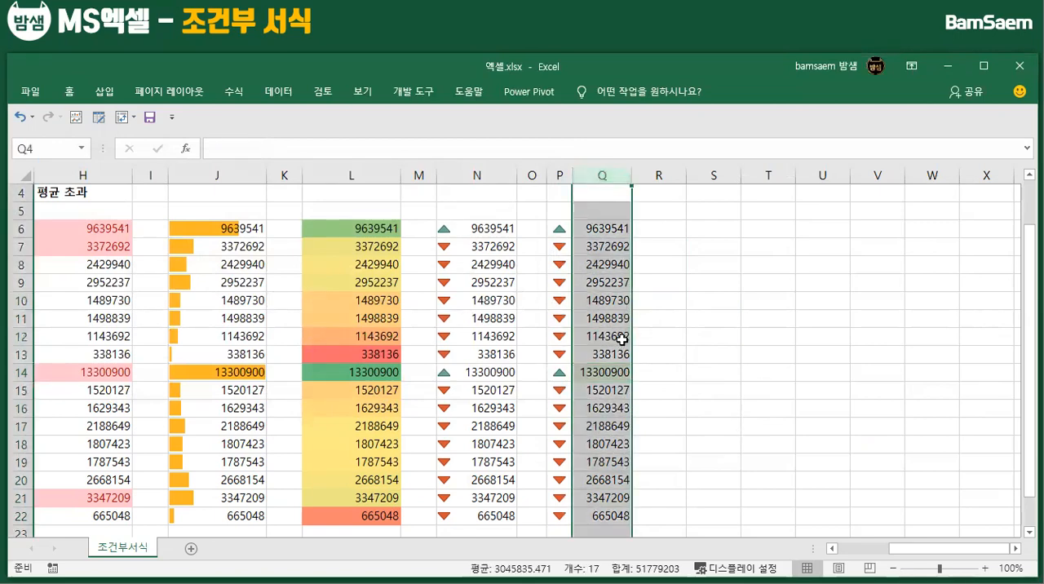
Delete the formula-based conditional formatting rule that covers cell Q8 through the rule manager
{"action": "left_click", "coordinate": [612, 266]}
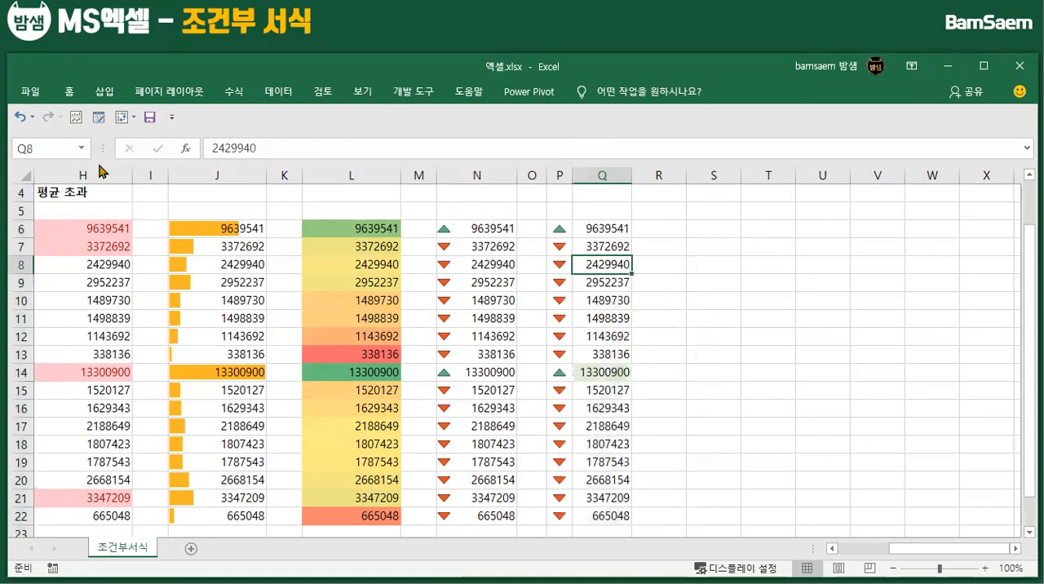
{"action": "left_click", "coordinate": [73, 97]}
{"action": "left_click", "coordinate": [682, 152]}
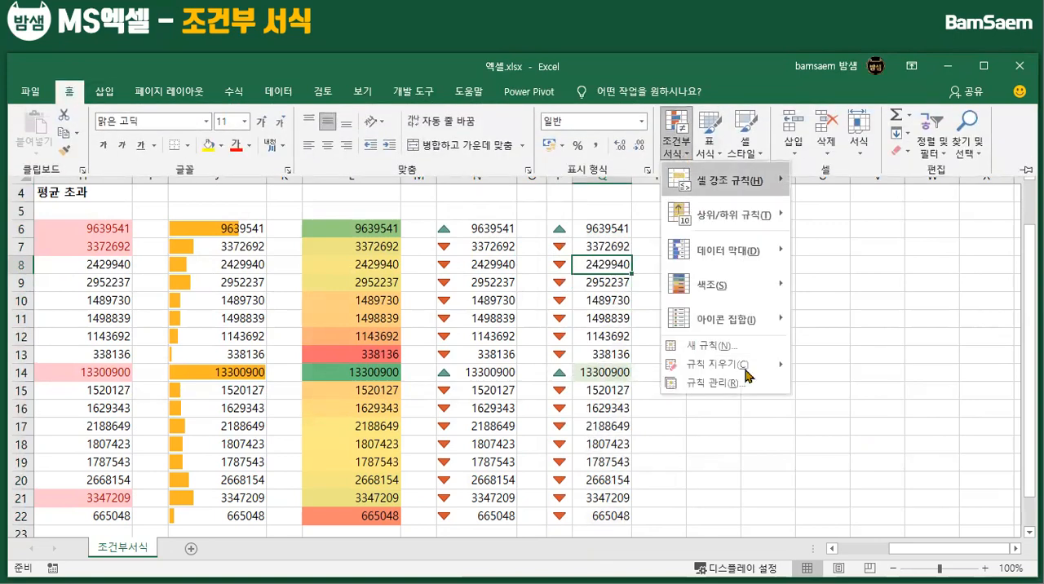
{"action": "mouse_move", "coordinate": [726, 374]}
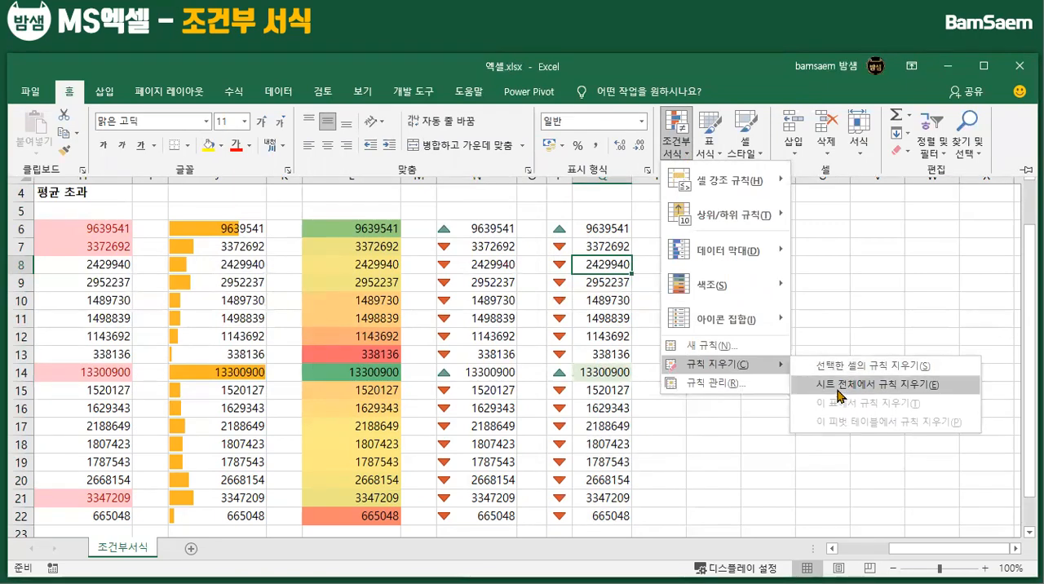
{"action": "left_click", "coordinate": [734, 395]}
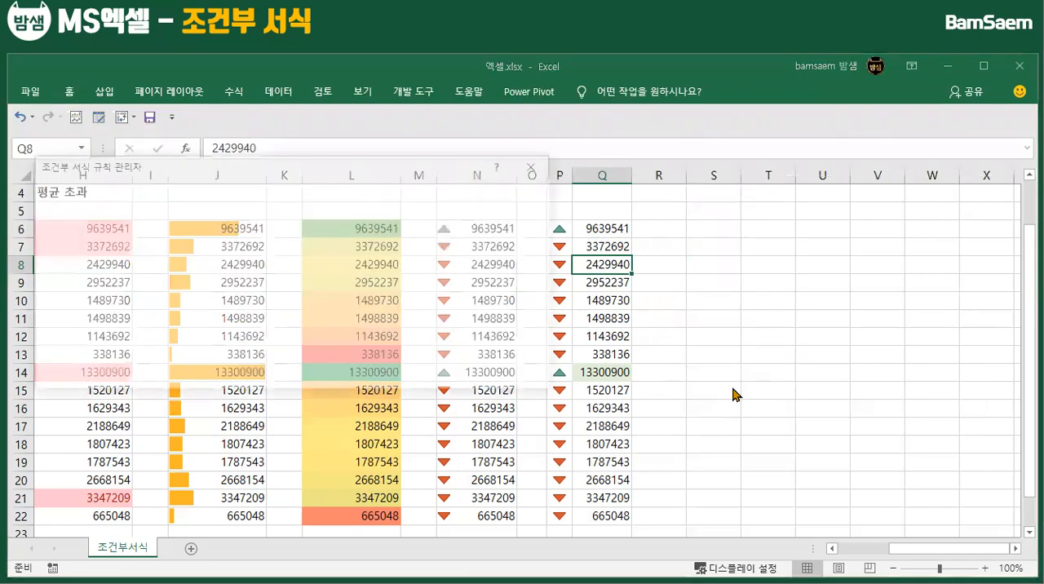
{"action": "left_click", "coordinate": [119, 260]}
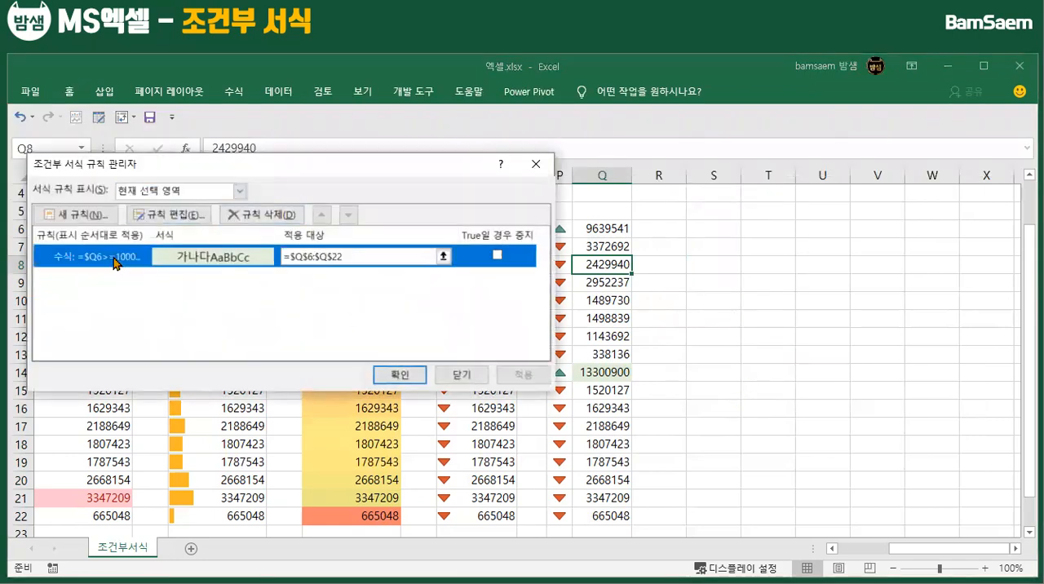
{"action": "left_click", "coordinate": [265, 215]}
{"action": "left_click", "coordinate": [397, 375]}
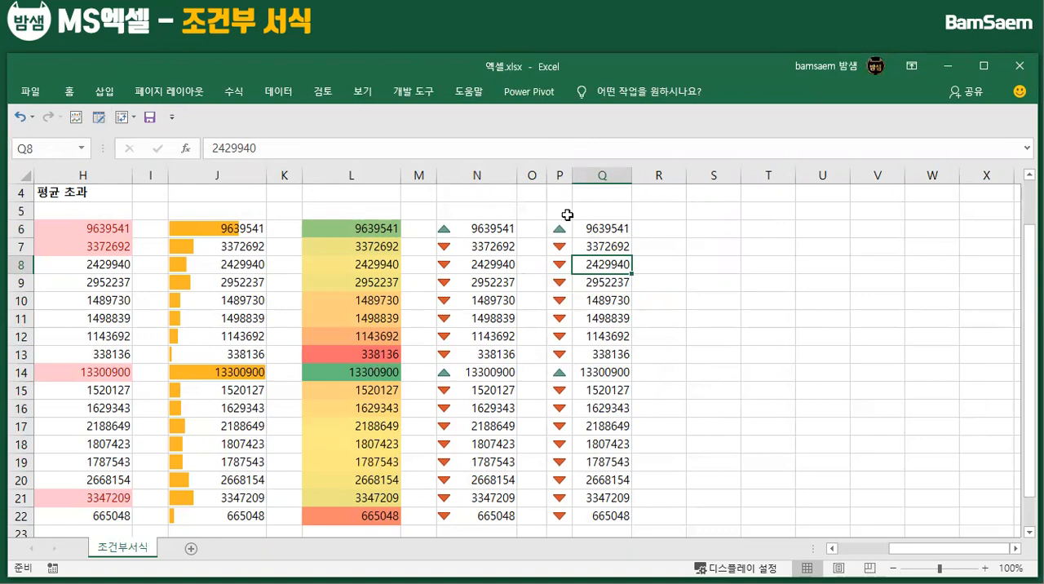
Select N6:Q22 and examine the formatting options that Quick Analysis offers for the range
{"action": "left_click_drag", "start_coordinate": [448, 229], "coordinate": [604, 516]}
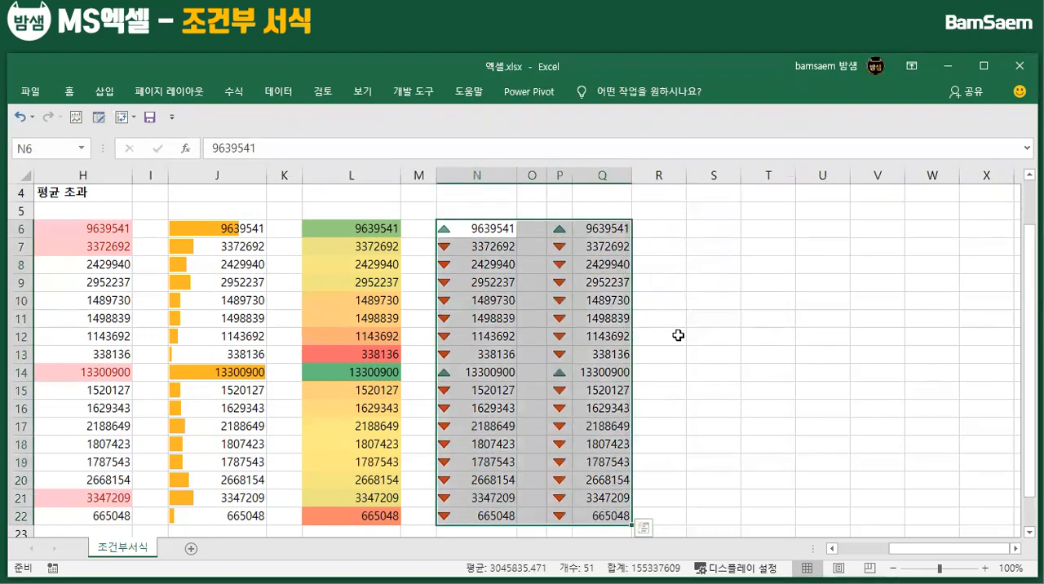
{"action": "scroll", "coordinate": [678, 336], "scroll_direction": "down", "scroll_amount": 1}
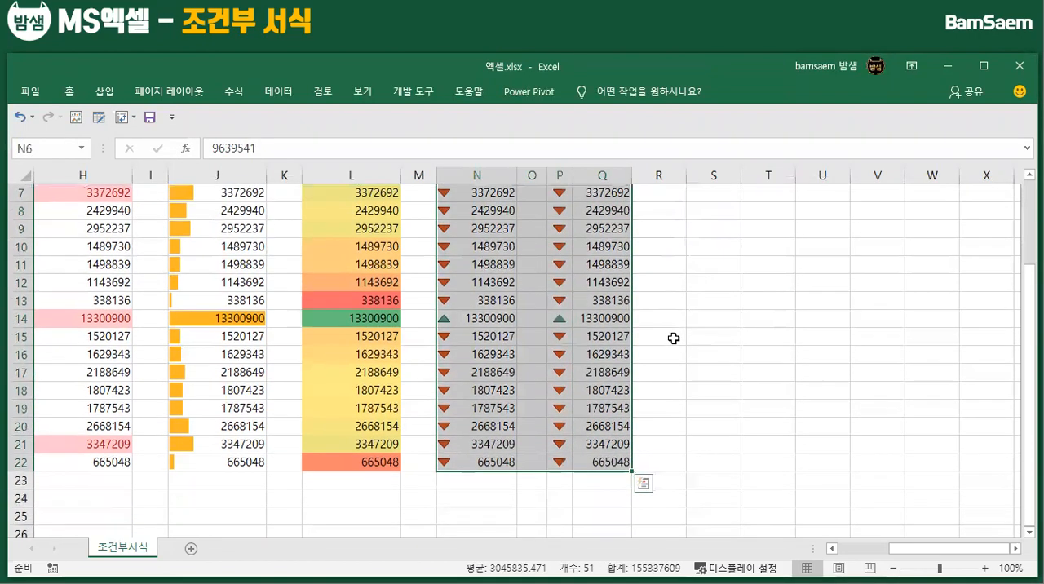
{"action": "left_click", "coordinate": [644, 487]}
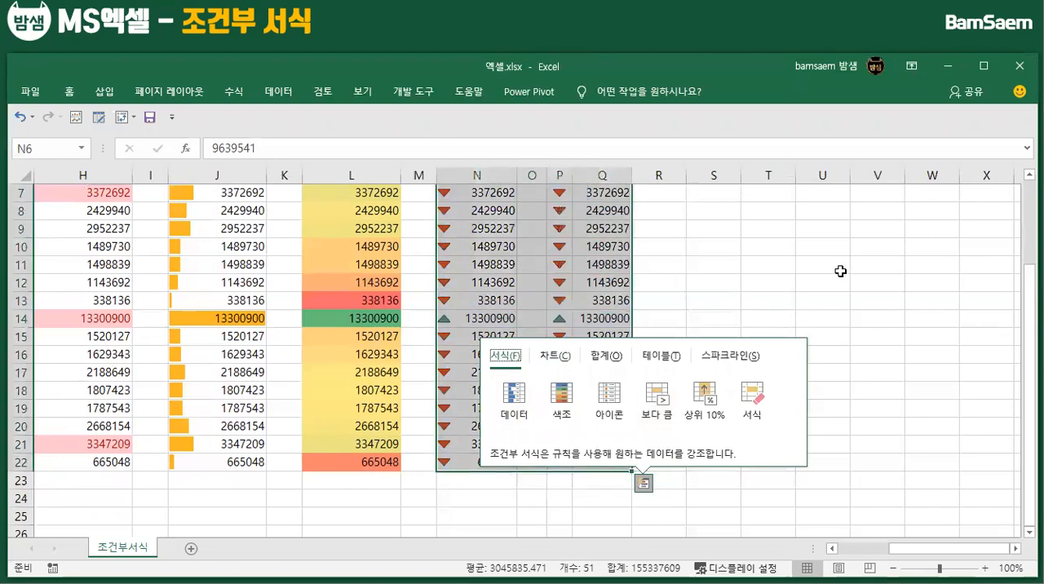
{"action": "left_click", "coordinate": [820, 318]}
Add a sum of Q6:Q22 below the range with Quick Analysis, and widen column Q to fit the full number
{"action": "scroll", "coordinate": [644, 384], "scroll_direction": "up", "scroll_amount": 2}
{"action": "left_click_drag", "start_coordinate": [617, 282], "coordinate": [610, 494]}
{"action": "left_click", "coordinate": [645, 522]}
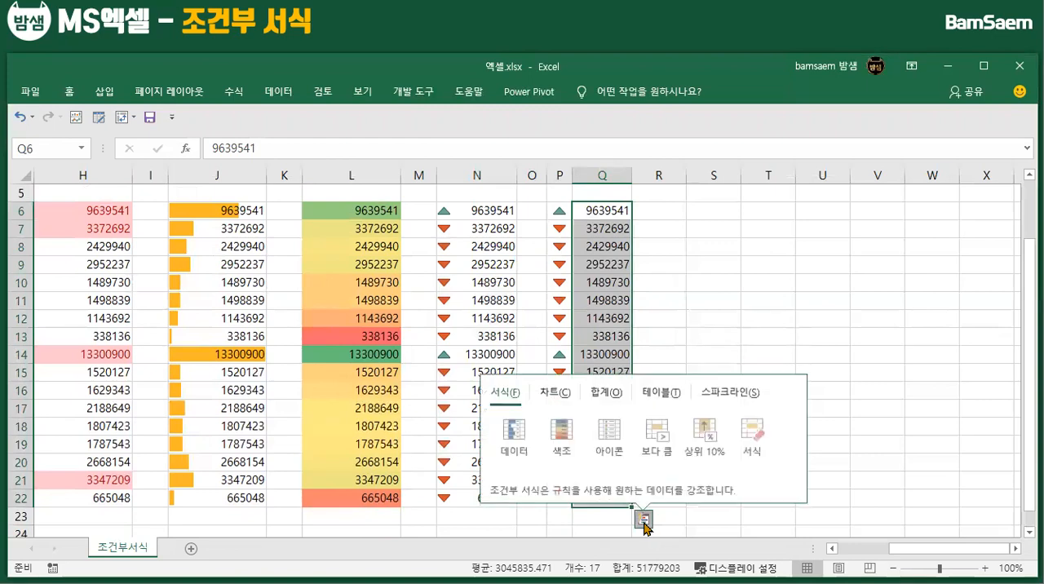
{"action": "left_click", "coordinate": [608, 393]}
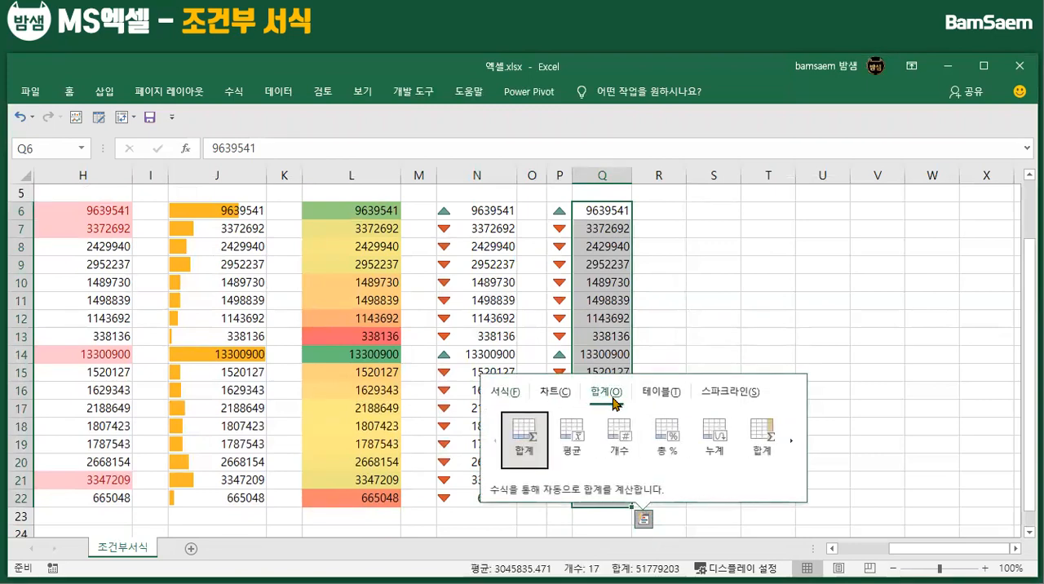
{"action": "left_click", "coordinate": [524, 451]}
{"action": "left_click_drag", "start_coordinate": [663, 183], "coordinate": [692, 286]}
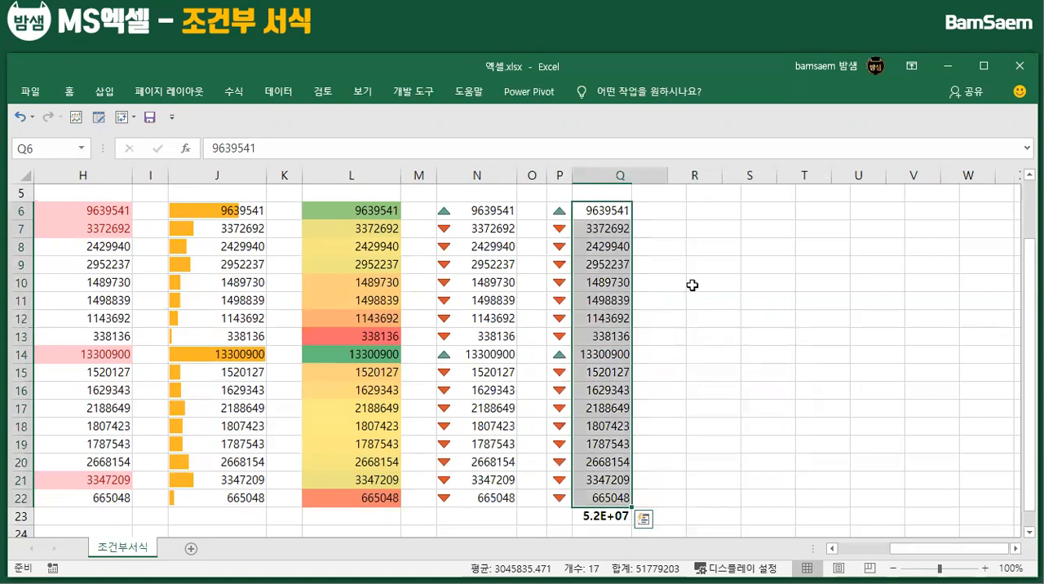
{"action": "left_click", "coordinate": [763, 384]}
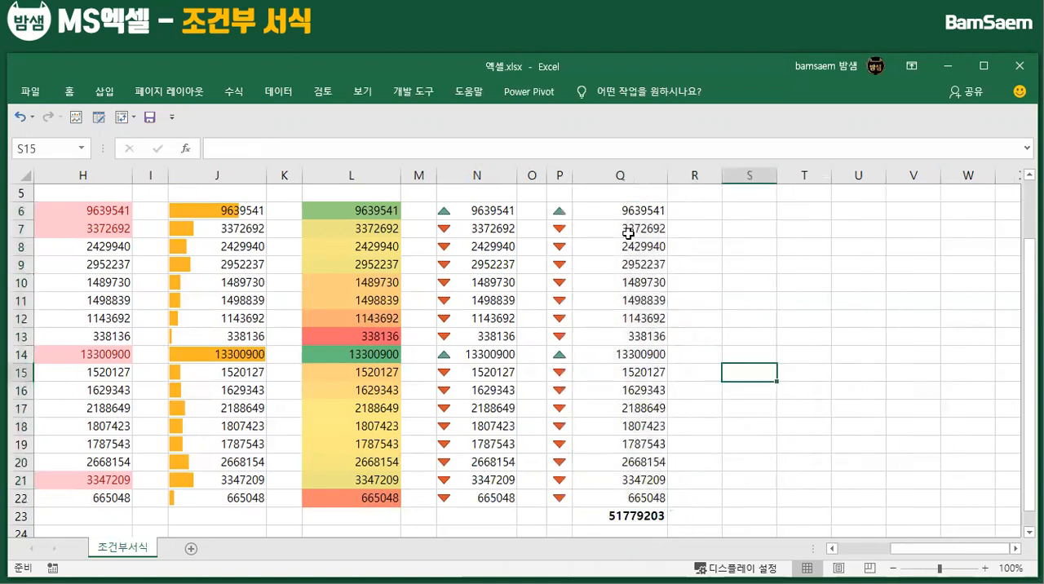
Convert Q6:Q22 into a table with Quick Analysis, and undo the conversion
{"action": "left_click_drag", "start_coordinate": [636, 209], "coordinate": [656, 498]}
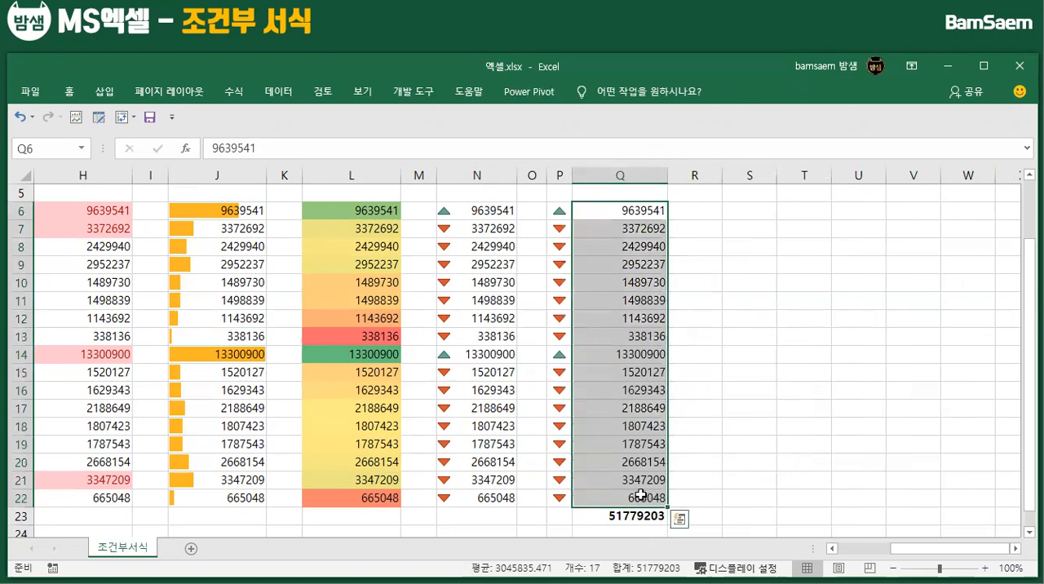
{"action": "left_click", "coordinate": [679, 519]}
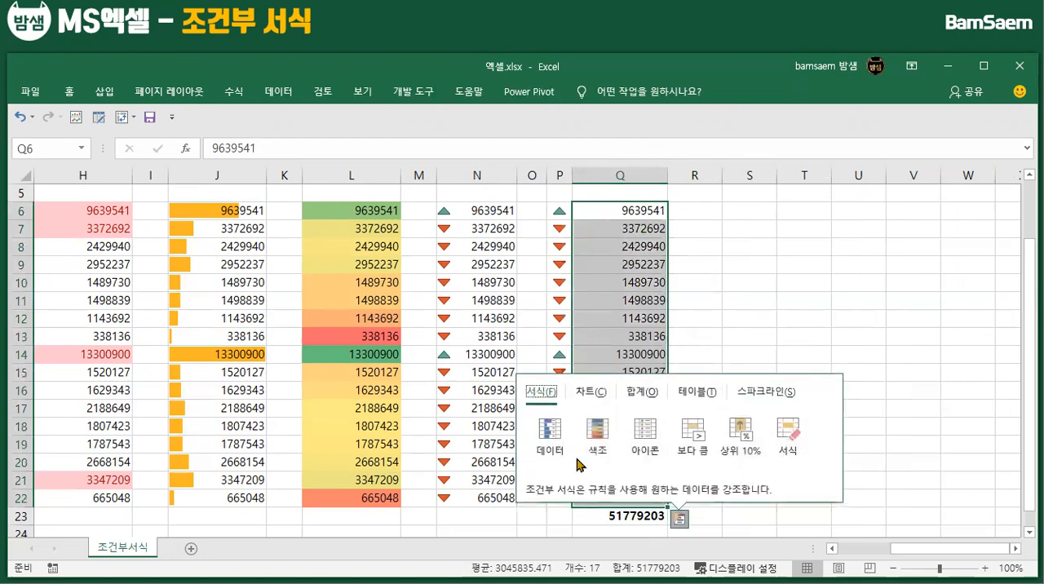
{"action": "left_click", "coordinate": [698, 392]}
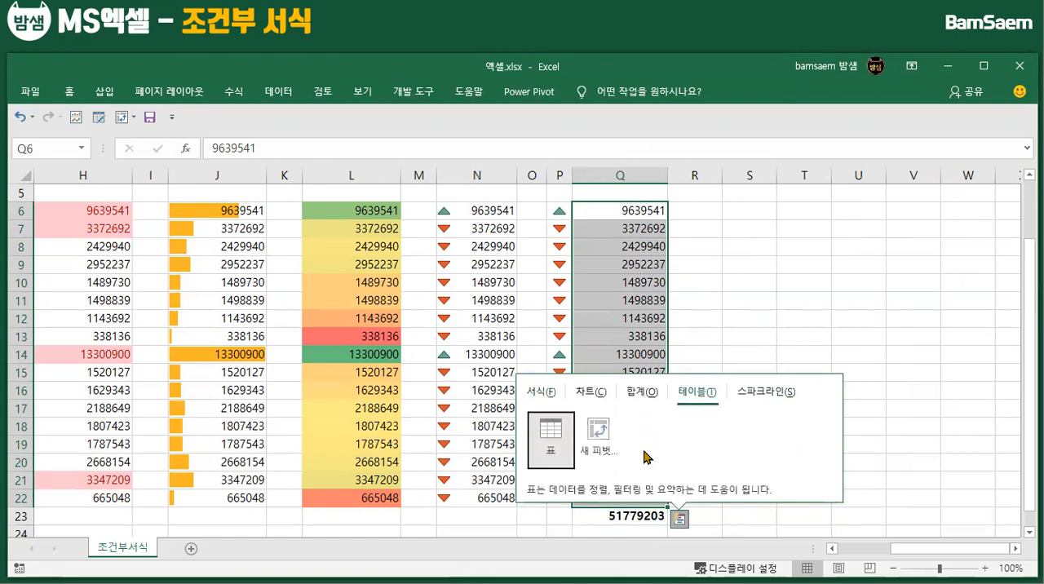
{"action": "left_click", "coordinate": [551, 440]}
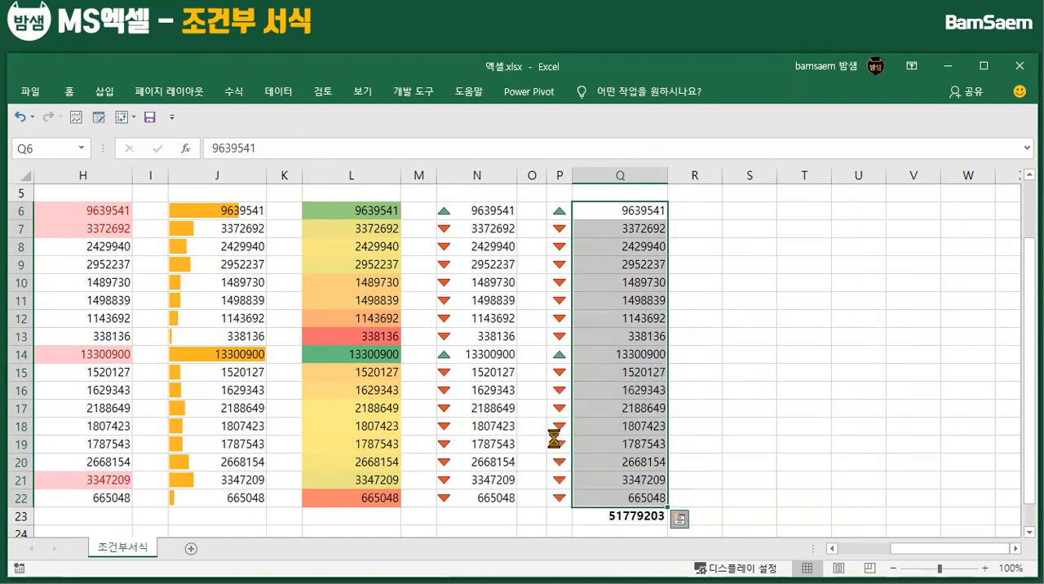
{"action": "left_click", "coordinate": [796, 424]}
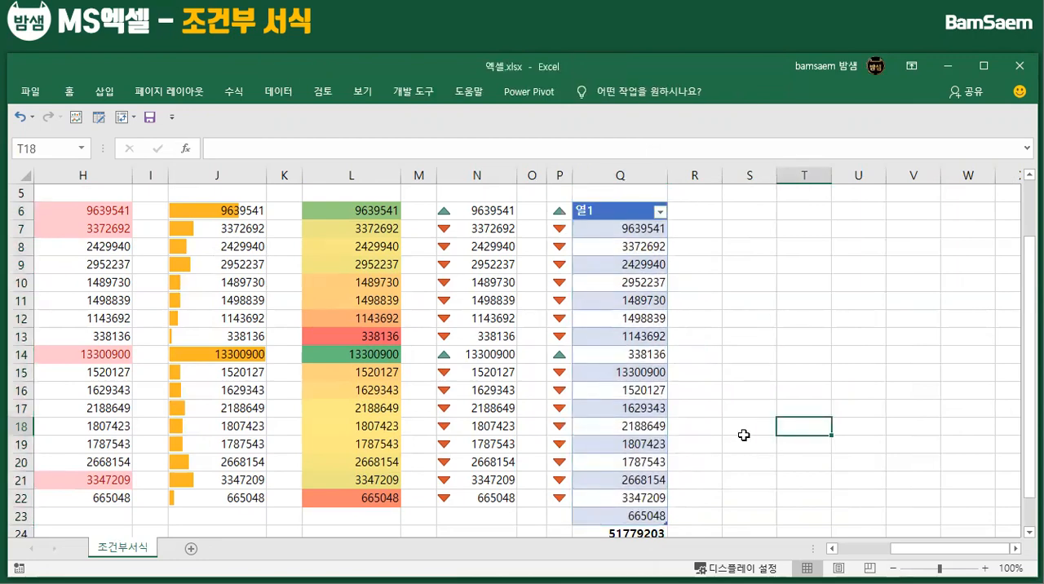
{"action": "key", "text": "ctrl+z"}
{"action": "left_click", "coordinate": [693, 322]}
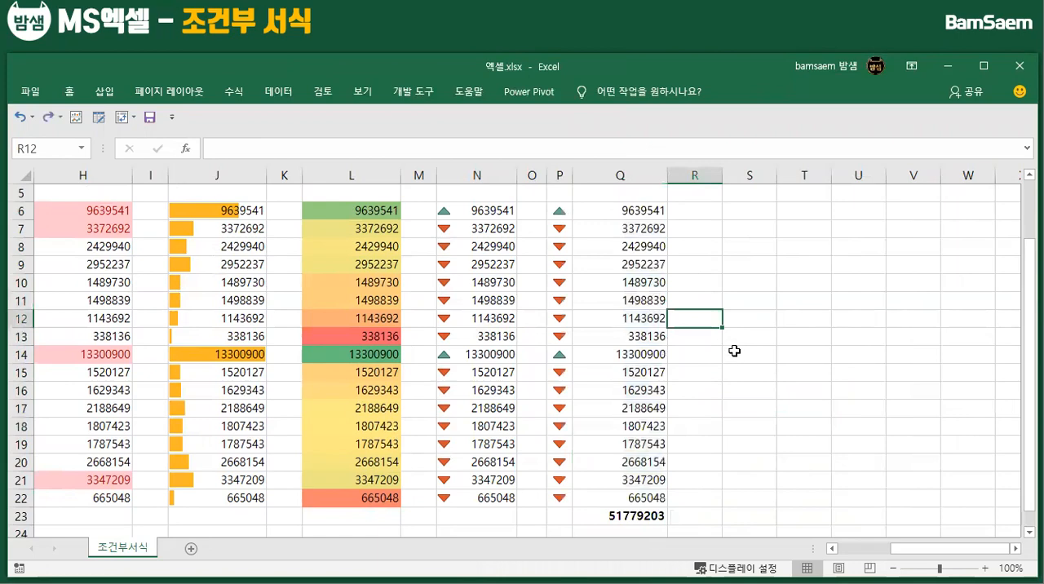